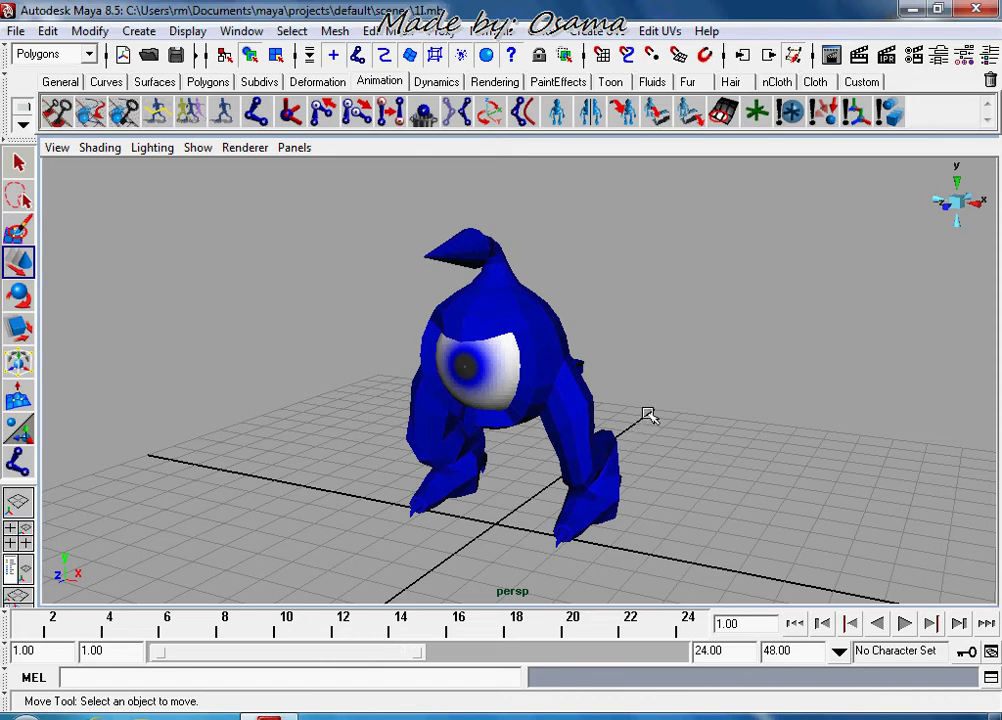
Orbit the perspective view to face the one-eyed character's front.
mouse_move(730, 400)
alt+mouse_down()
mouse_move(604, 454)
mouse_move(532, 430)
mouse_move(526, 403)
mouse_move(774, 387)
mouse_move(607, 458)
alt+mouse_up()
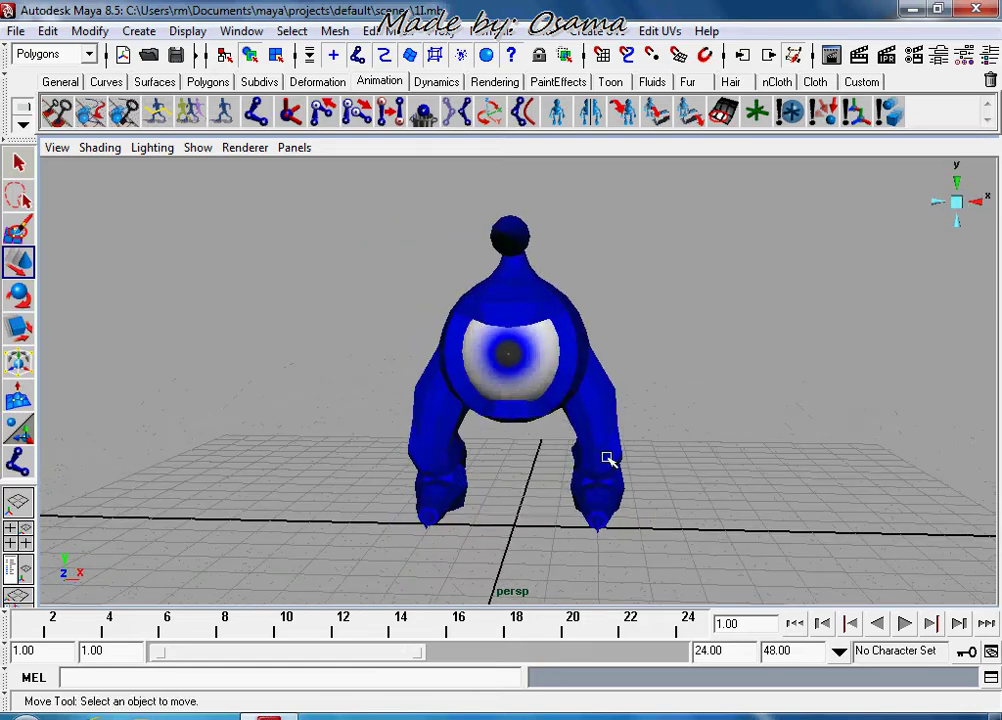
Show the Channel Box/Layer Editor and create a new display layer, layer1.
click(770, 54)
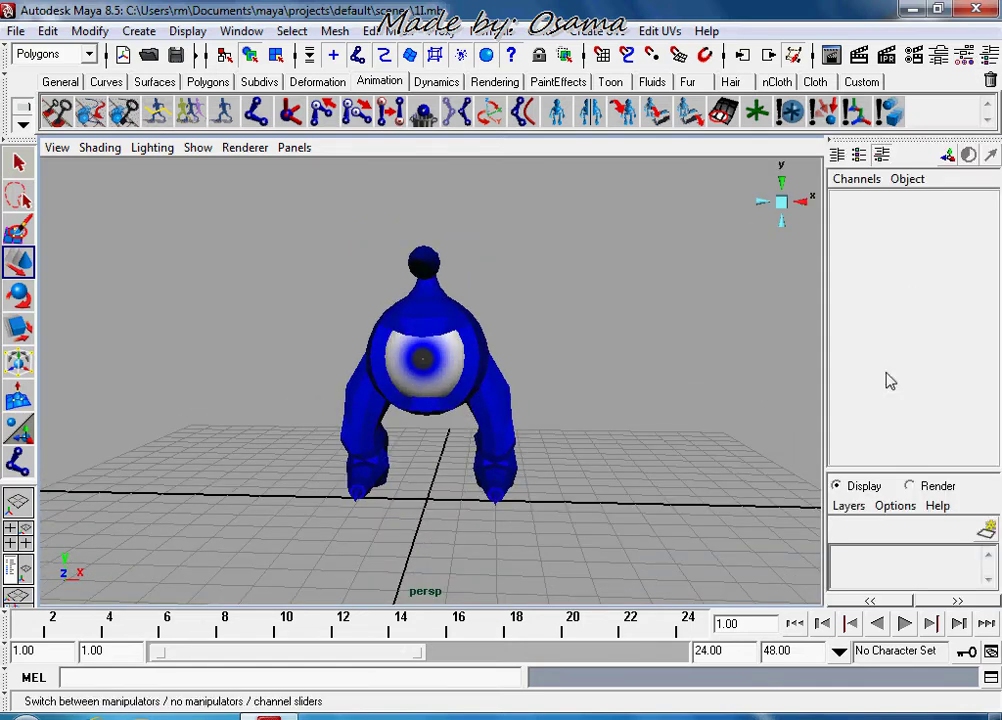
click(986, 530)
click(910, 562)
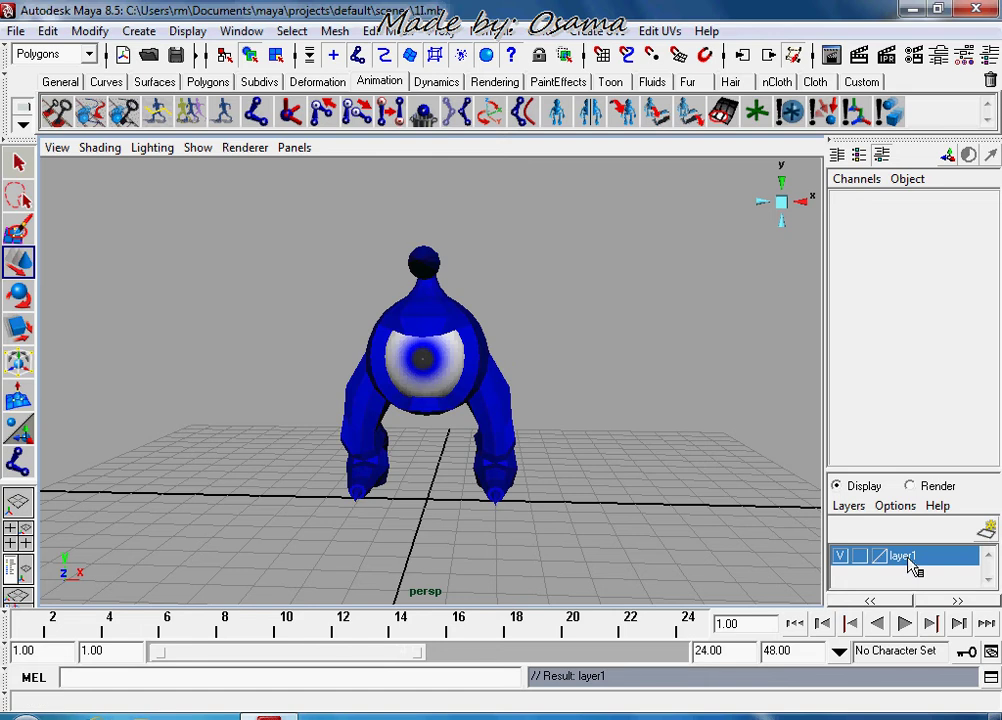
double_click(910, 562)
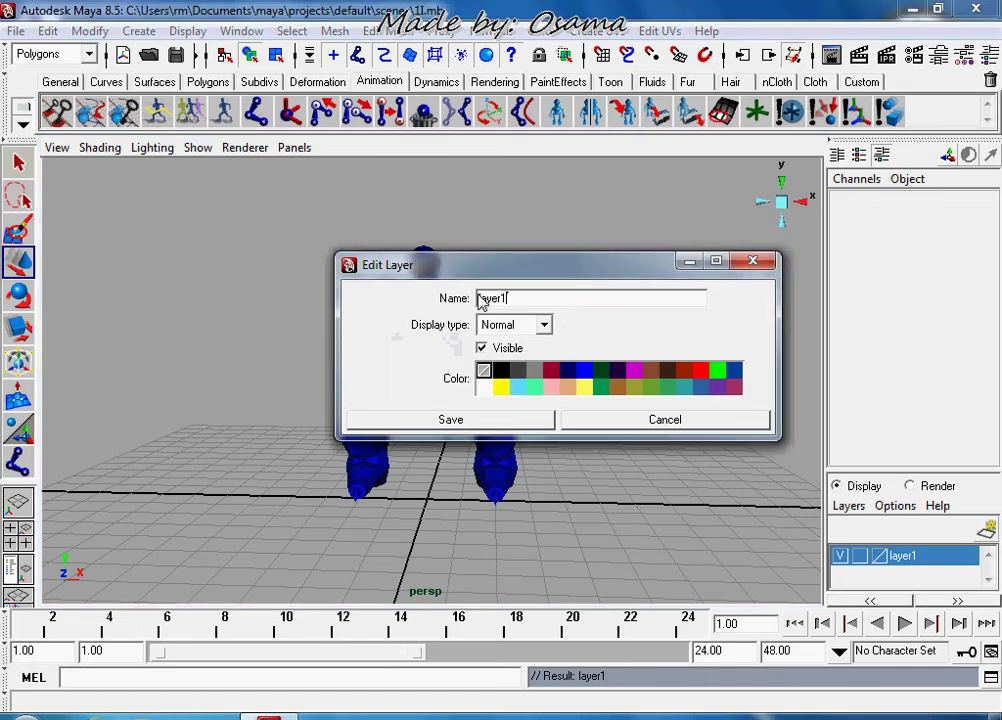
Rename layer1 to character_body after the name with a space is rejected.
double_click(484, 298)
text(character body)
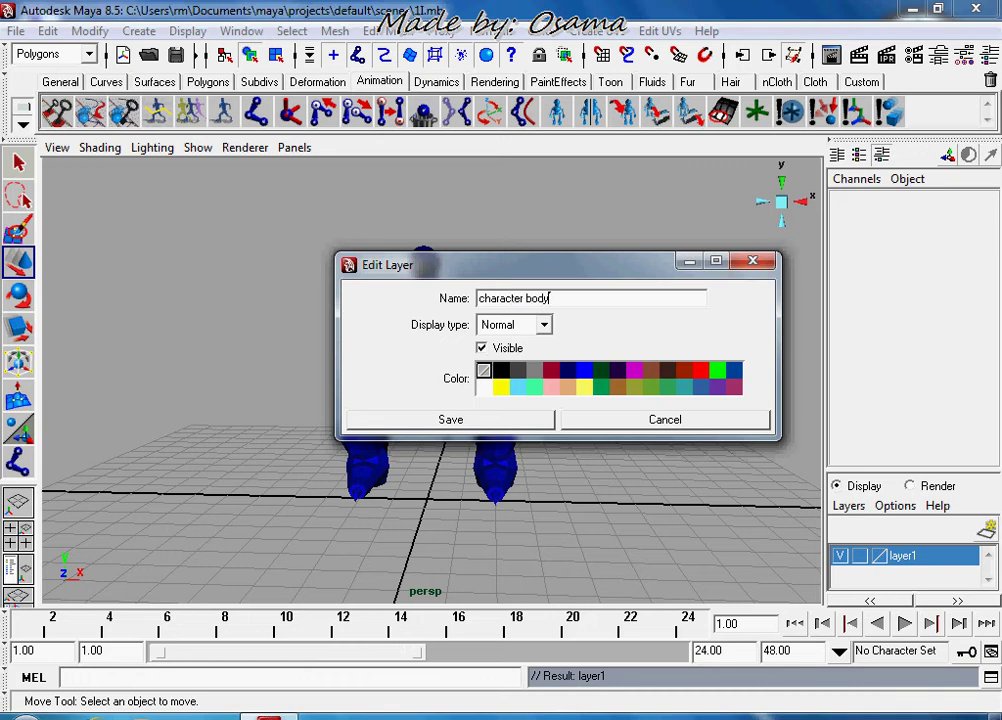
key(ctrl+a)
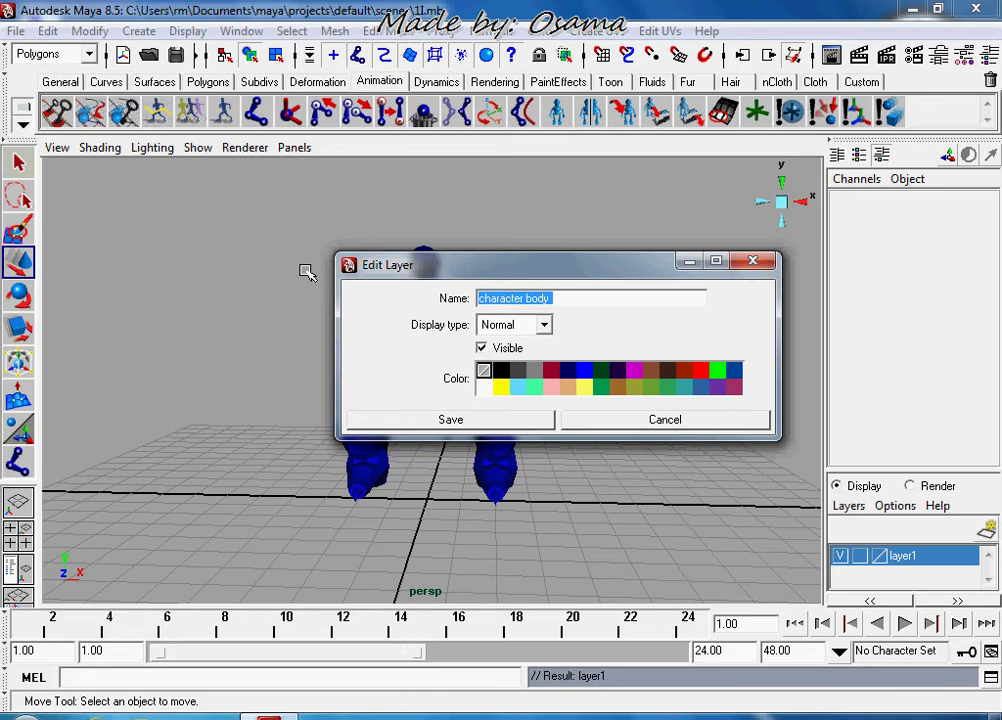
click(445, 419)
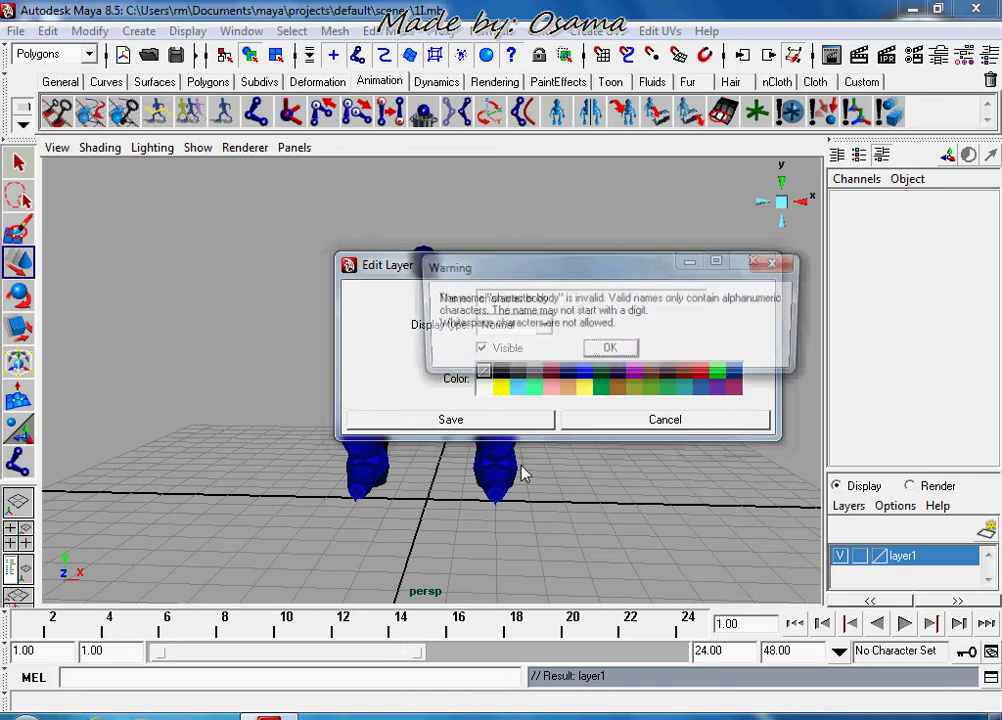
click(612, 353)
click(528, 300)
text(_)
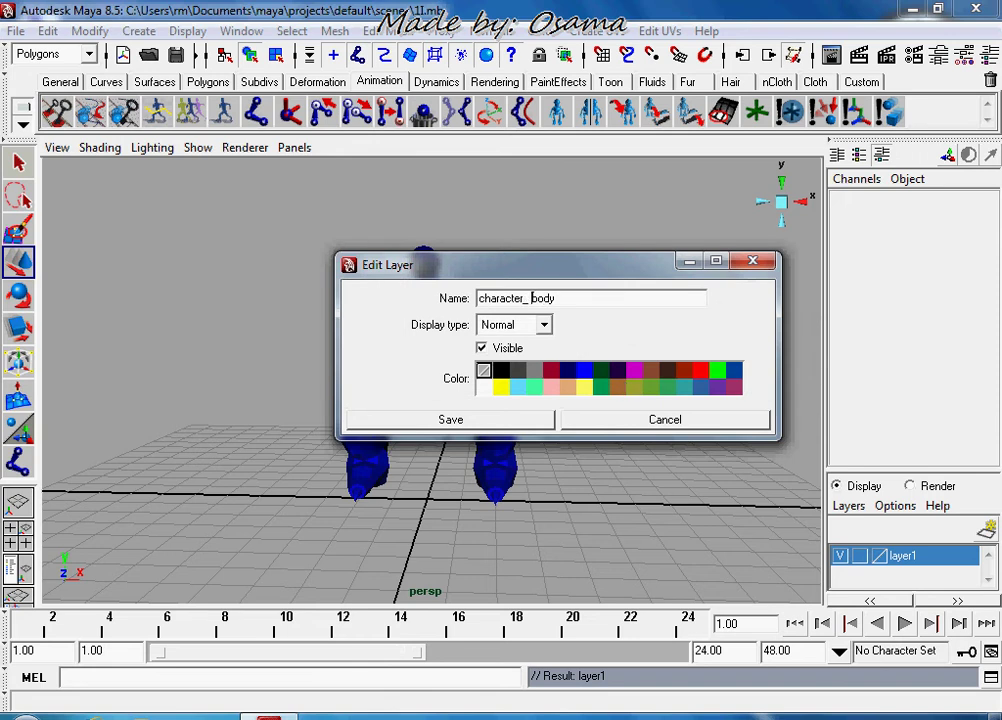
click(463, 420)
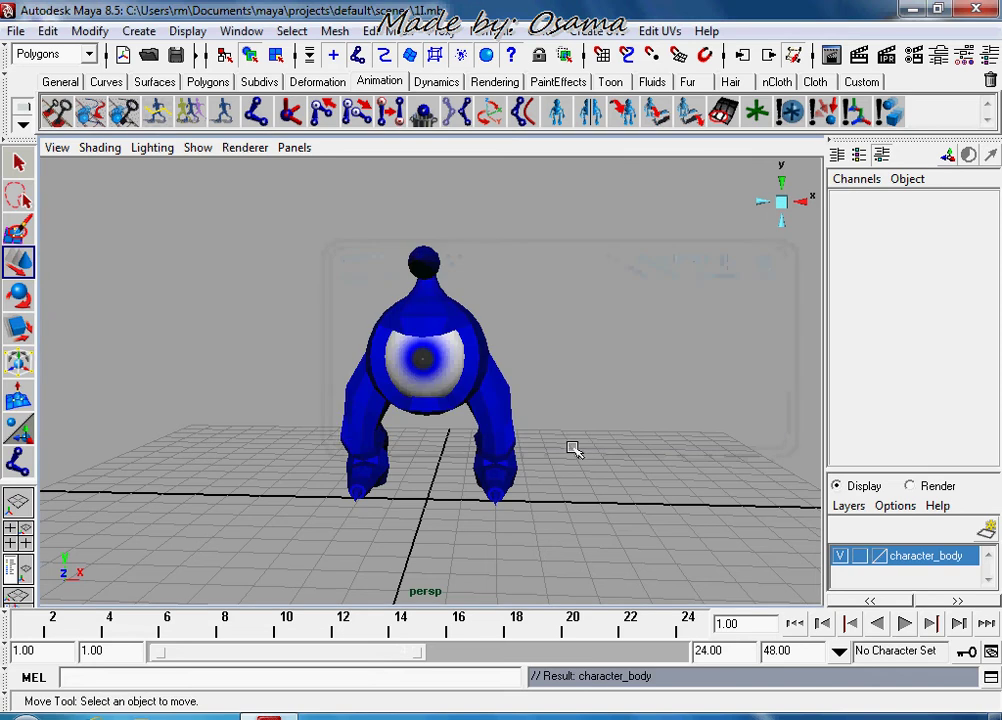
Add the selected body mesh to the character_body layer.
click(512, 416)
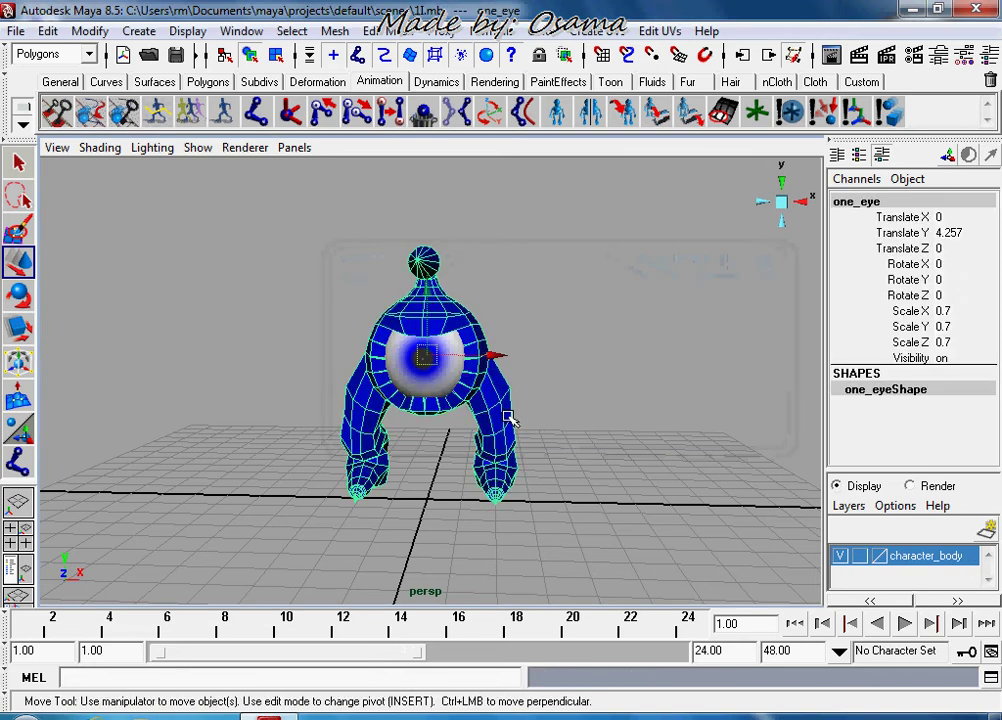
right_drag(510, 410, 493, 399)
mouse_move(493, 399)
alt+mouse_down()
mouse_move(532, 425)
mouse_move(514, 463)
alt+mouse_up()
right_click(884, 556)
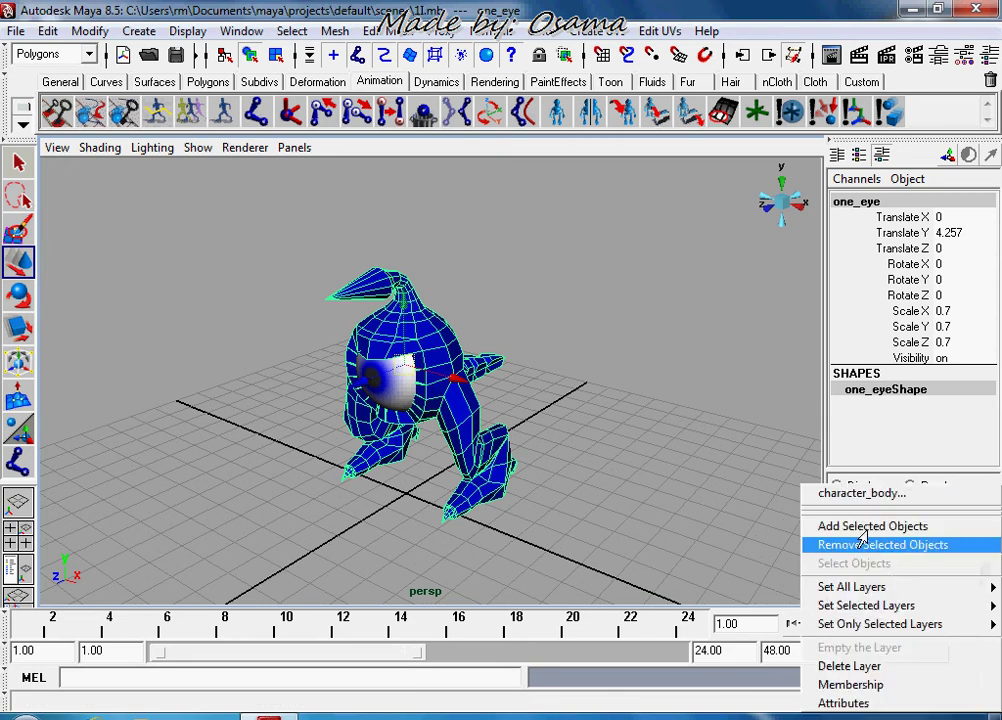
click(845, 527)
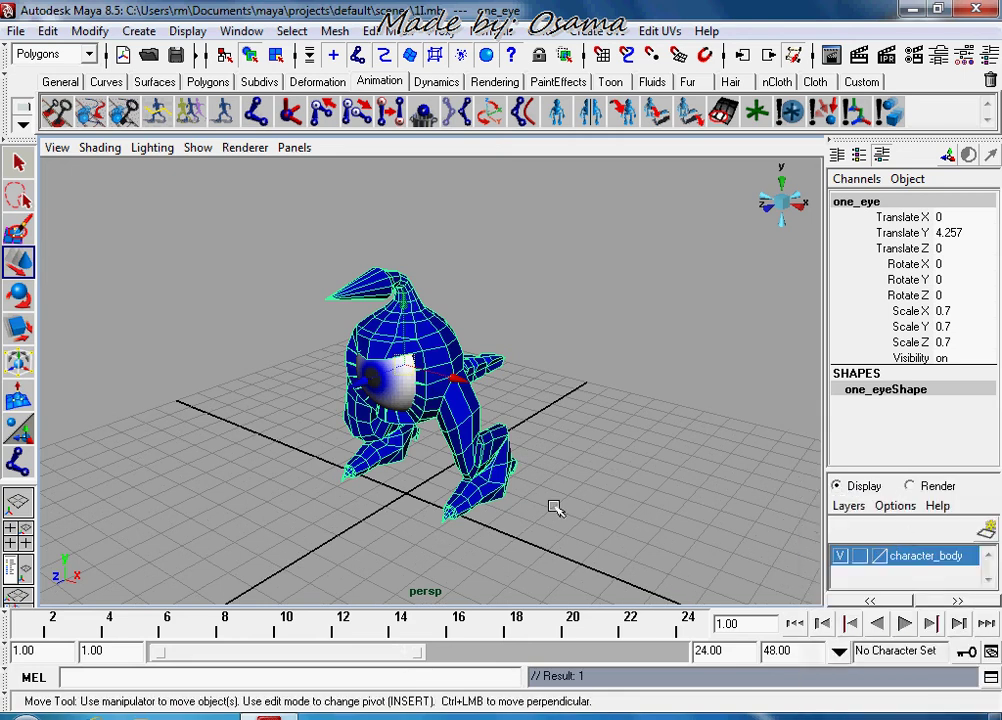
Set character_body to reference display and hide the layer.
click(840, 556)
click(841, 558)
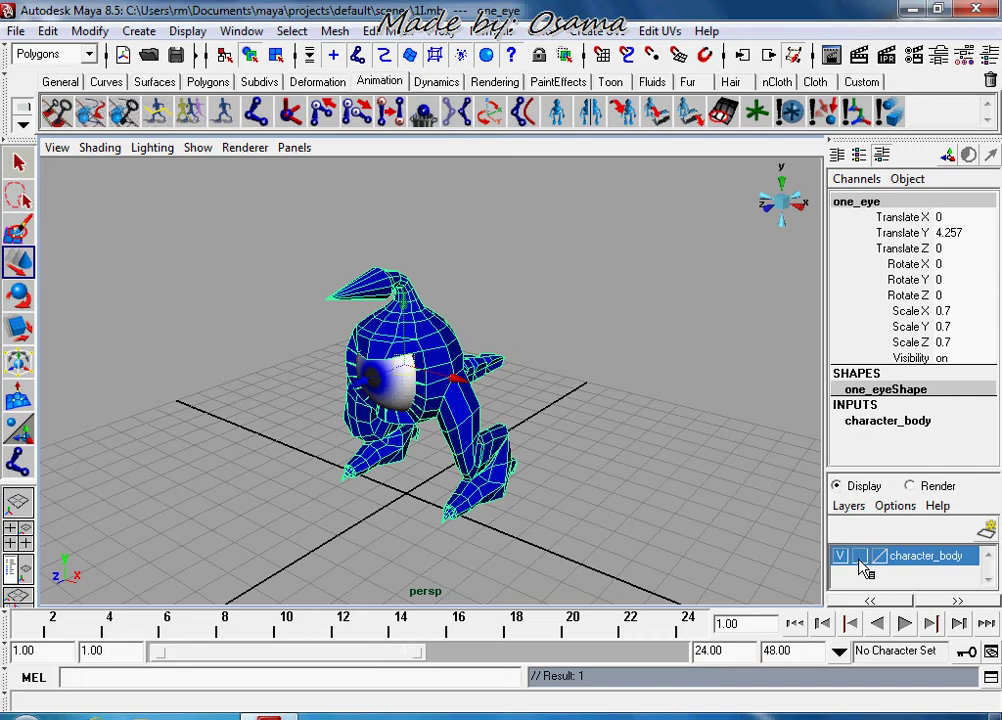
click(859, 557)
click(859, 557)
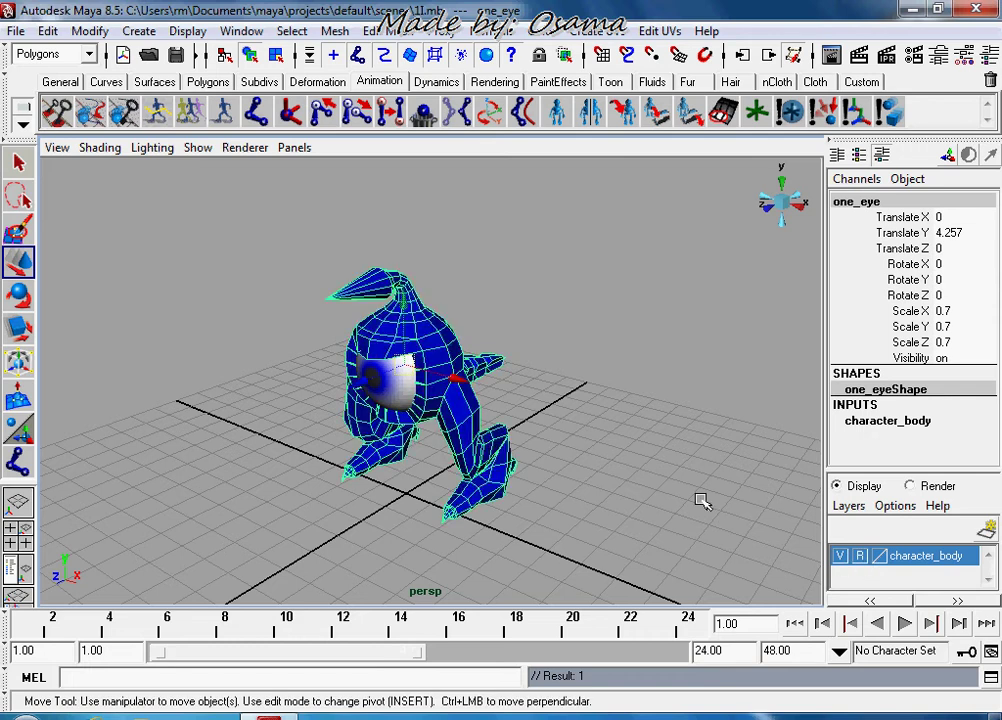
click(700, 501)
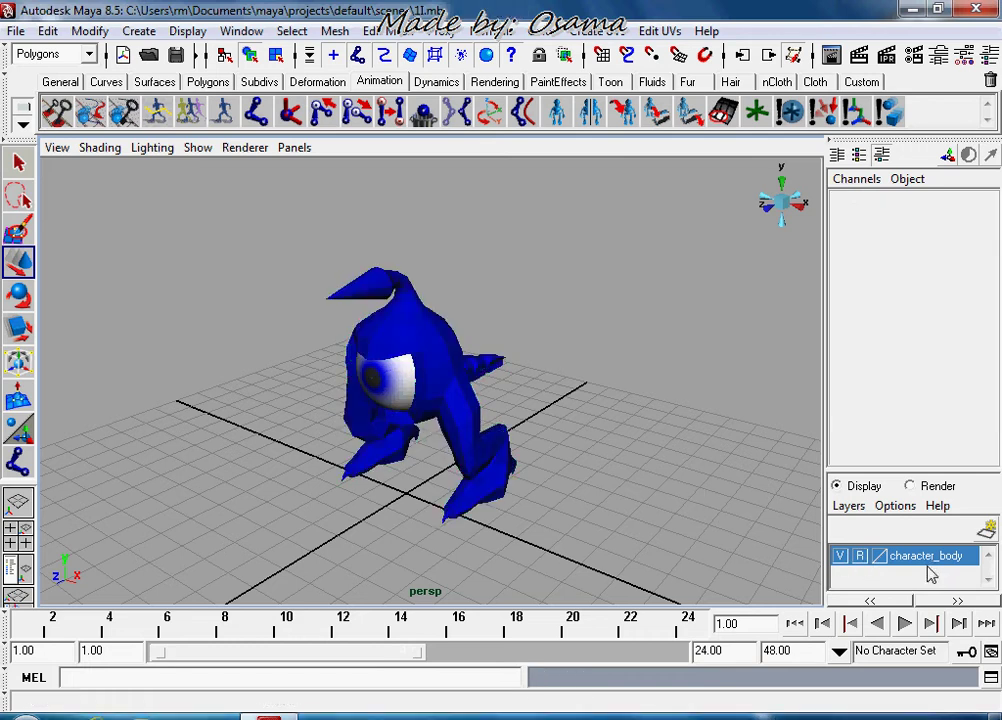
click(840, 557)
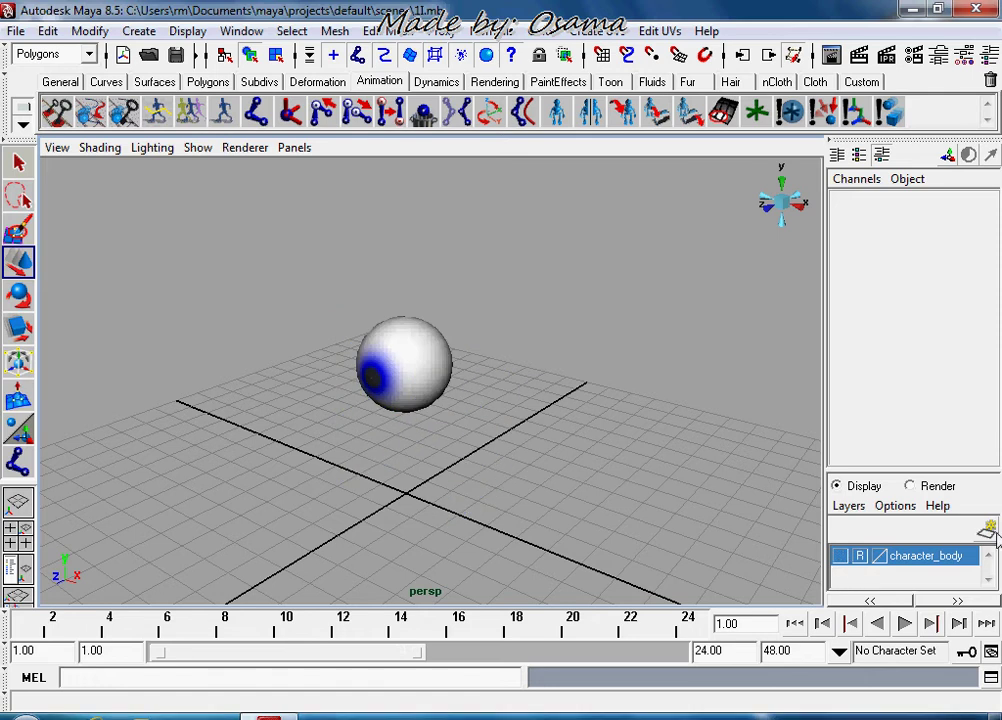
Create a new display layer and rename it eye_layer.
click(987, 528)
click(898, 558)
double_click(900, 558)
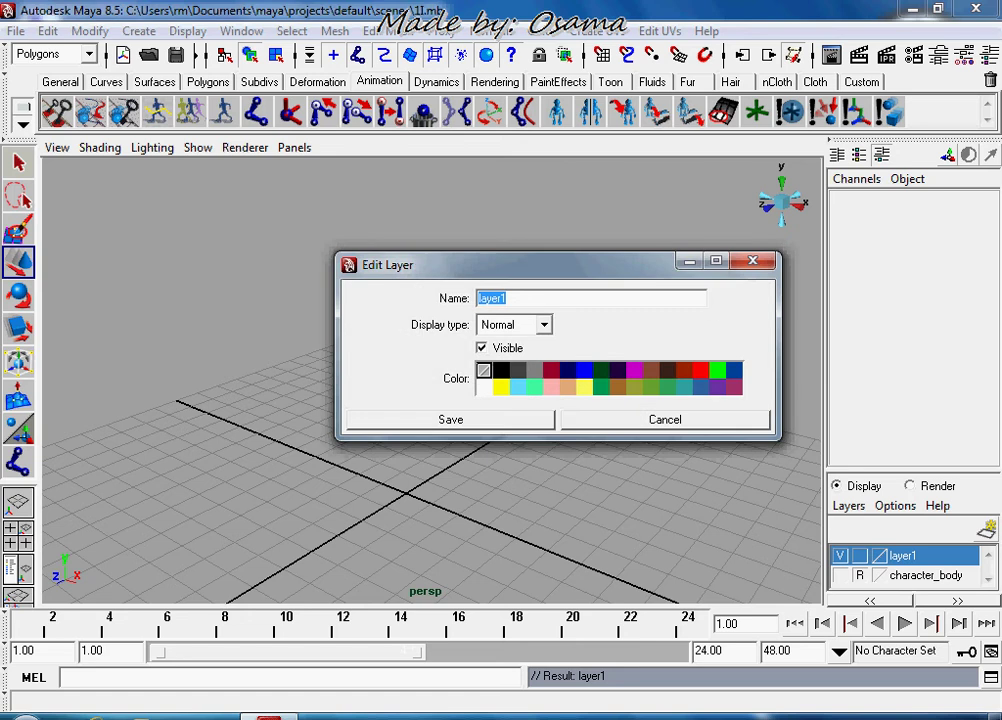
text(eye)
text(_)
text( layer)
click(461, 420)
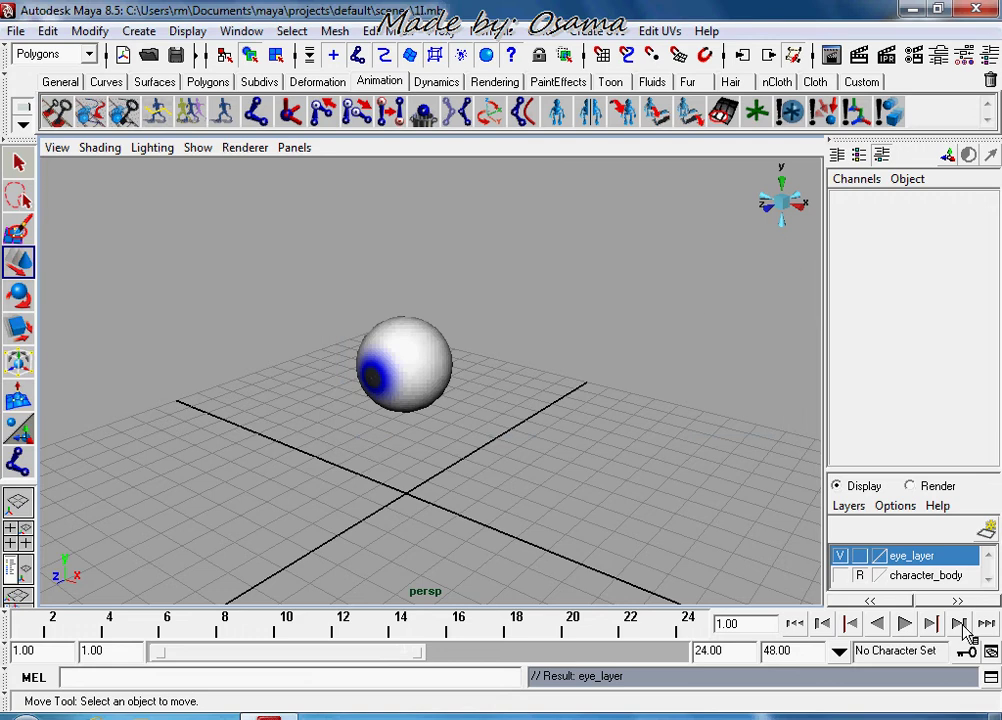
Add the eye sphere to eye_layer, hide it, and show character_body.
click(436, 364)
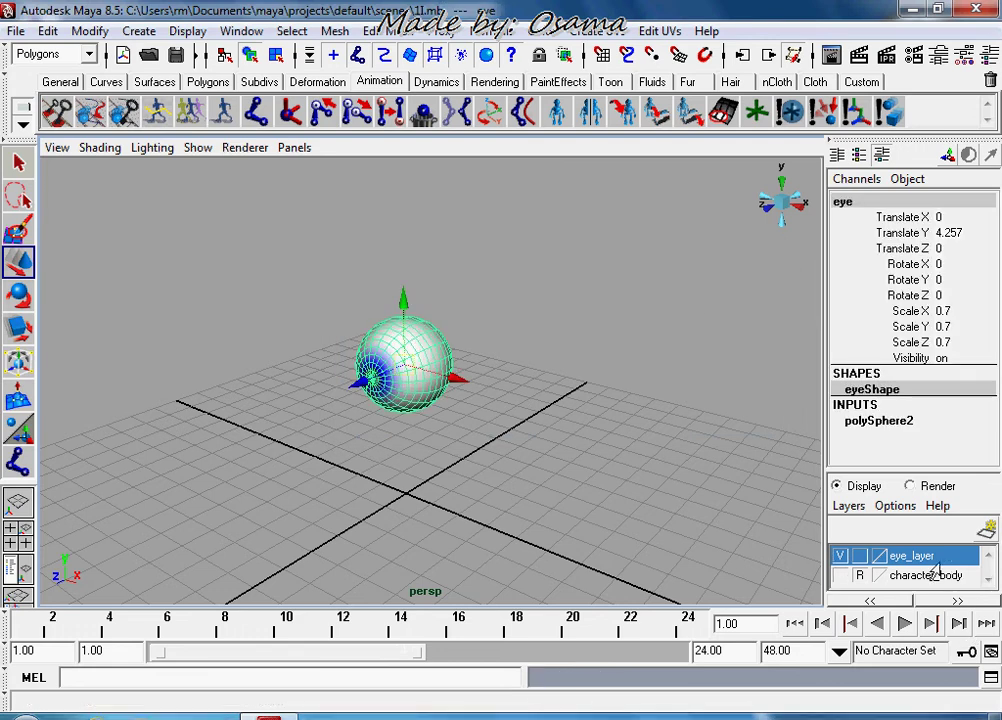
right_click(900, 556)
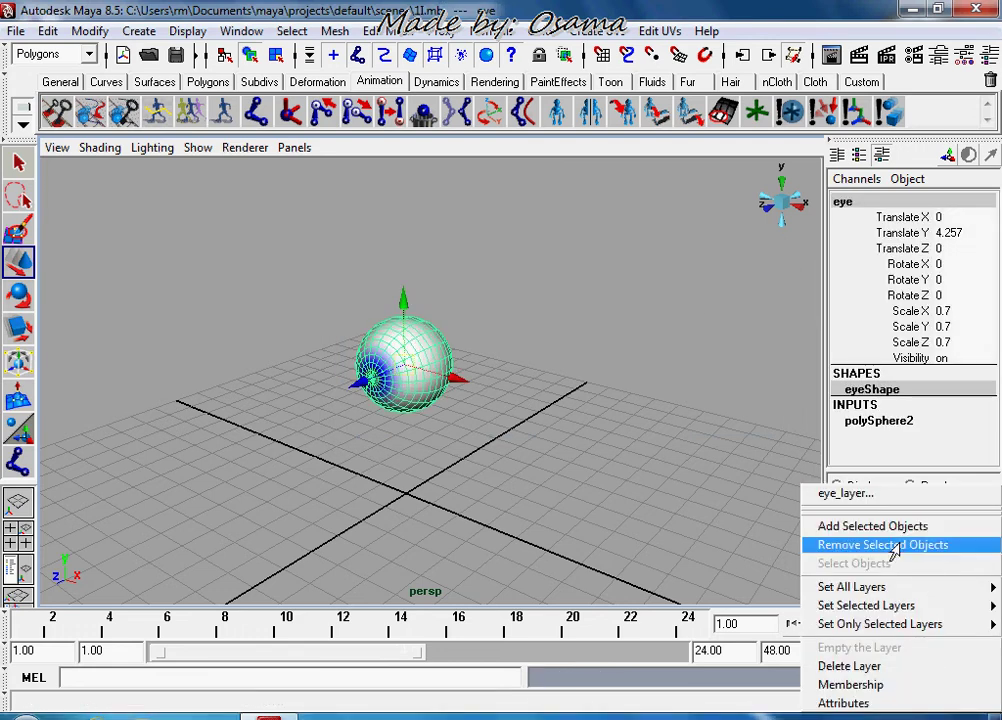
click(885, 528)
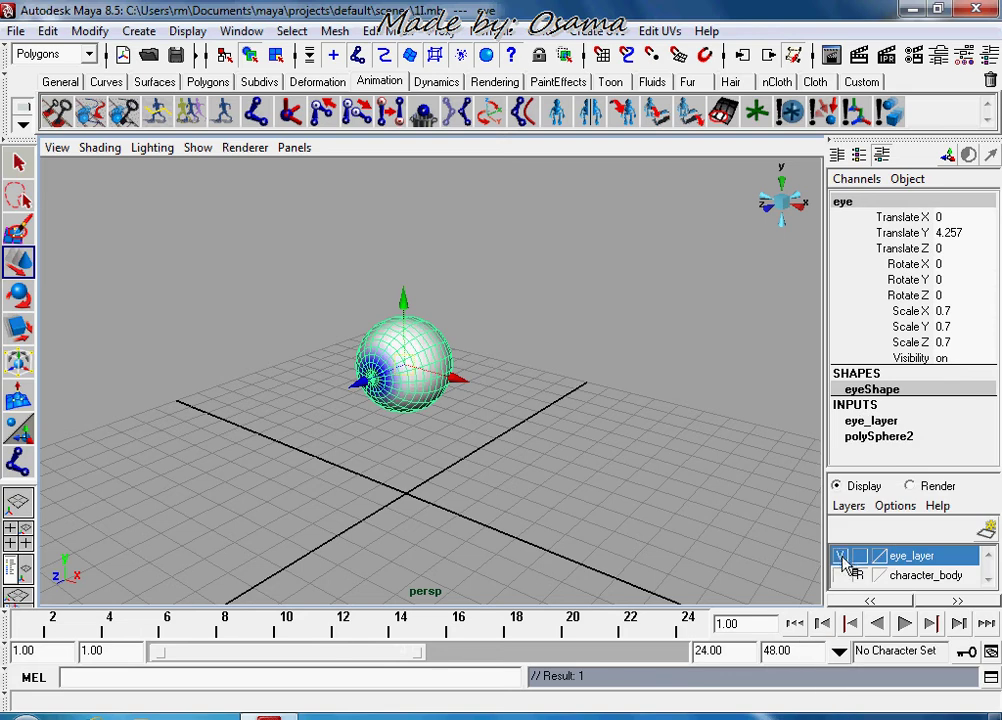
click(840, 556)
click(840, 575)
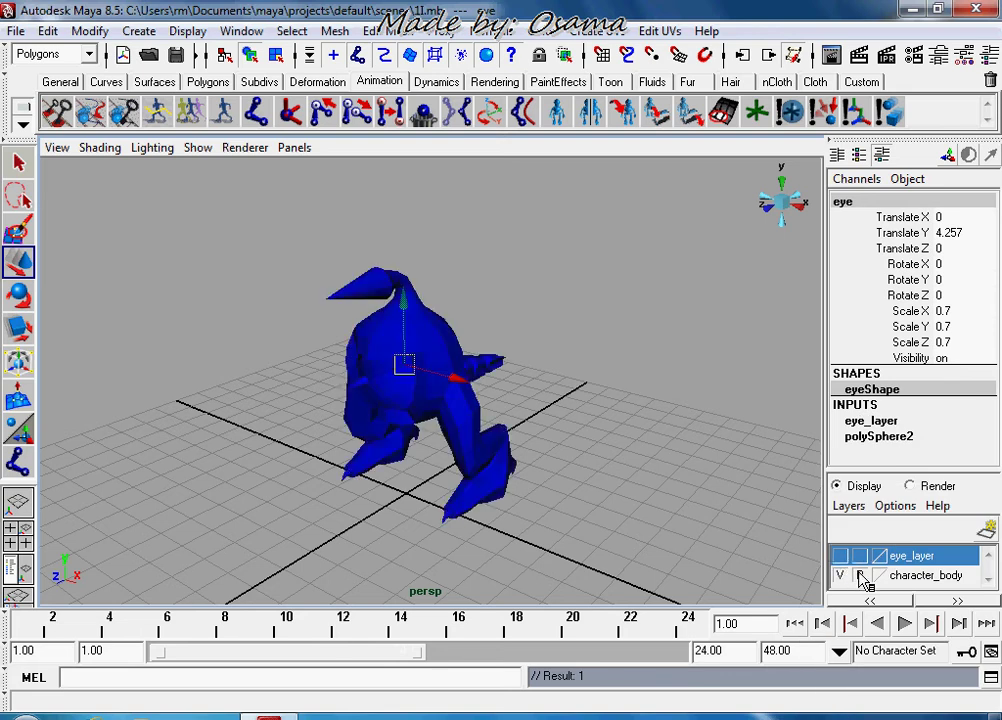
click(840, 556)
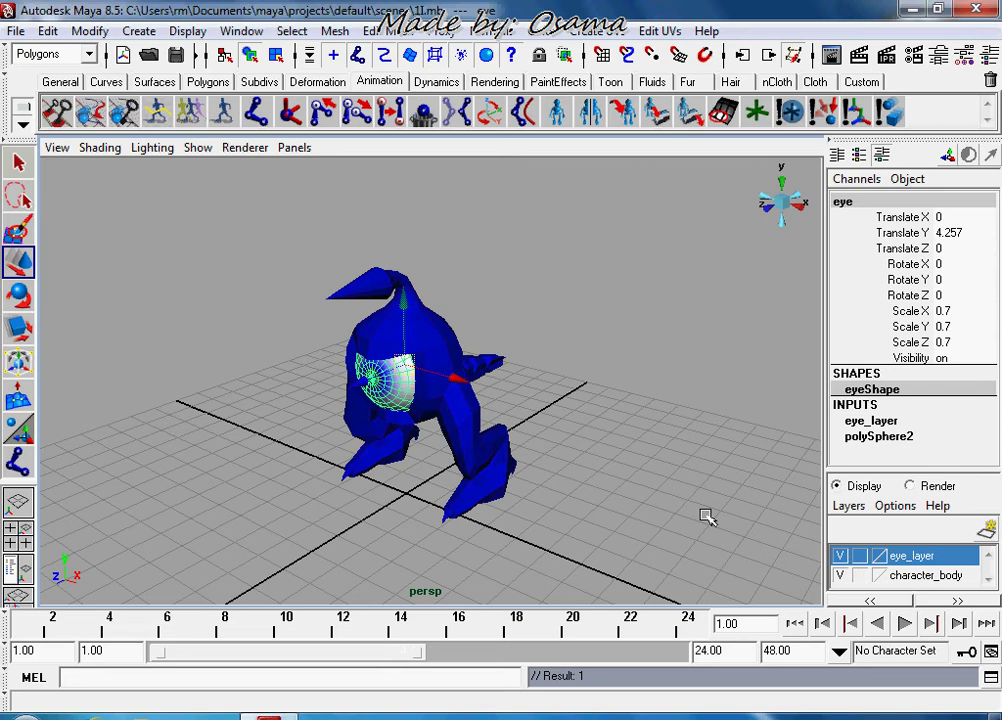
click(840, 556)
click(489, 458)
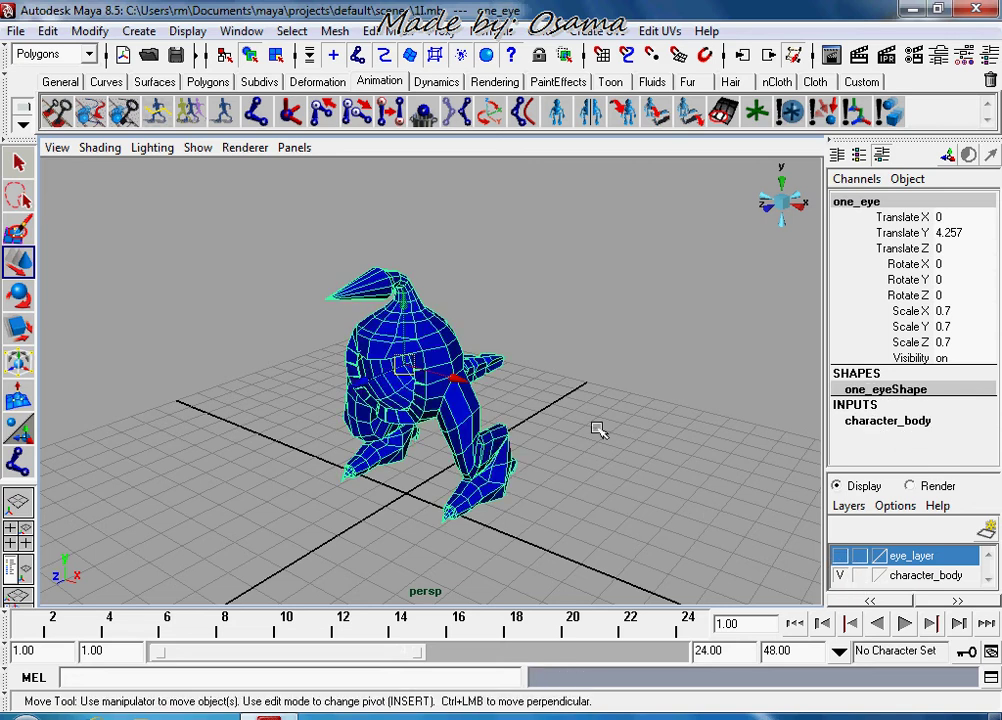
click(595, 425)
Template the body layer and place joint1 right of the body's centre in front view.
click(859, 575)
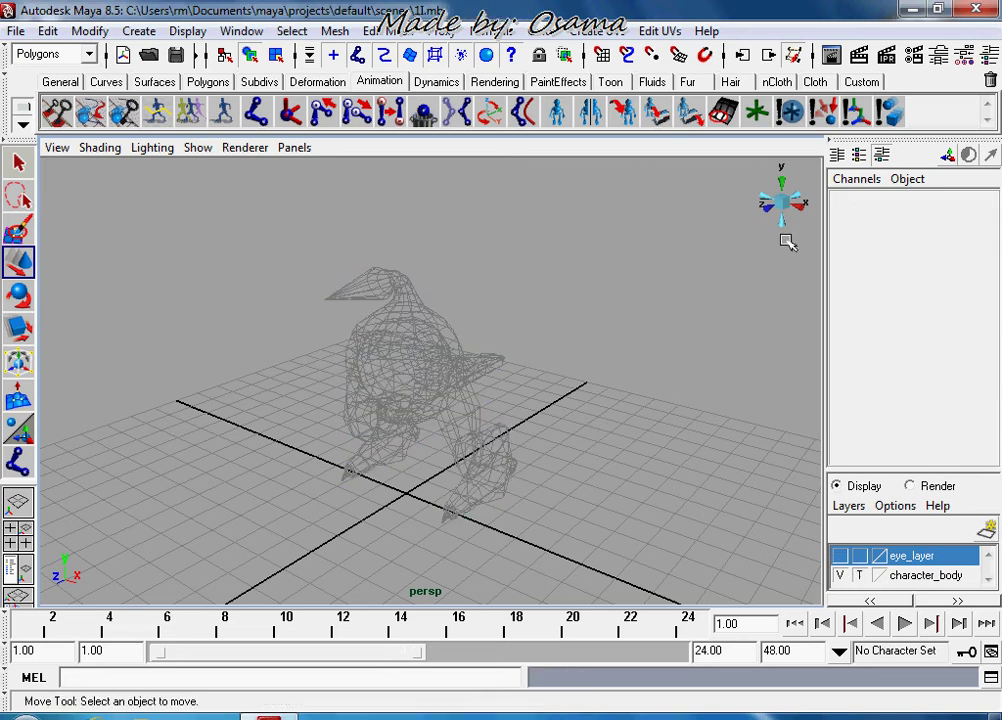
click(801, 206)
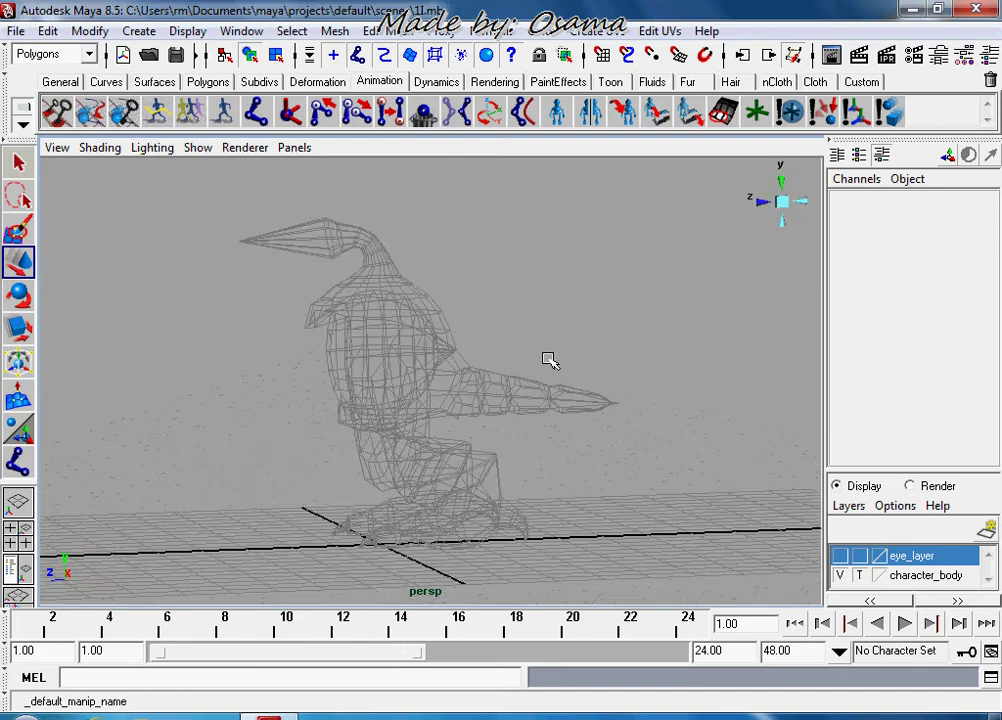
click(255, 112)
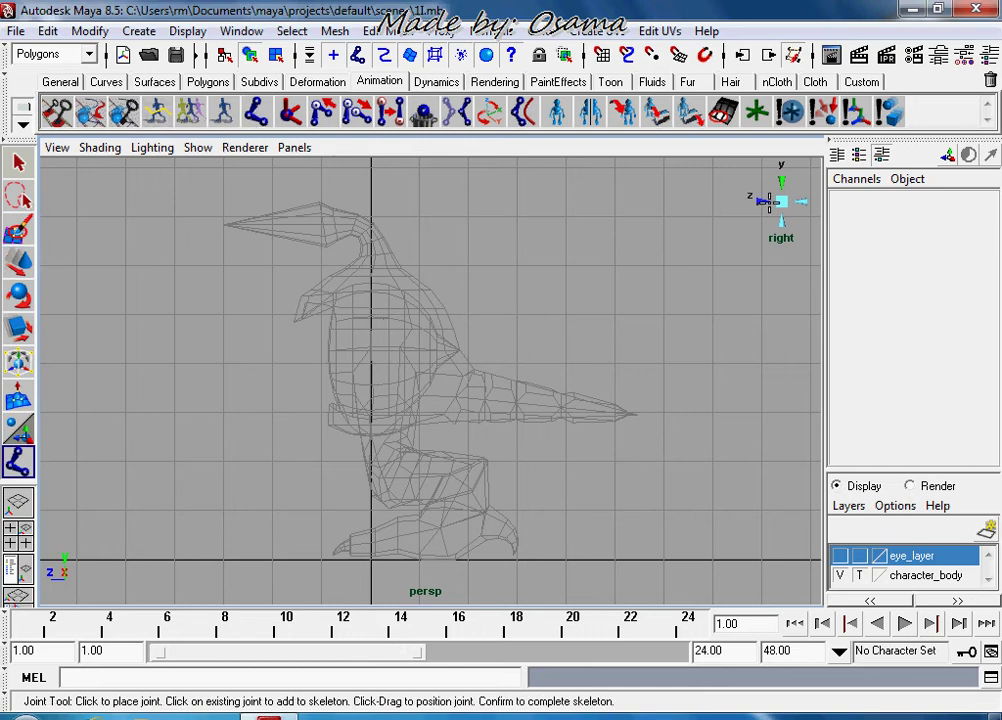
click(762, 198)
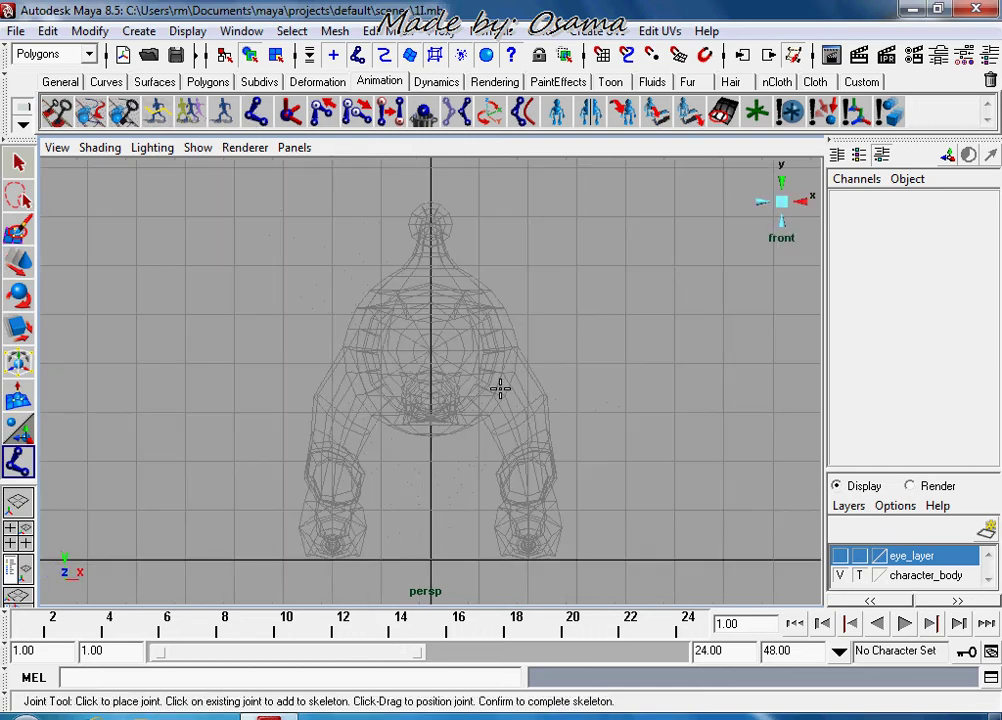
click(503, 391)
drag(503, 391, 502, 394)
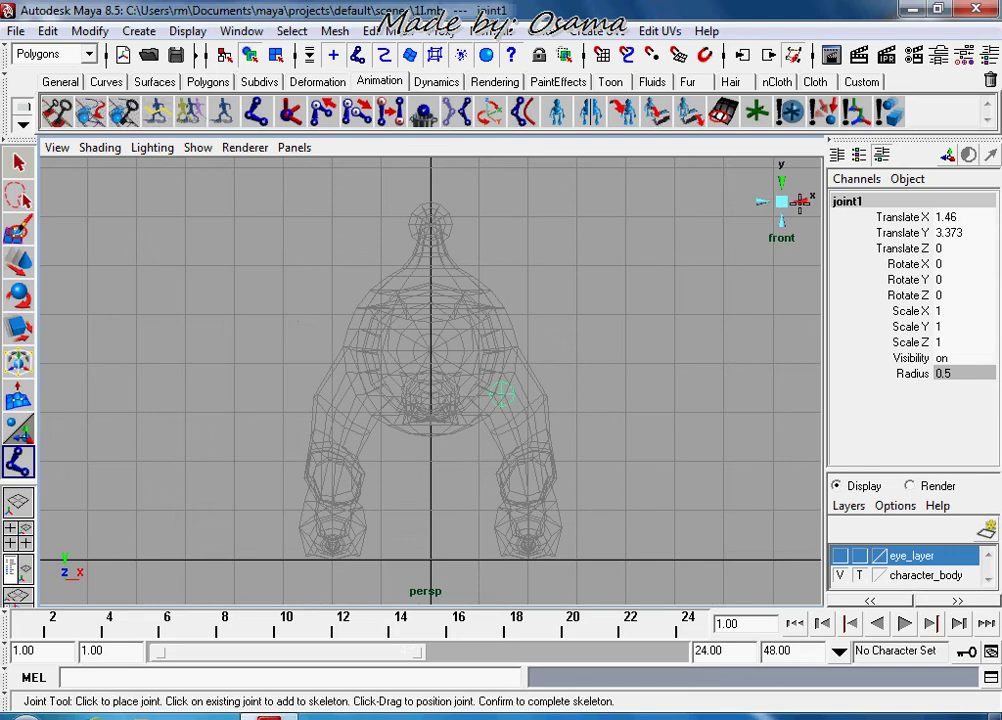
Set joint1's radius to 0.7.
click(945, 373)
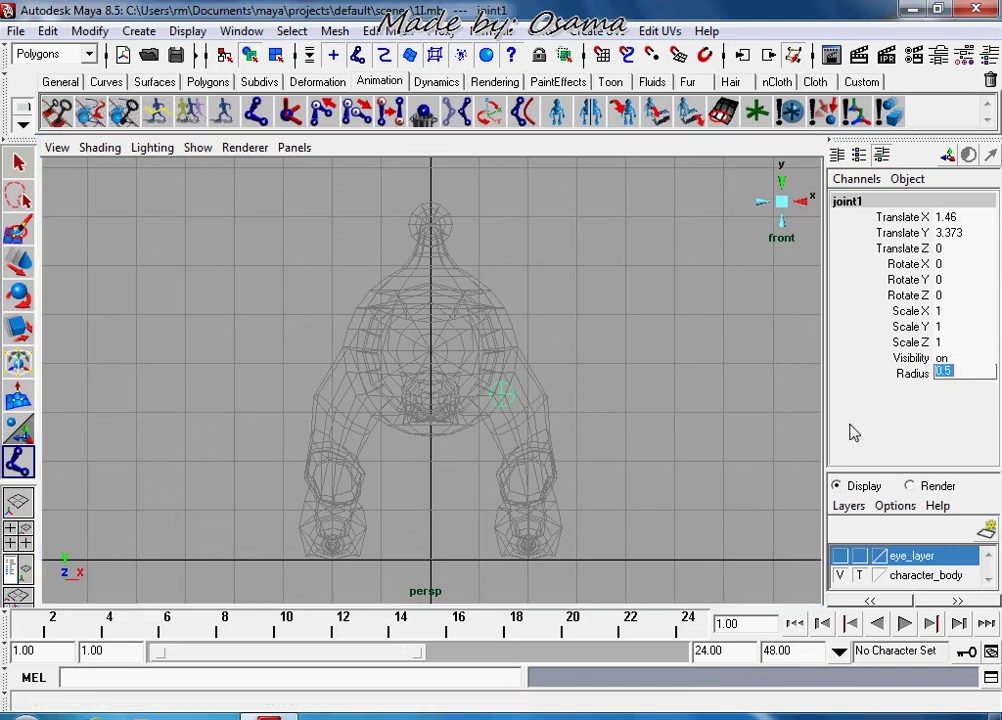
text(0.7)
key(Return)
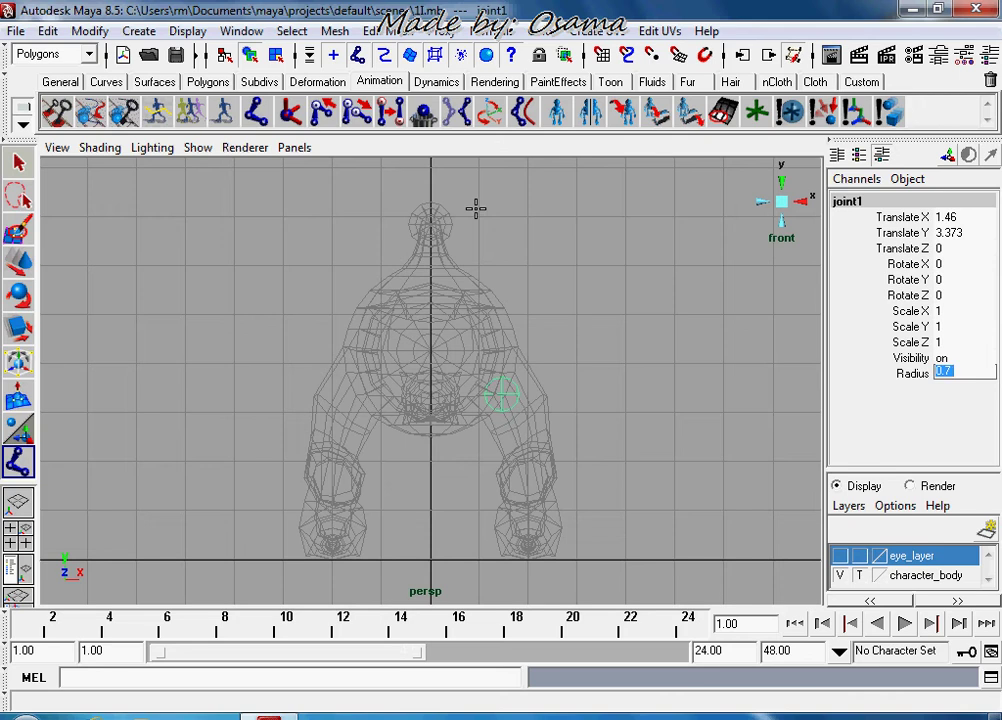
Nudge joint1 up-right in front view, then back along Z in side view.
click(18, 260)
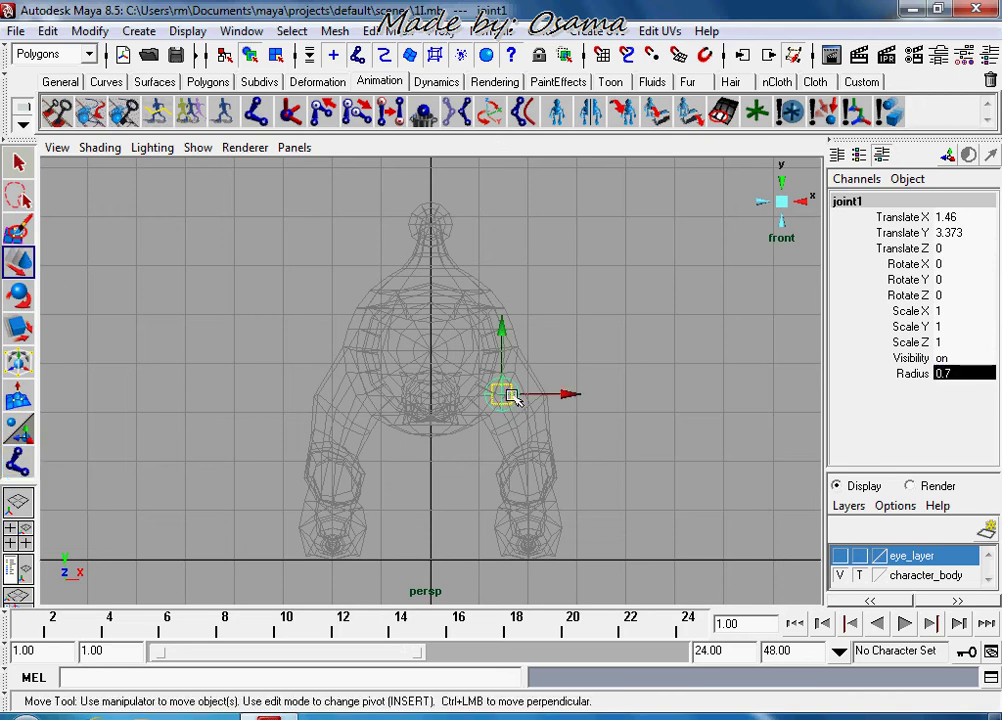
drag(510, 396, 514, 389)
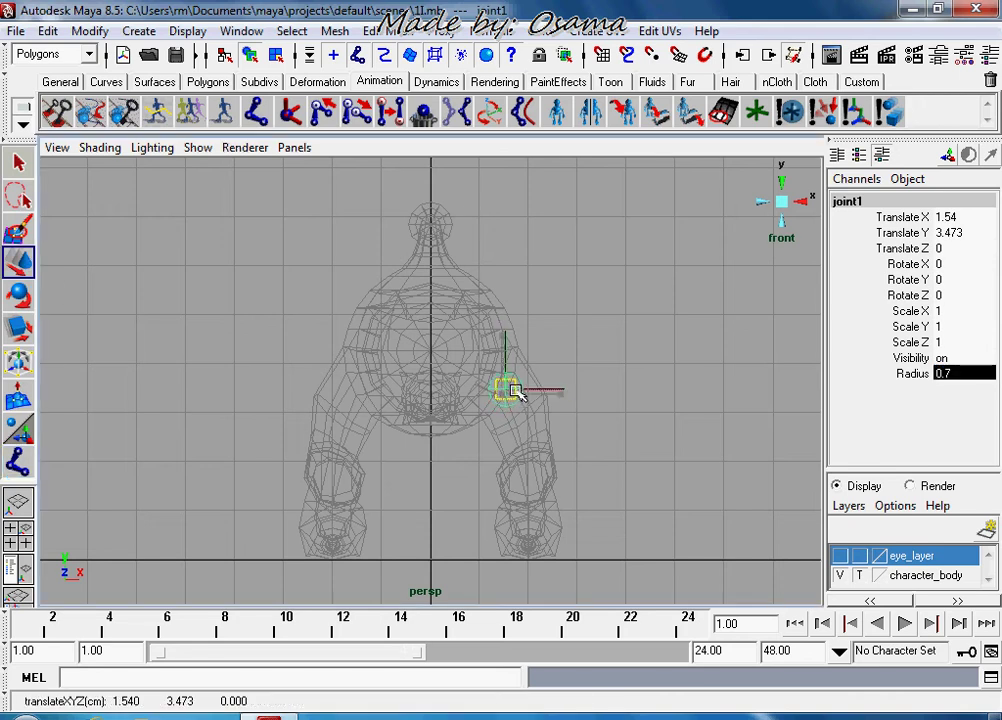
click(806, 200)
key(f)
scroll(364, 410, down, 5)
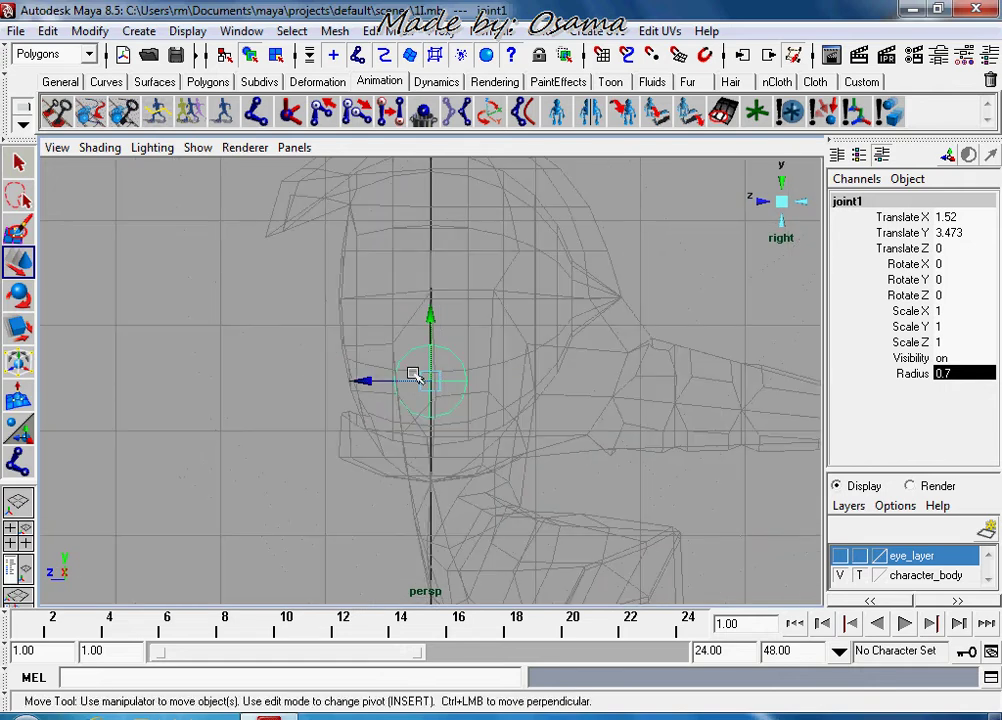
drag(389, 387, 416, 386)
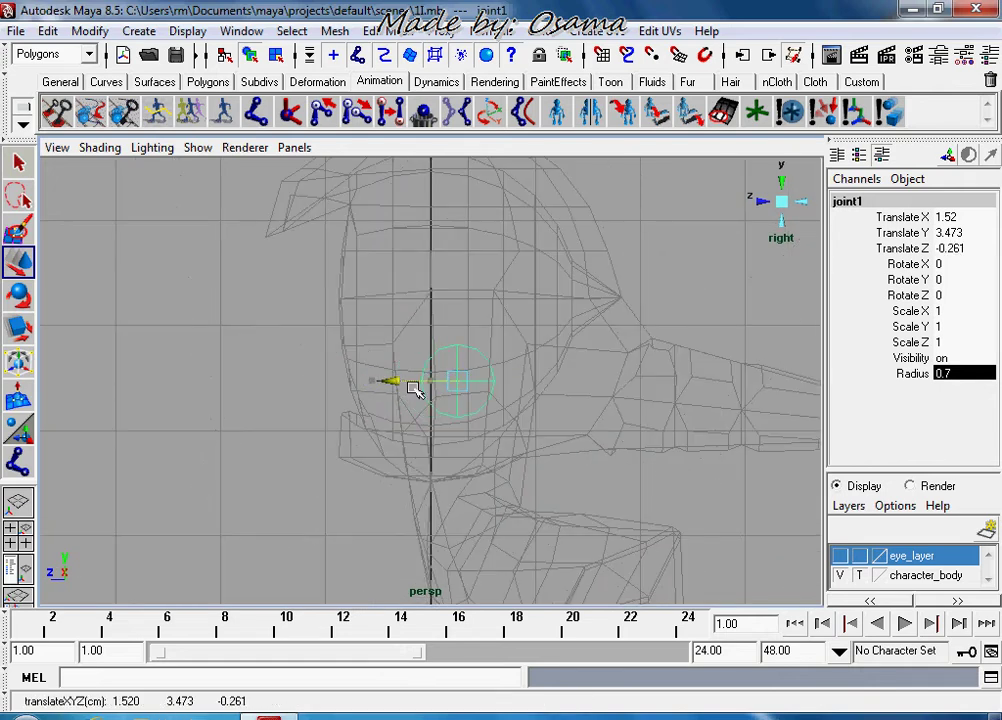
alt+middle_drag(580, 536, 510, 338)
click(320, 347)
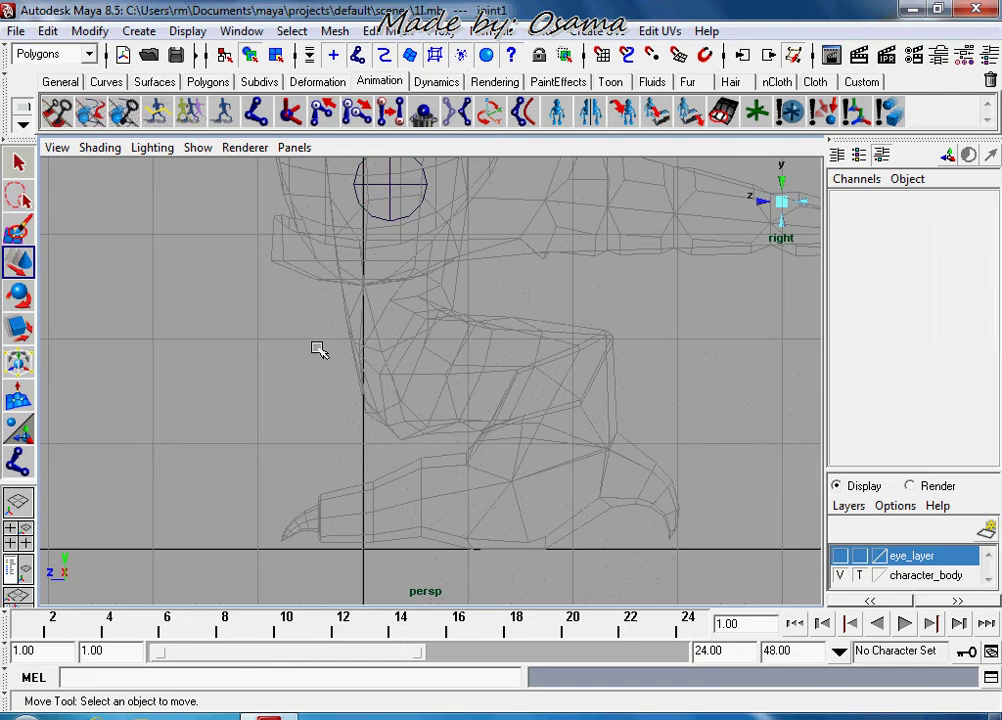
alt+middle_drag(530, 290, 543, 342)
scroll(530, 335, down, 3)
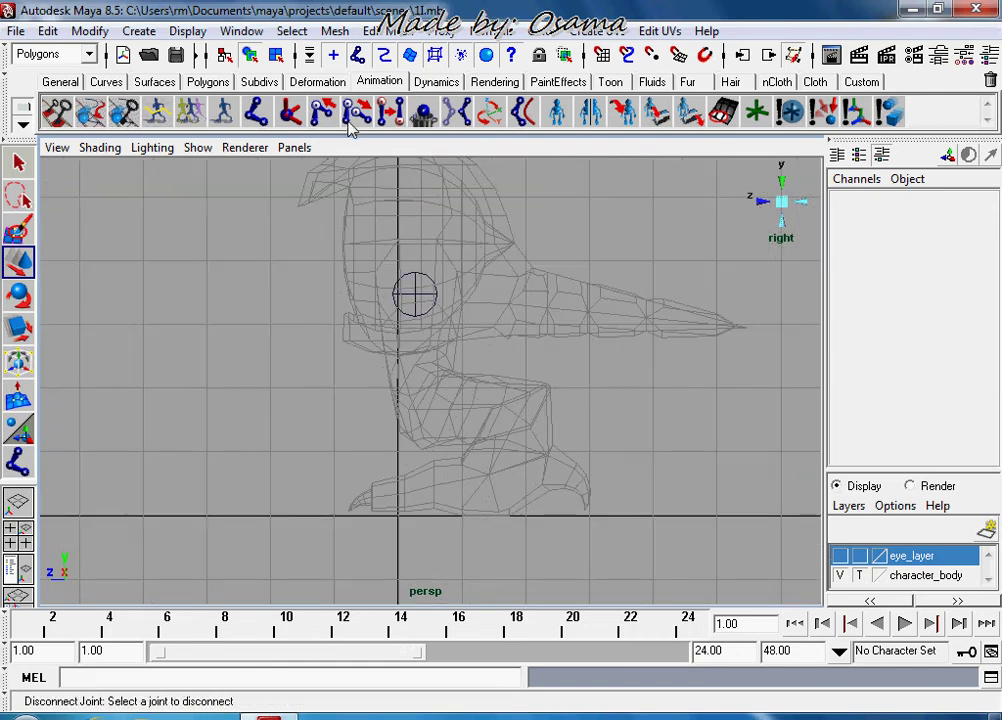
Continue from joint1, placing knee, ankle and toe joints down the leg in side view.
click(256, 111)
click(420, 292)
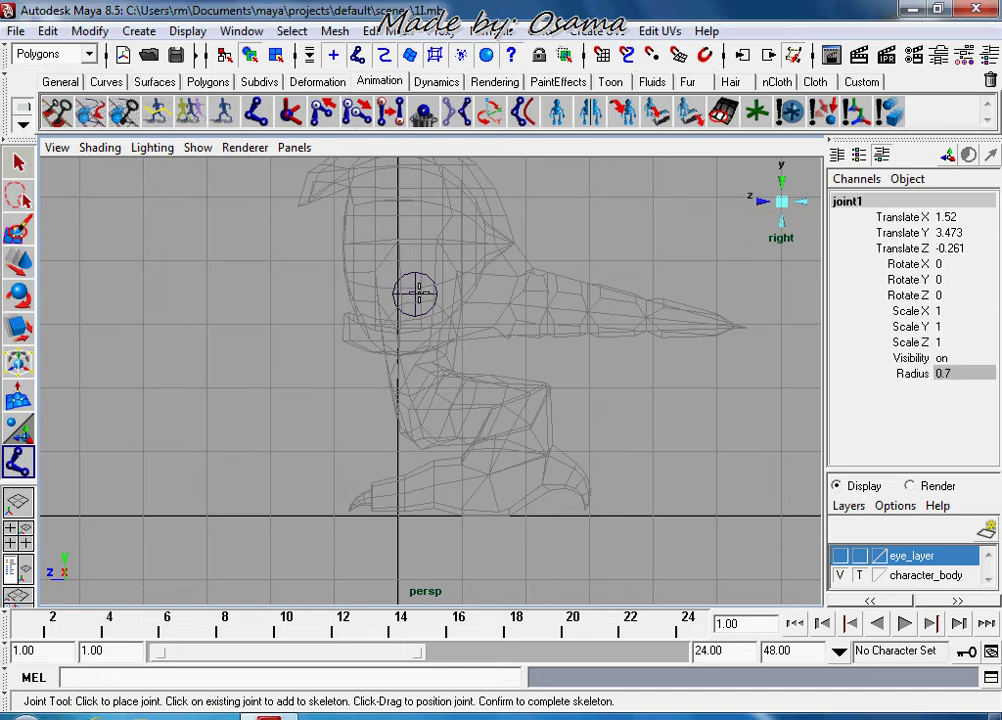
key(Return)
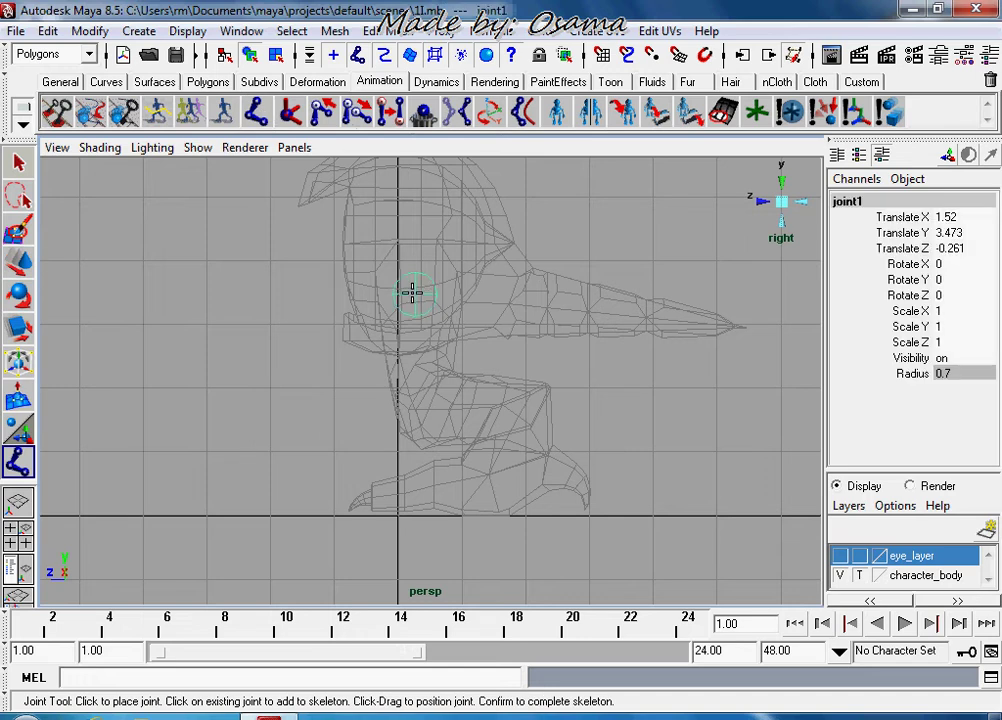
click(427, 412)
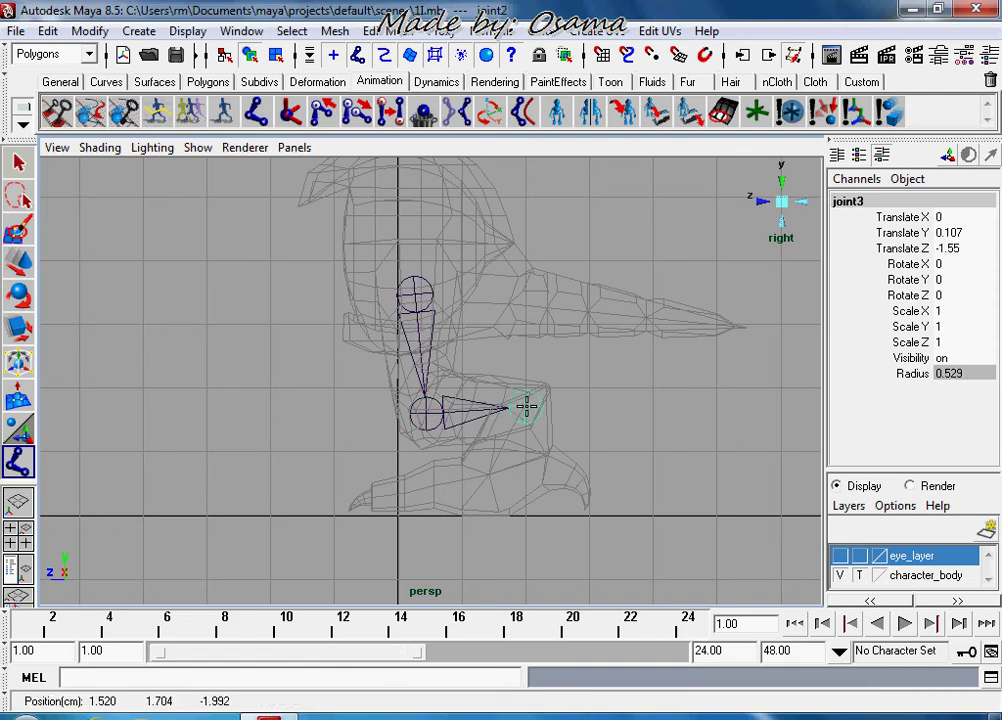
drag(513, 413, 517, 410)
mouse_move(502, 481)
mouse_down()
mouse_move(430, 481)
mouse_move(389, 496)
mouse_up()
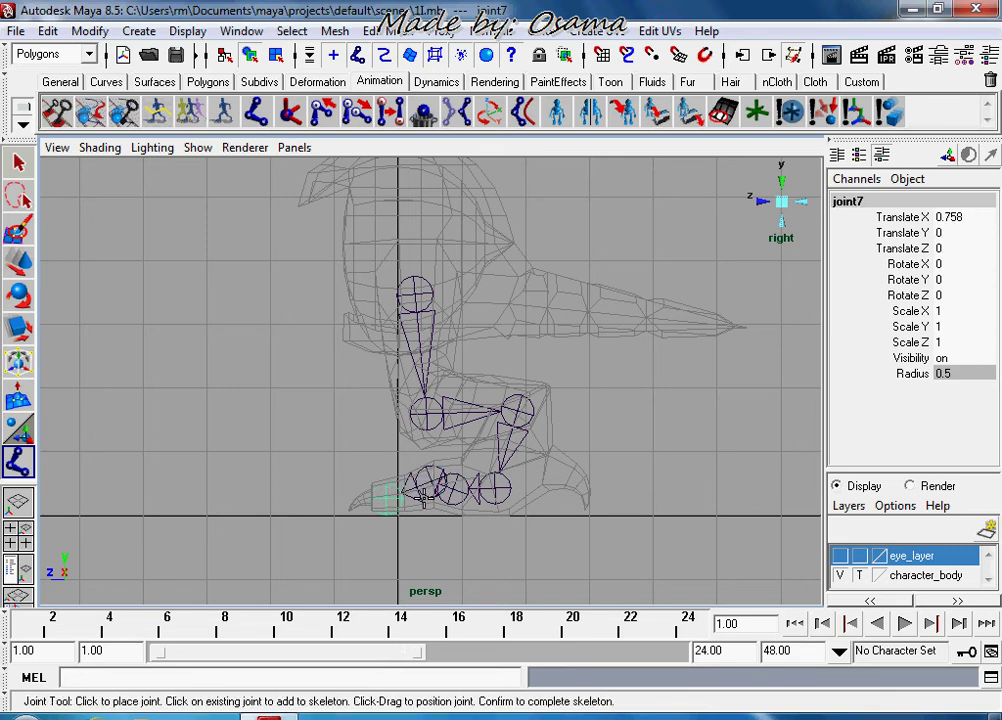
key(w)
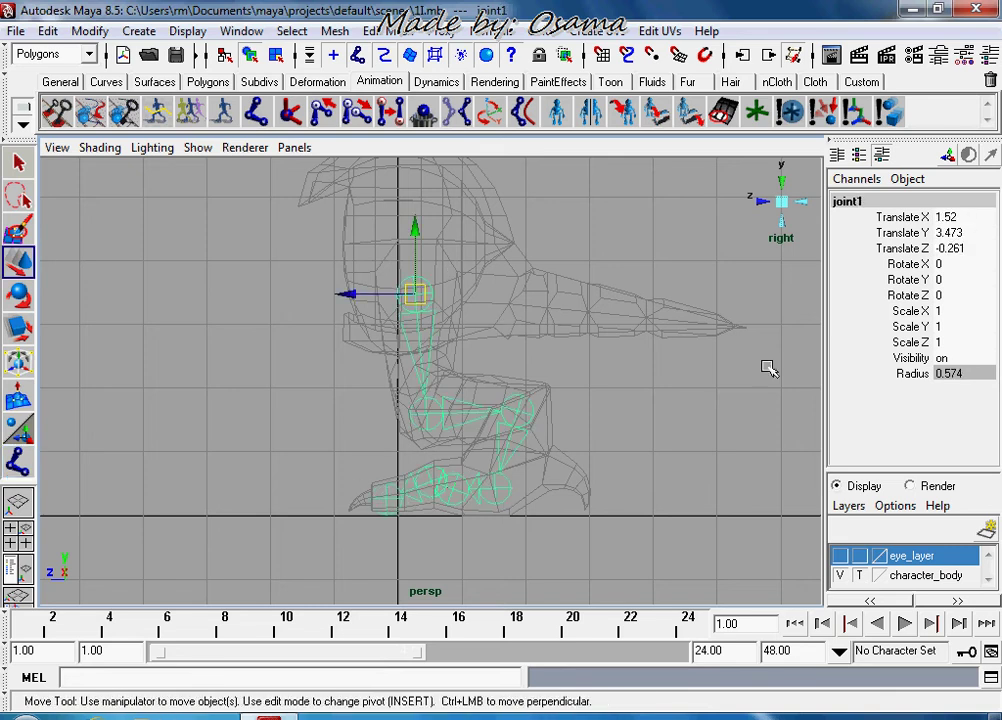
Move the knee joint outward along X in front view to align with the leg.
click(760, 203)
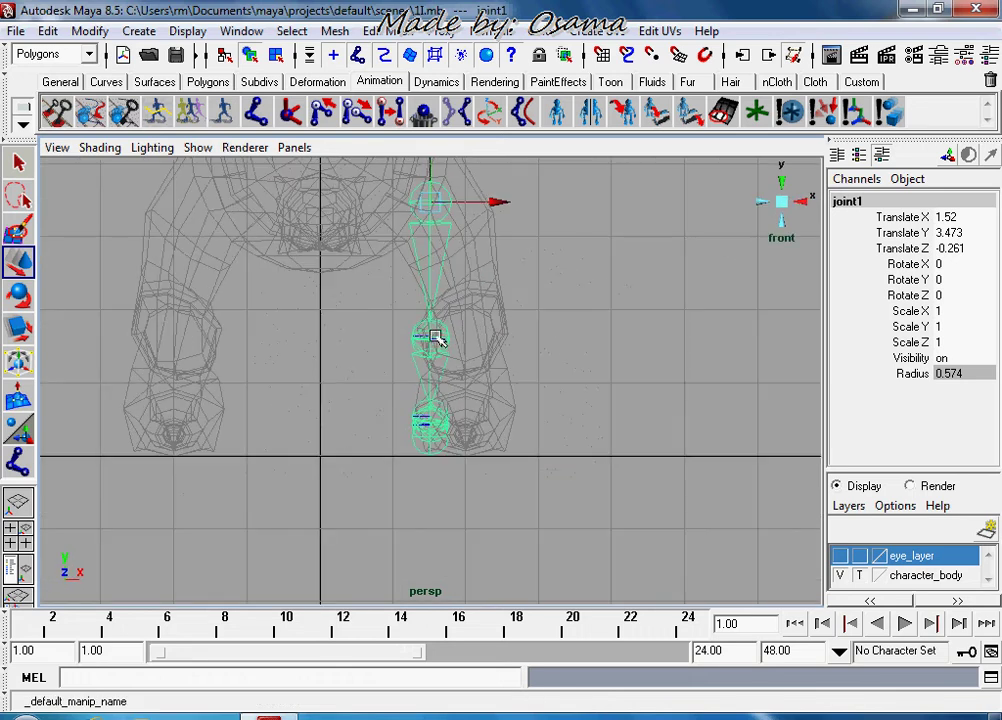
click(430, 340)
drag(499, 338, 540, 340)
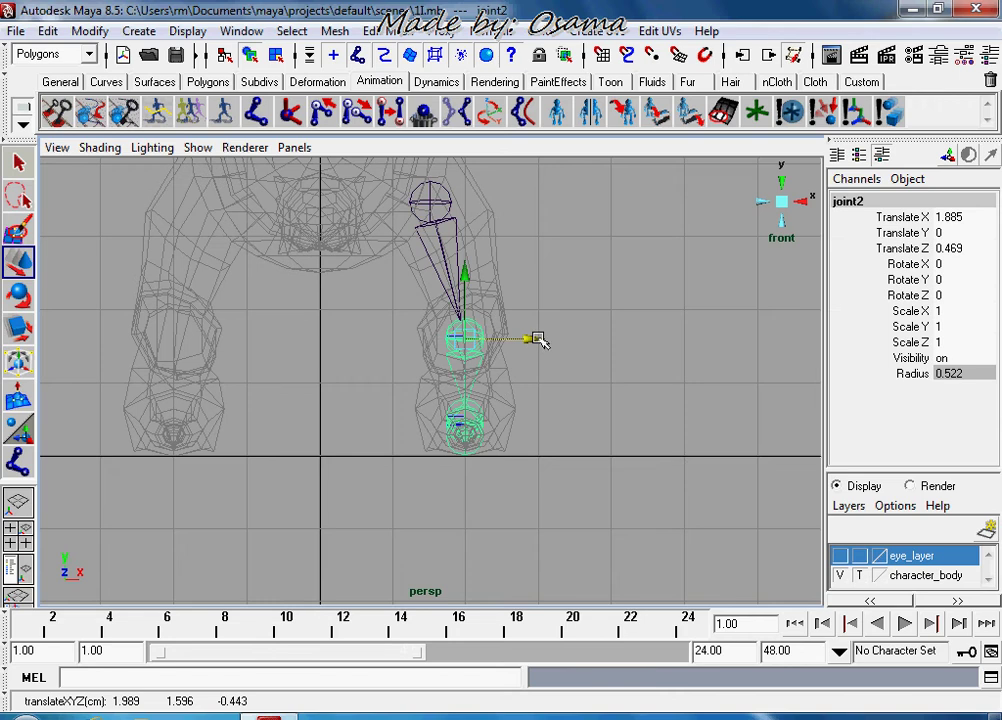
click(800, 200)
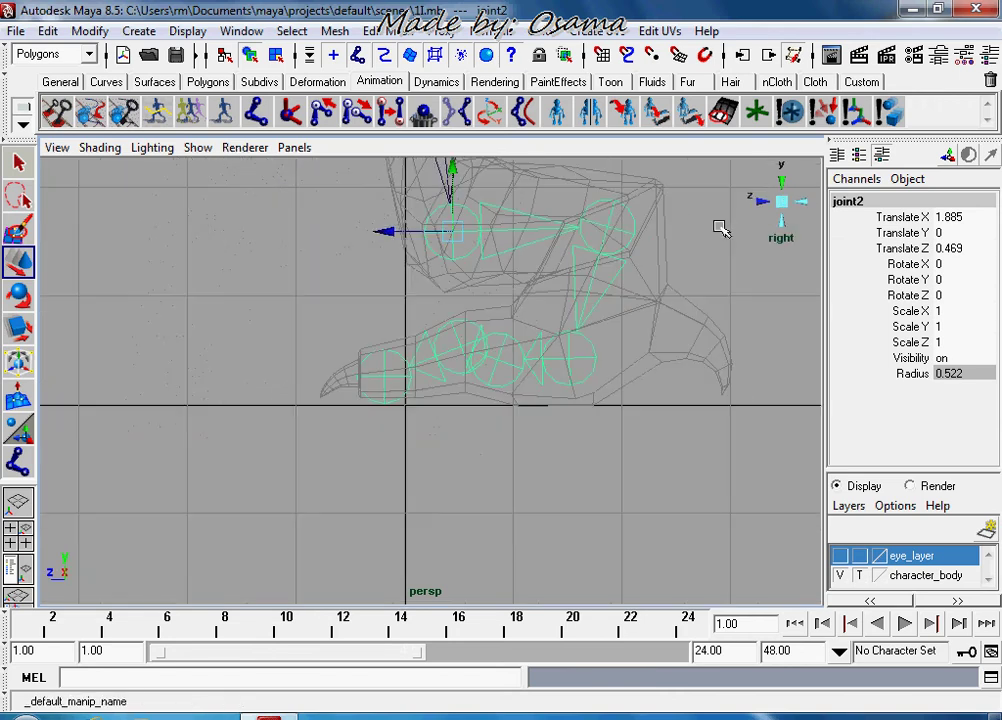
alt+middle_drag(672, 380, 668, 497)
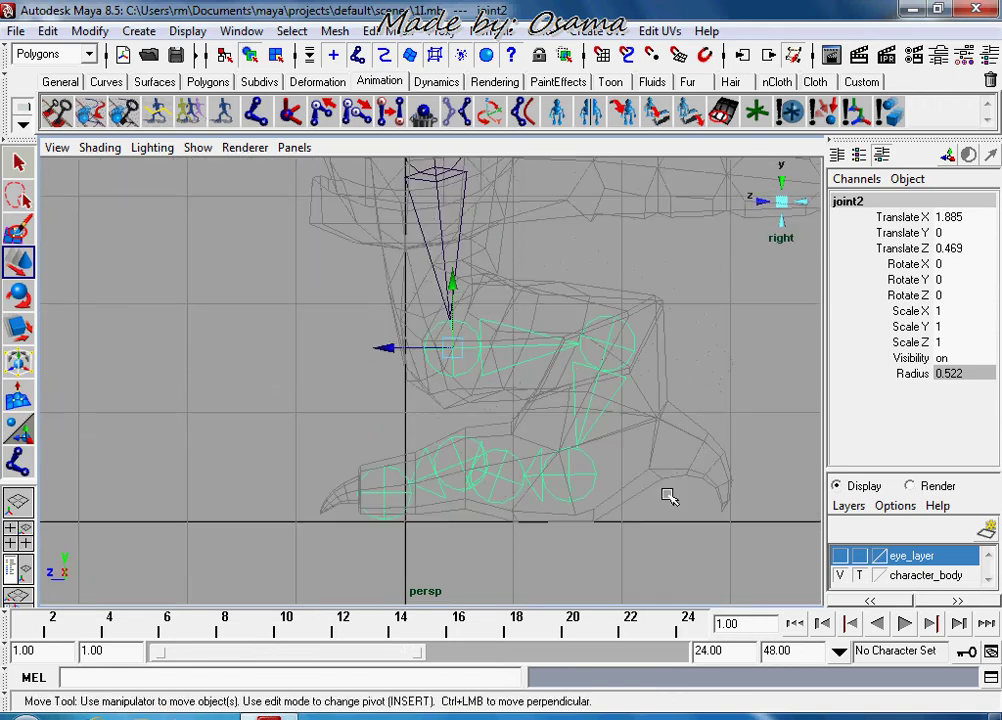
alt+right_drag(498, 346, 586, 396)
Set the first foot joint, joint5, to radius 0.3.
click(517, 441)
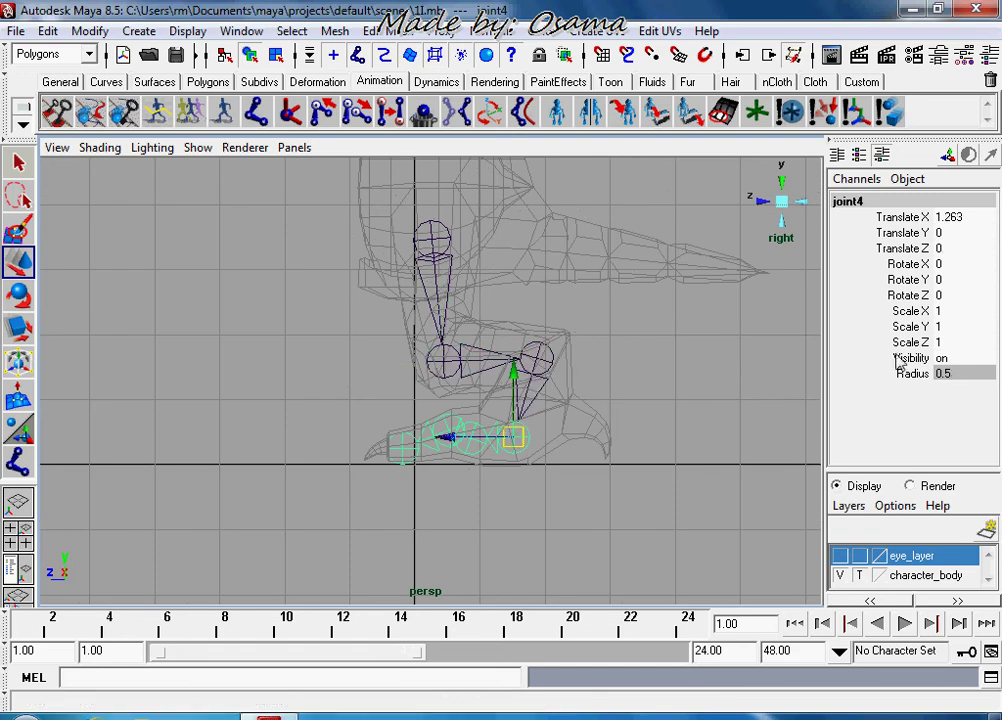
double_click(944, 372)
click(649, 465)
click(470, 438)
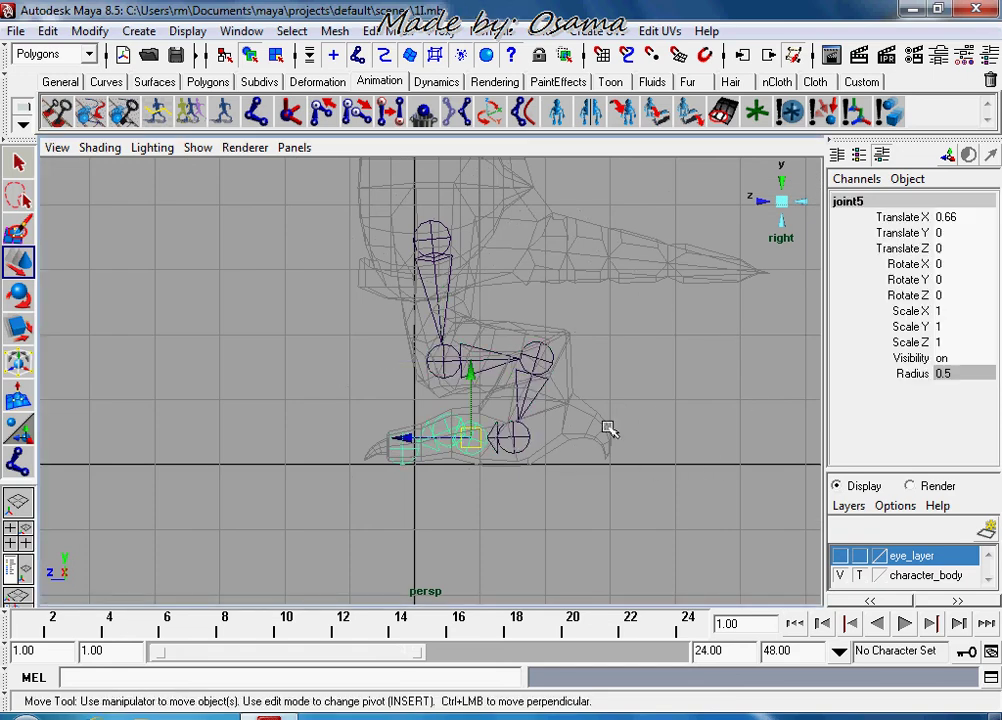
click(926, 378)
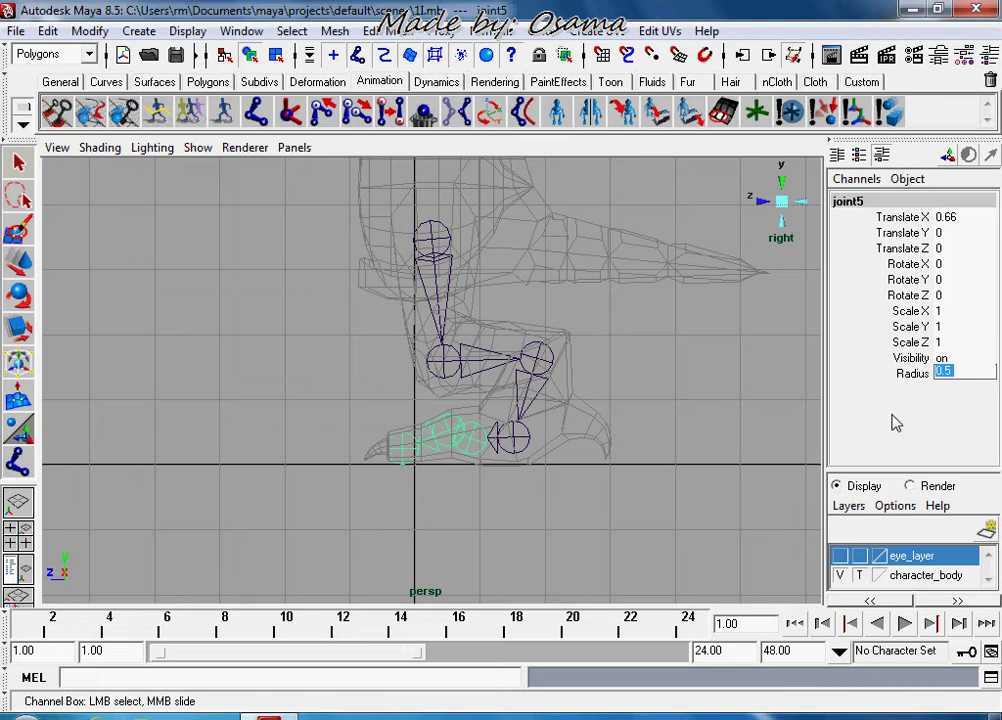
text(.3)
text(0.3)
key(Return)
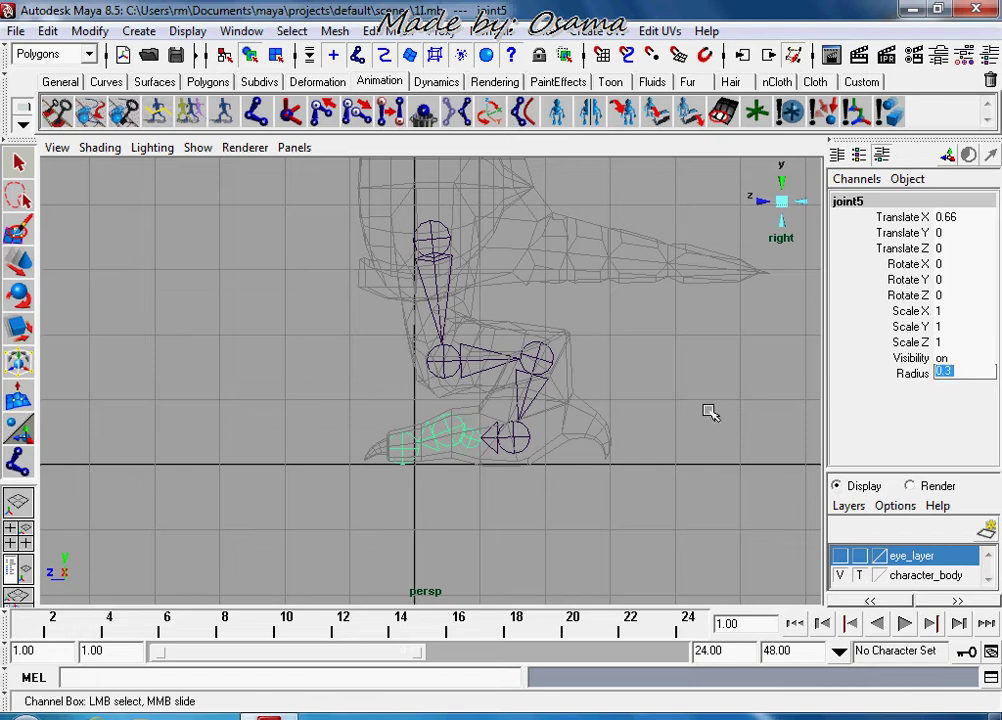
Set joint6's radius to 0.3 and select the toe tip joint.
click(448, 428)
key(w)
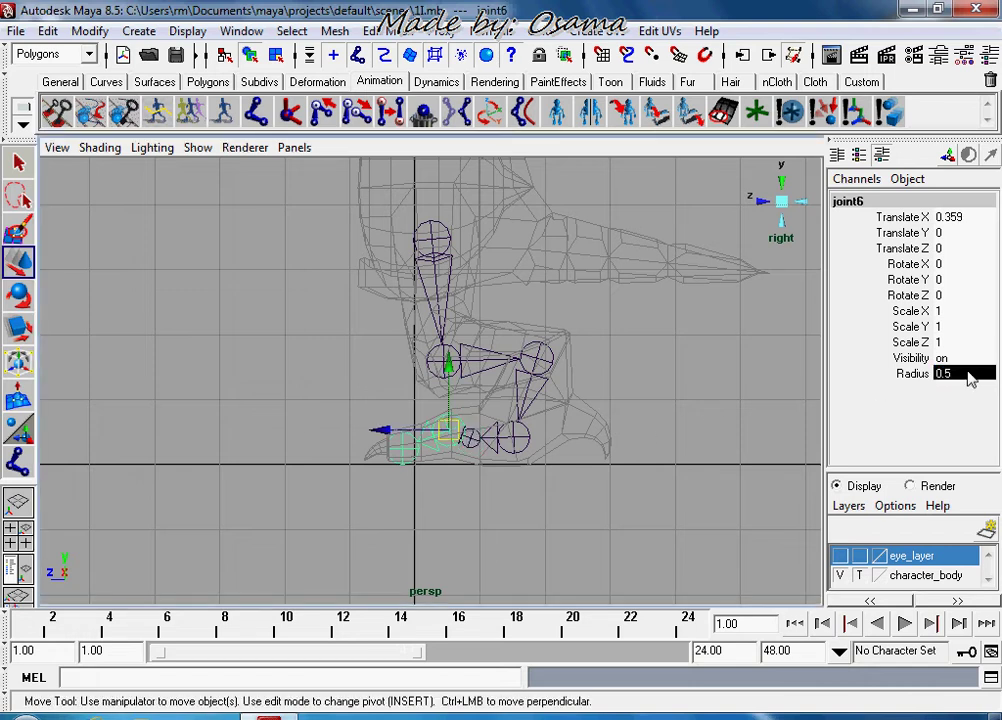
double_click(968, 376)
text(.3)
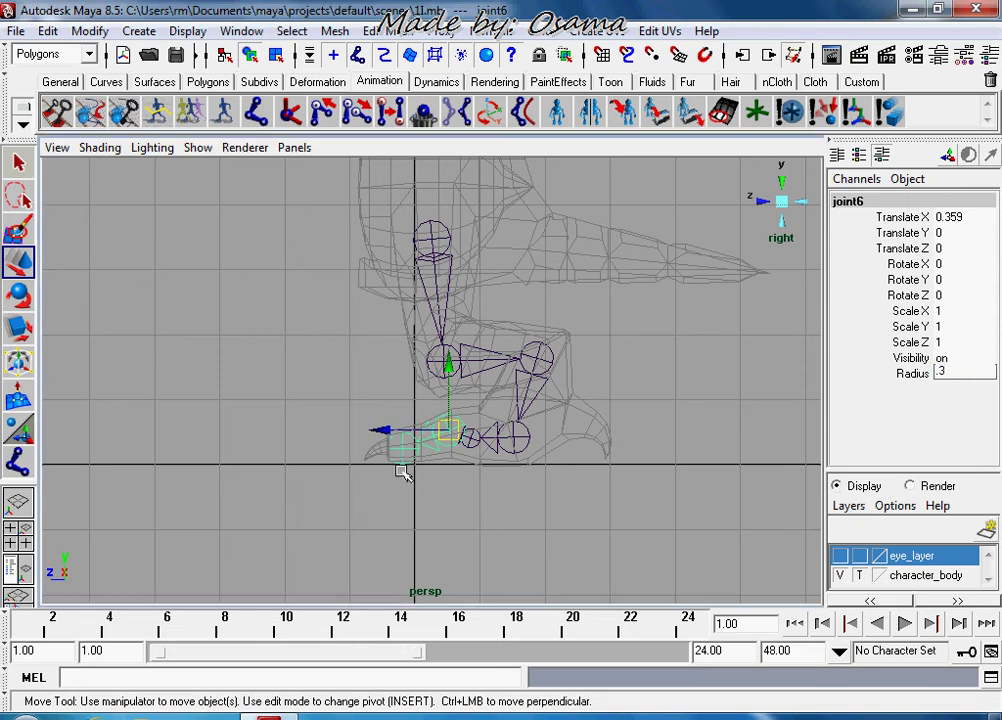
key(Return)
click(402, 448)
Nudge joint6 and toe tip joint7 into place inside the foot, undoing a joint5 shift.
scroll(600, 392, up, 2)
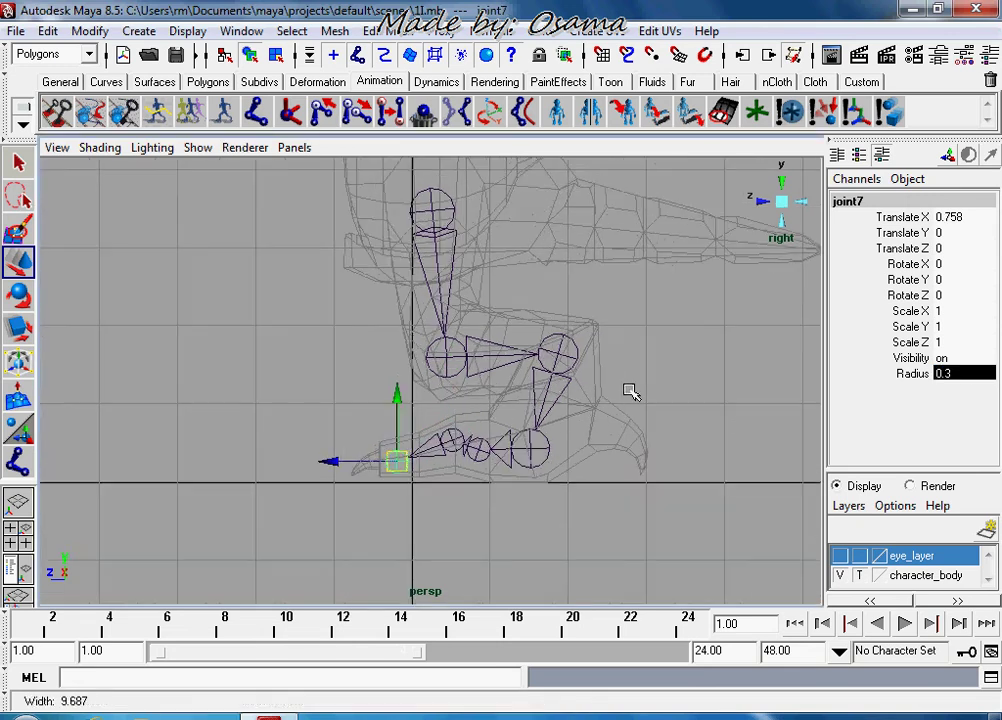
scroll(626, 391, up, 2)
scroll(600, 450, up, 1)
click(455, 403)
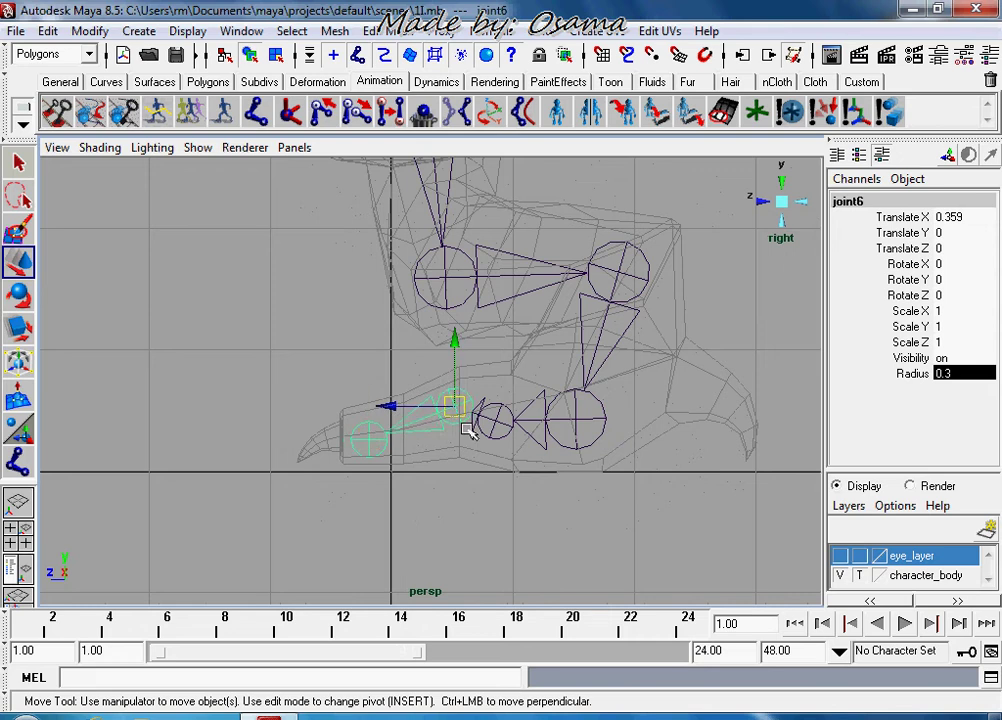
drag(458, 412, 458, 407)
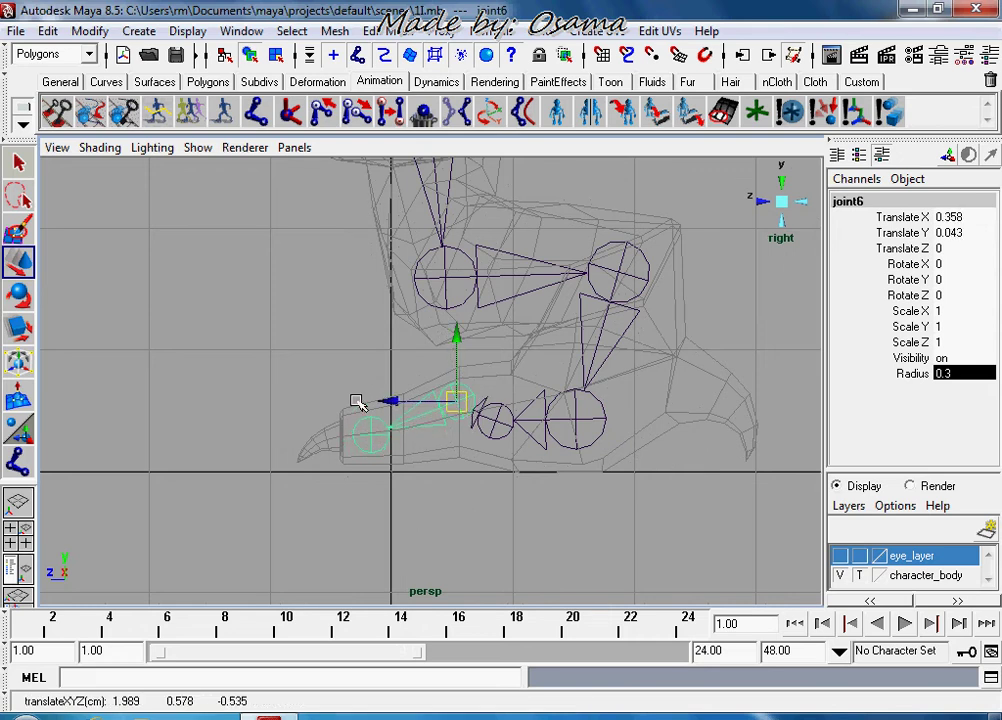
click(360, 435)
drag(368, 435, 359, 432)
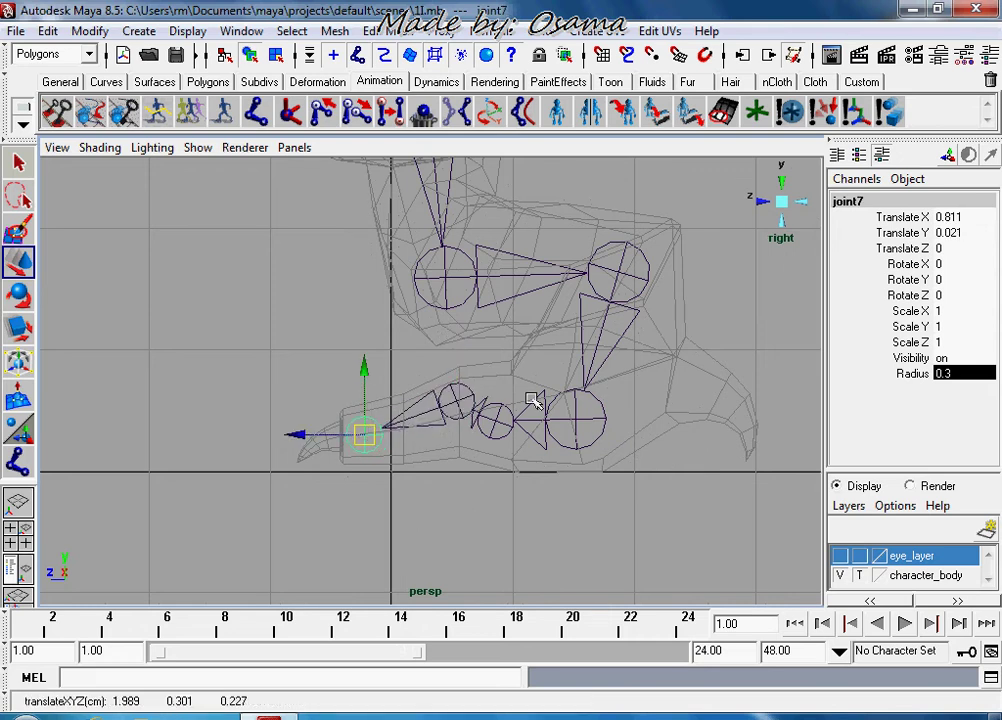
click(500, 419)
mouse_move(505, 416)
mouse_down()
mouse_move(517, 414)
mouse_move(403, 402)
mouse_move(370, 425)
mouse_up()
key(ctrl+z)
click(476, 406)
click(371, 433)
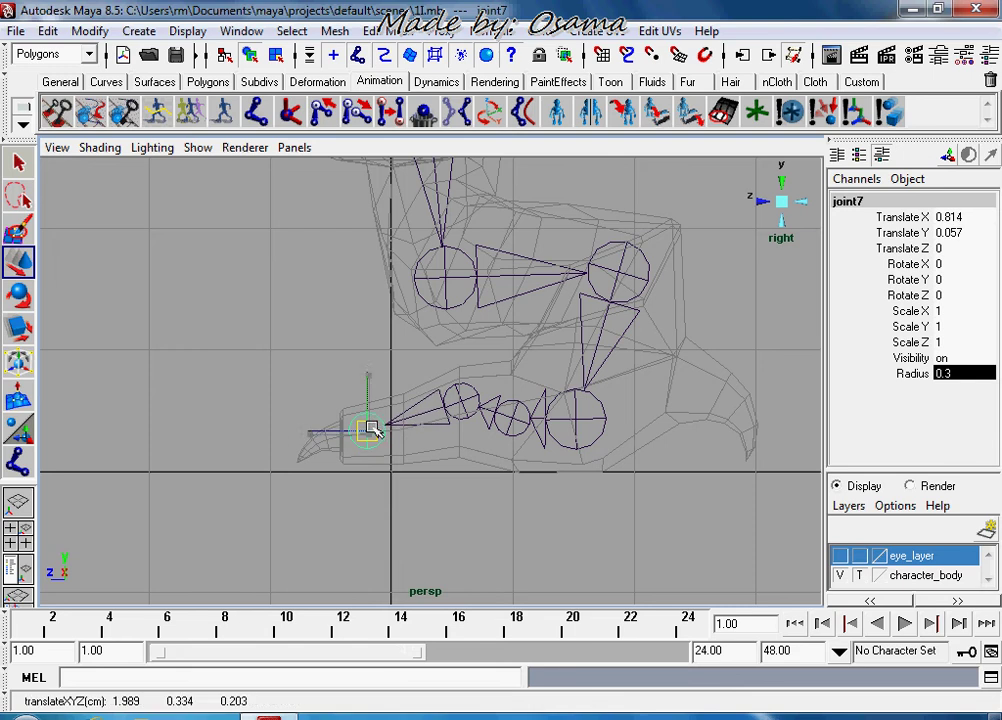
Orbit around the leg chain, then return to the front view.
click(782, 204)
alt+right_drag(638, 302, 604, 396)
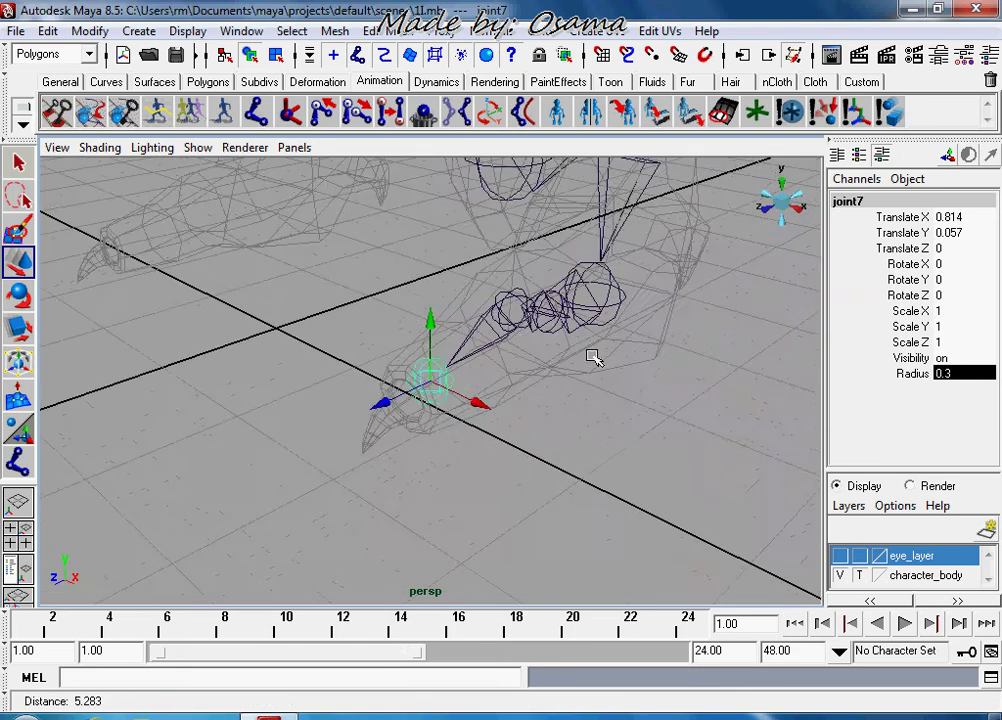
alt+middle_drag(604, 396, 643, 361)
alt+drag(643, 361, 682, 331)
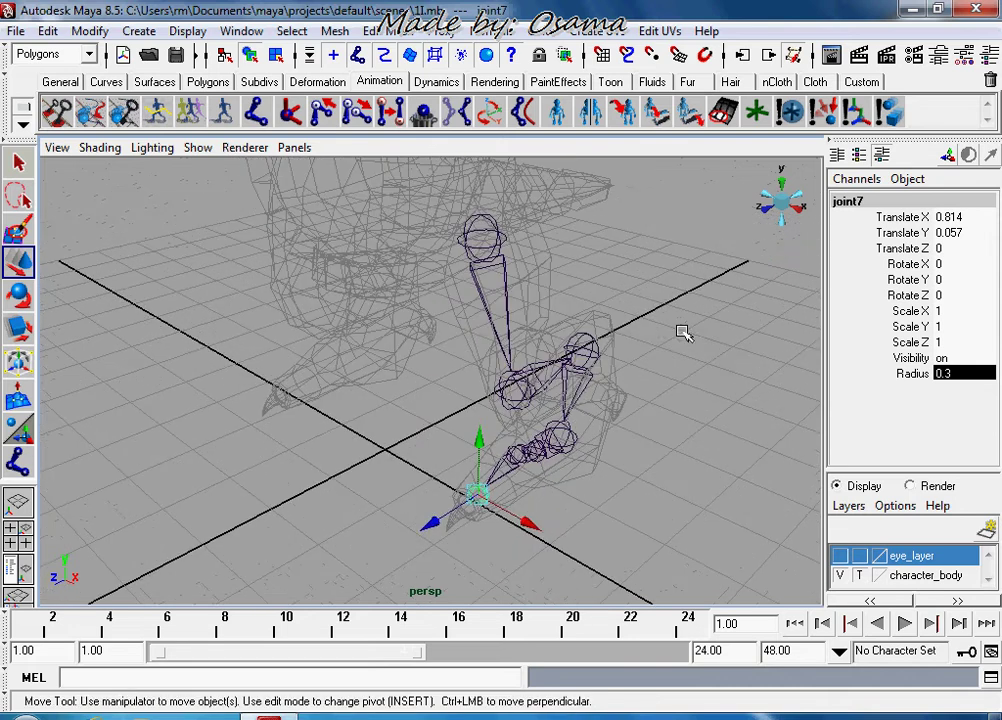
click(760, 207)
scroll(375, 272, down, 5)
Place a new joint, joint8, at the body's centre with radius 1.
click(391, 297)
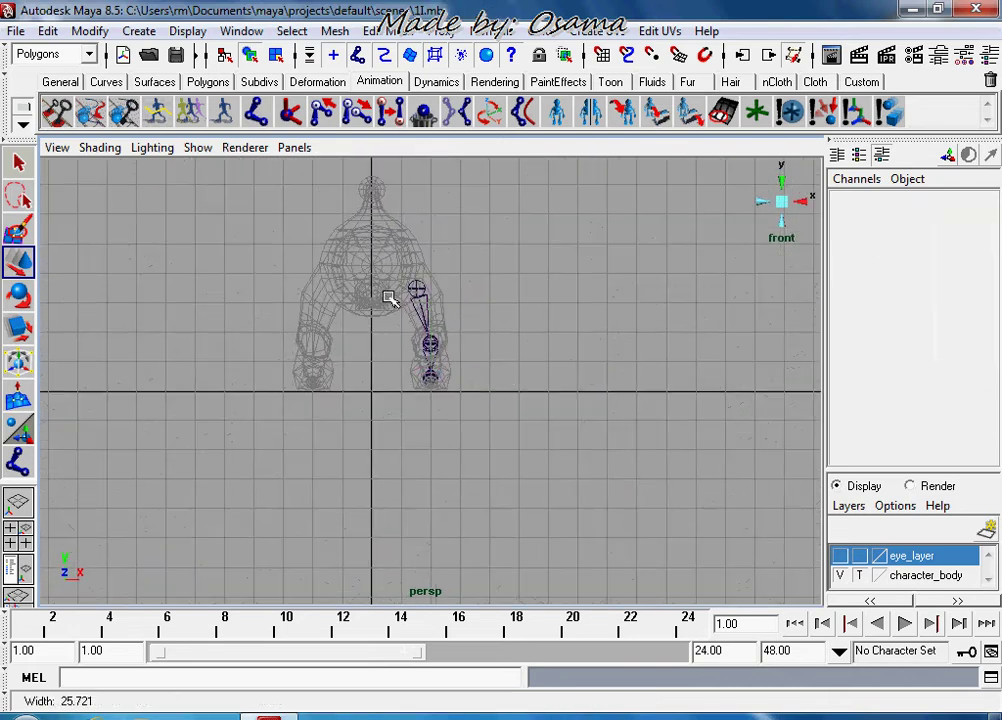
scroll(391, 297, up, 3)
alt+middle_drag(391, 297, 543, 503)
click(17, 461)
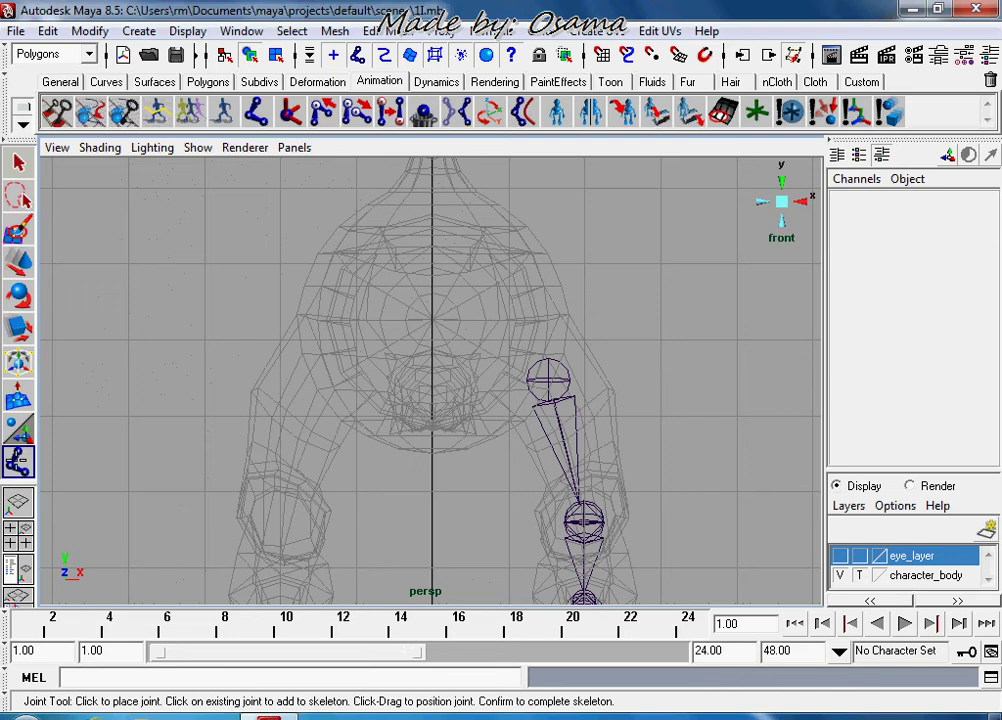
drag(420, 342, 431, 347)
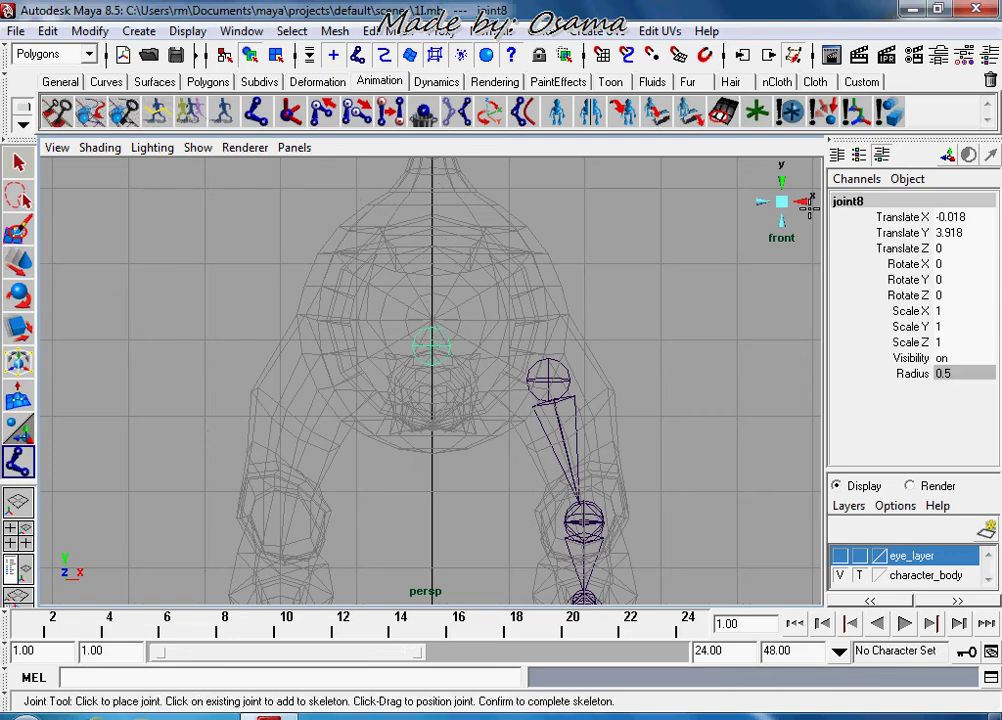
double_click(963, 372)
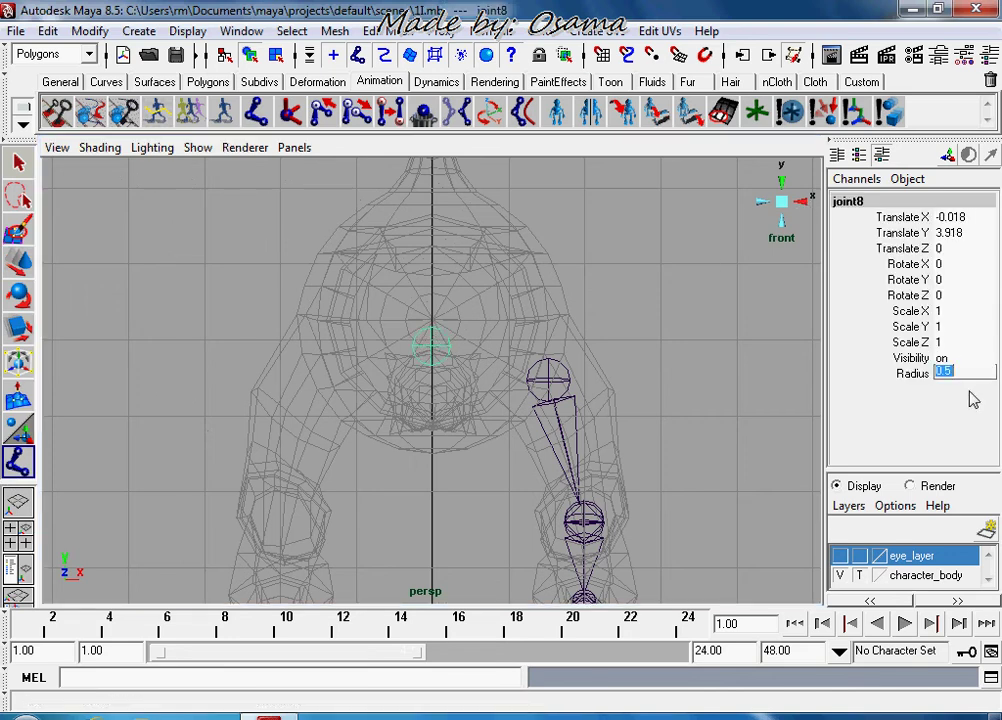
text(1)
key(Return)
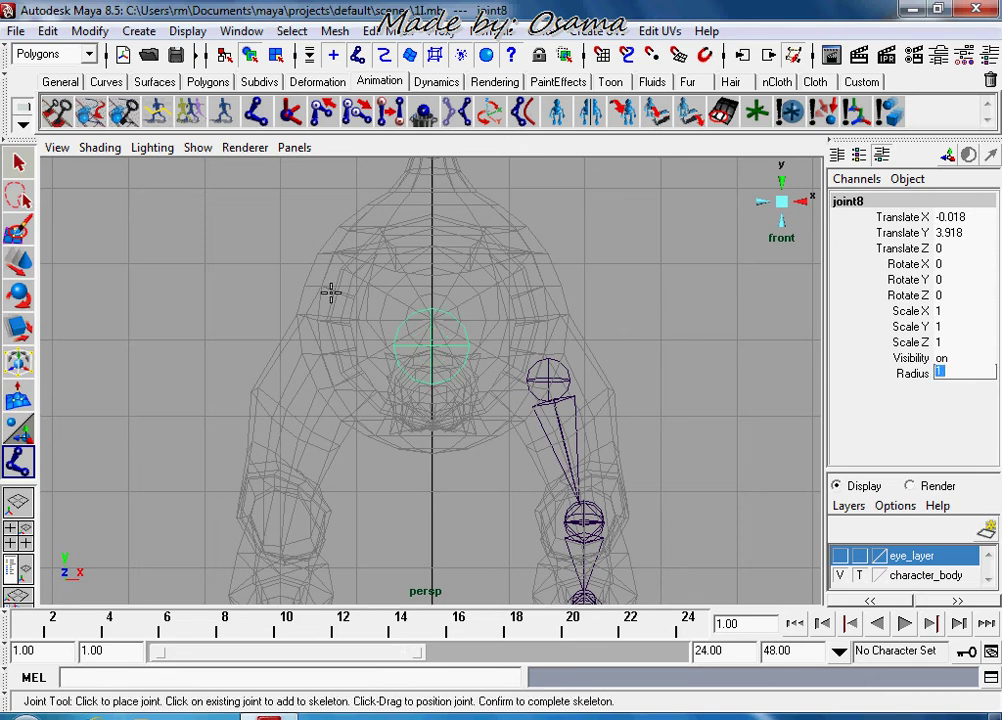
Raise joint8 higher inside the body in the right side view.
click(18, 262)
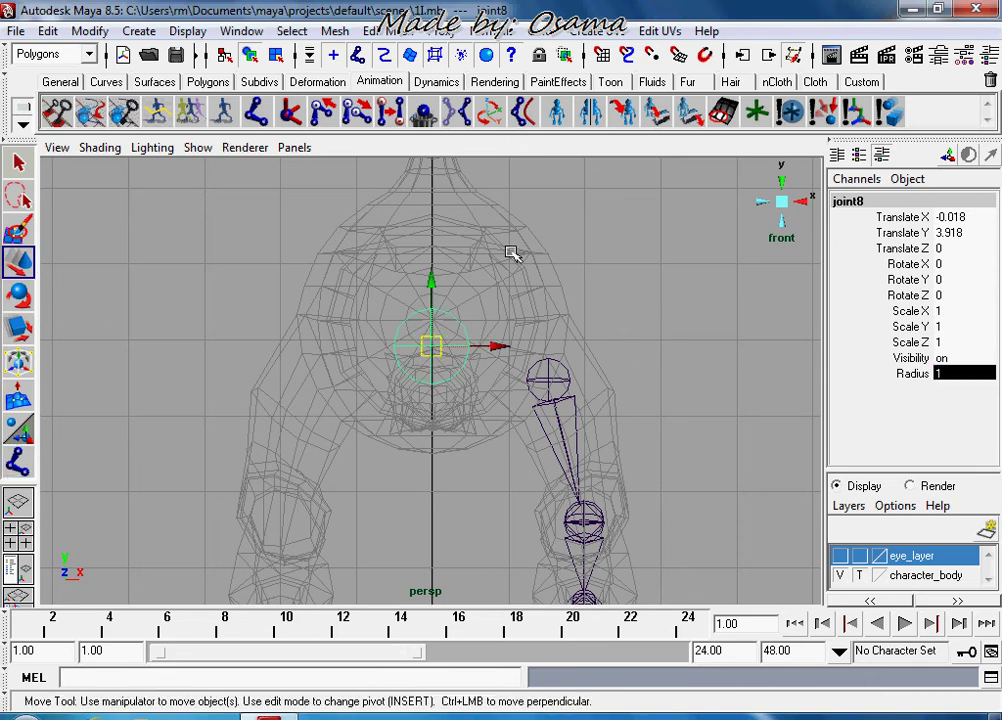
click(800, 205)
scroll(450, 393, up, 2)
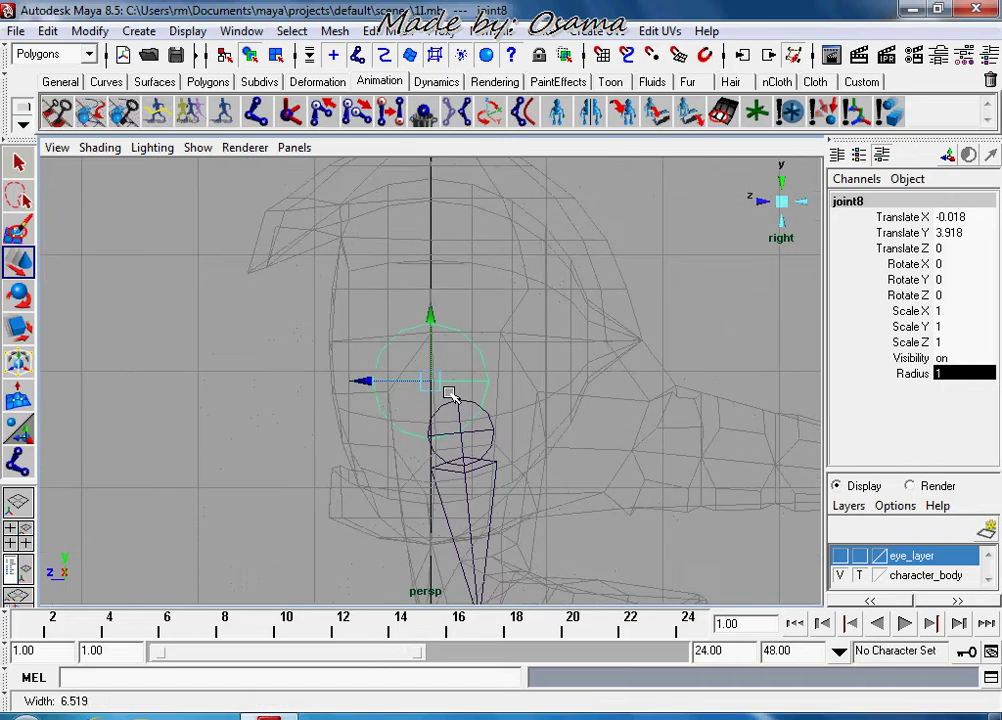
scroll(449, 393, up, 2)
mouse_move(432, 383)
mouse_down()
mouse_move(454, 347)
mouse_move(487, 343)
mouse_up()
Set joint8's Translate Z and Translate X to 0.
click(962, 248)
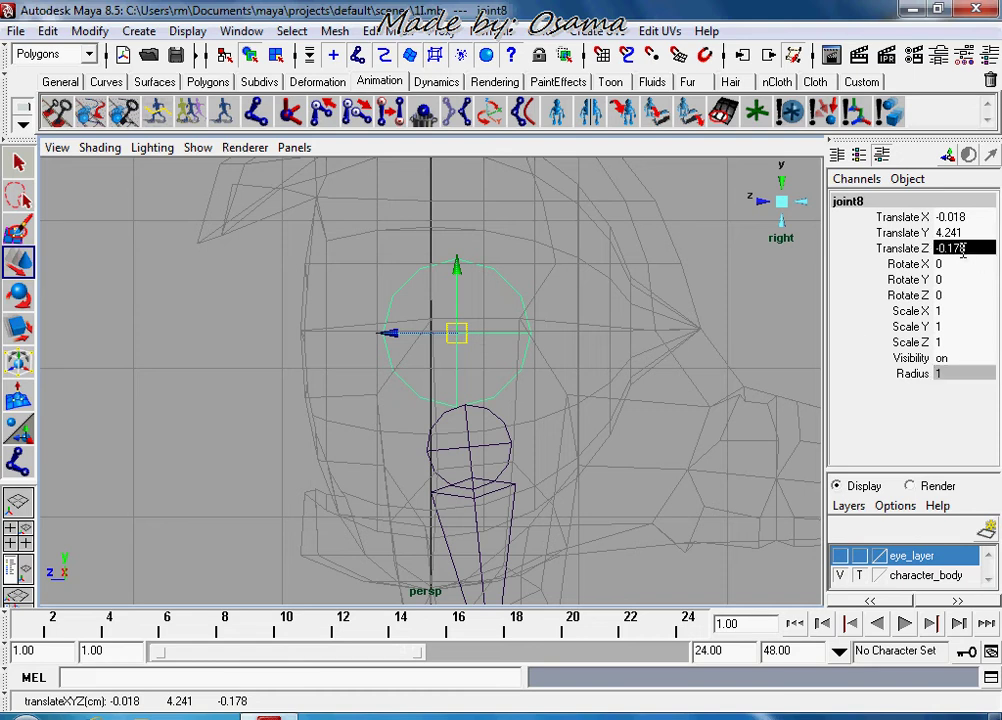
text(0)
key(Return)
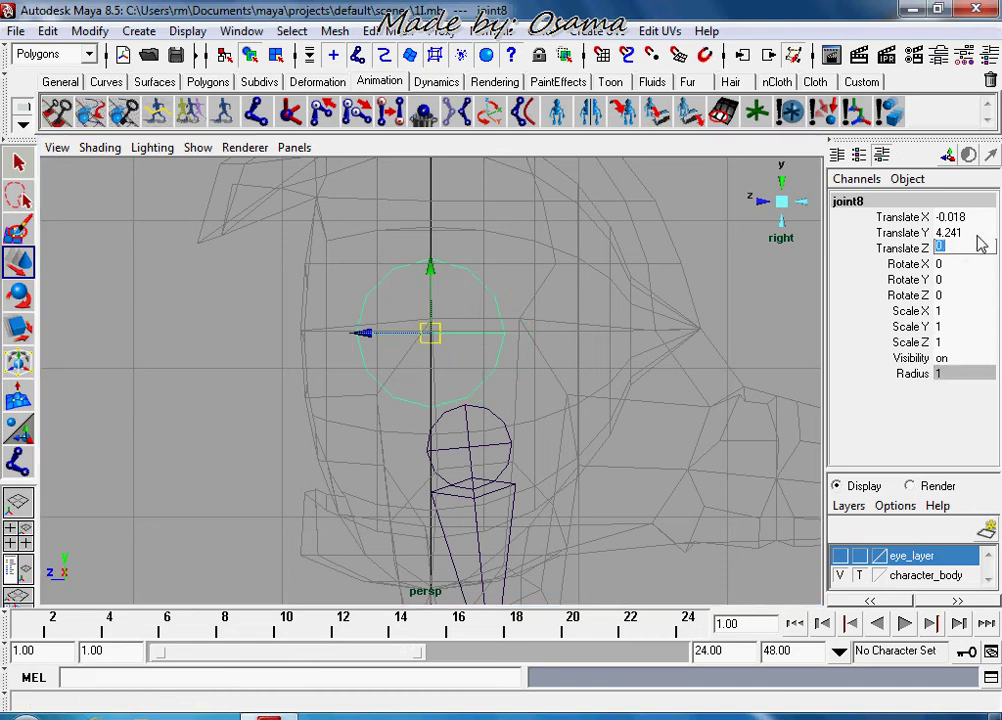
click(973, 218)
text(0)
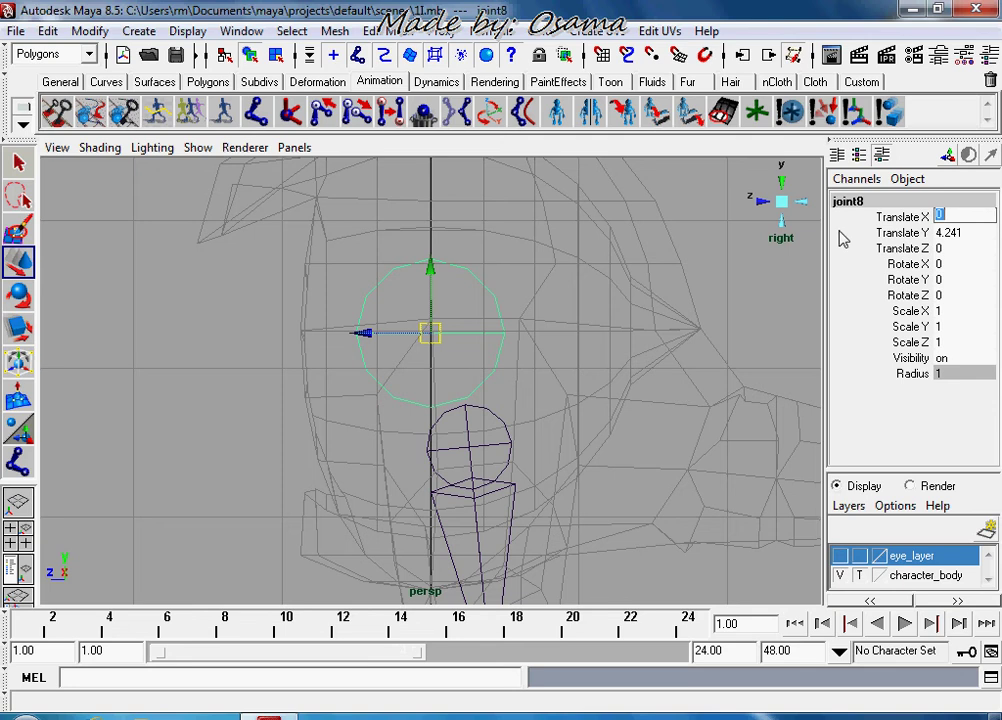
key(Return)
Orbit and zoom to inspect joint8, then return to the right side view.
alt+right_drag(640, 380, 600, 380)
alt+drag(600, 380, 548, 425)
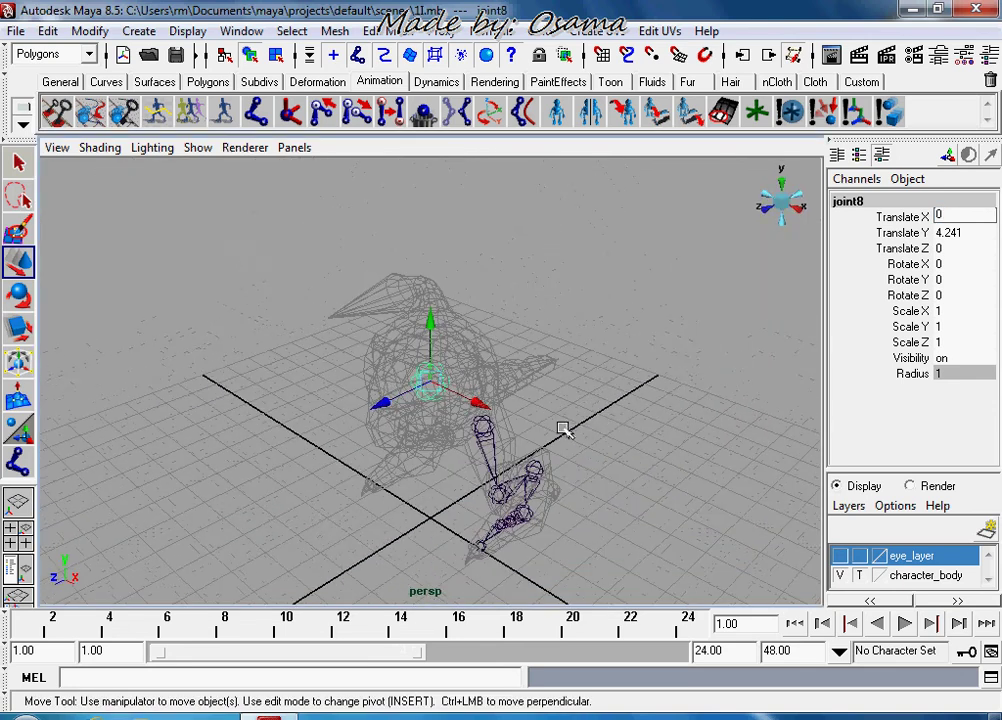
alt+right_drag(529, 399, 557, 367)
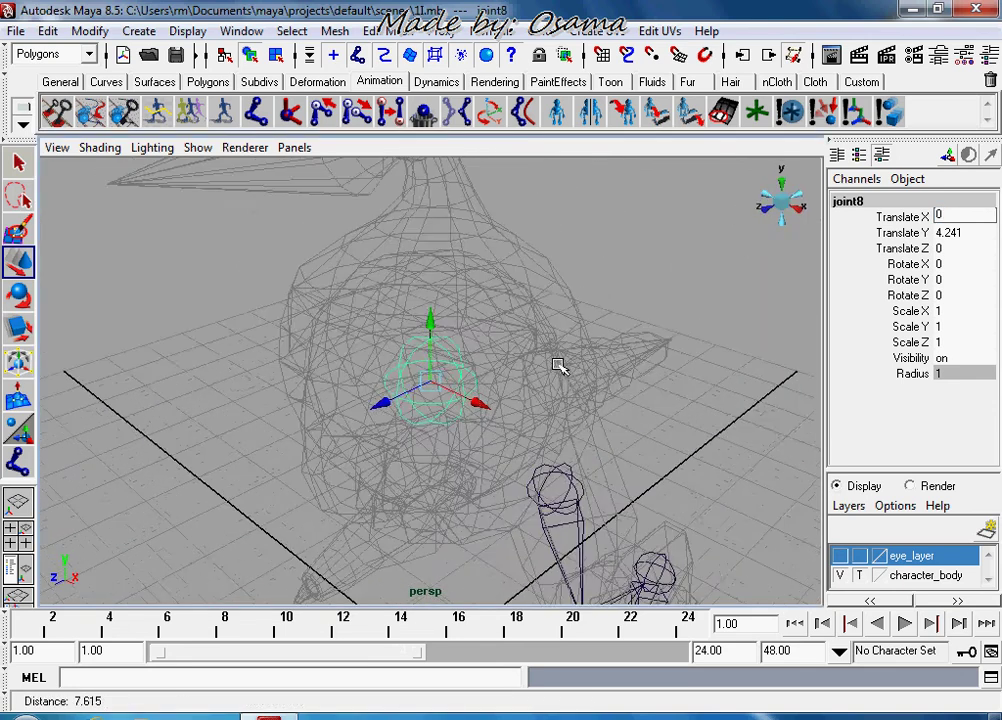
click(801, 206)
alt+right_drag(751, 393, 698, 420)
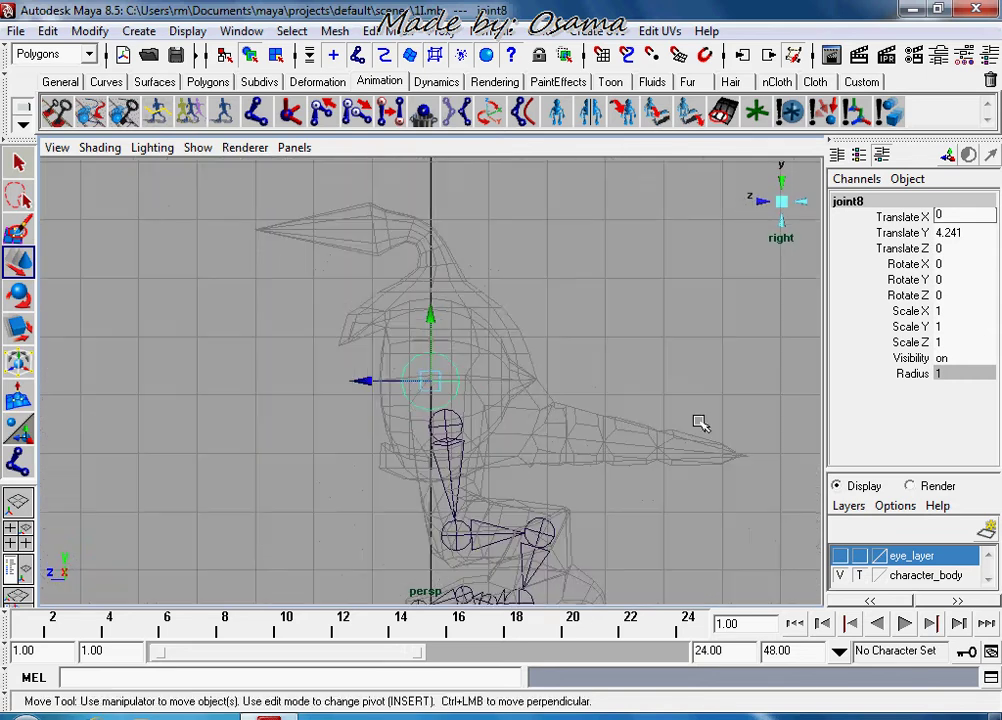
click(640, 470)
mouse_move(640, 470)
alt+middle_down()
mouse_move(459, 374)
mouse_move(437, 381)
alt+middle_up()
Place a five-joint chain, joint9 to joint13, from the tail's base to its tip in right view.
click(18, 462)
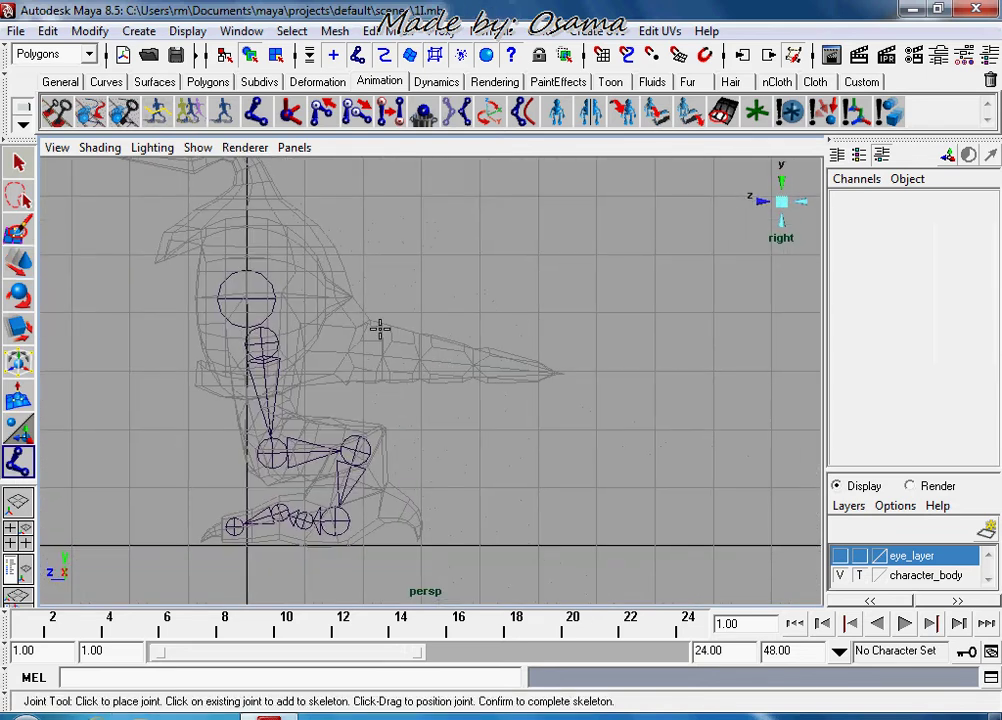
scroll(380, 329, up, 3)
scroll(380, 329, up, 2)
drag(230, 303, 230, 306)
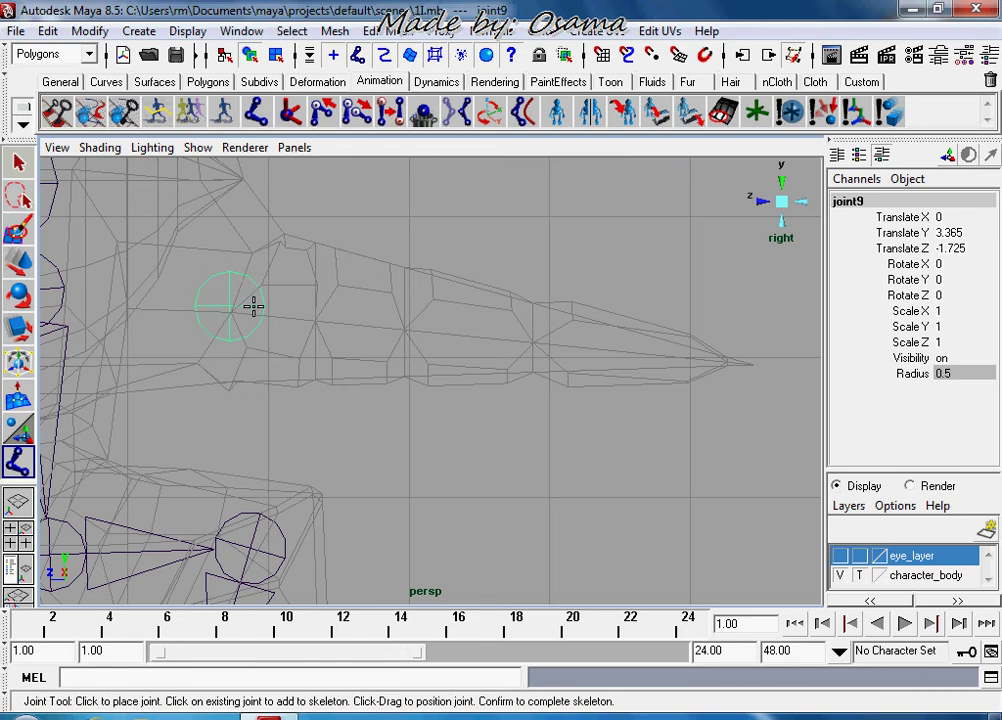
click(323, 322)
click(404, 319)
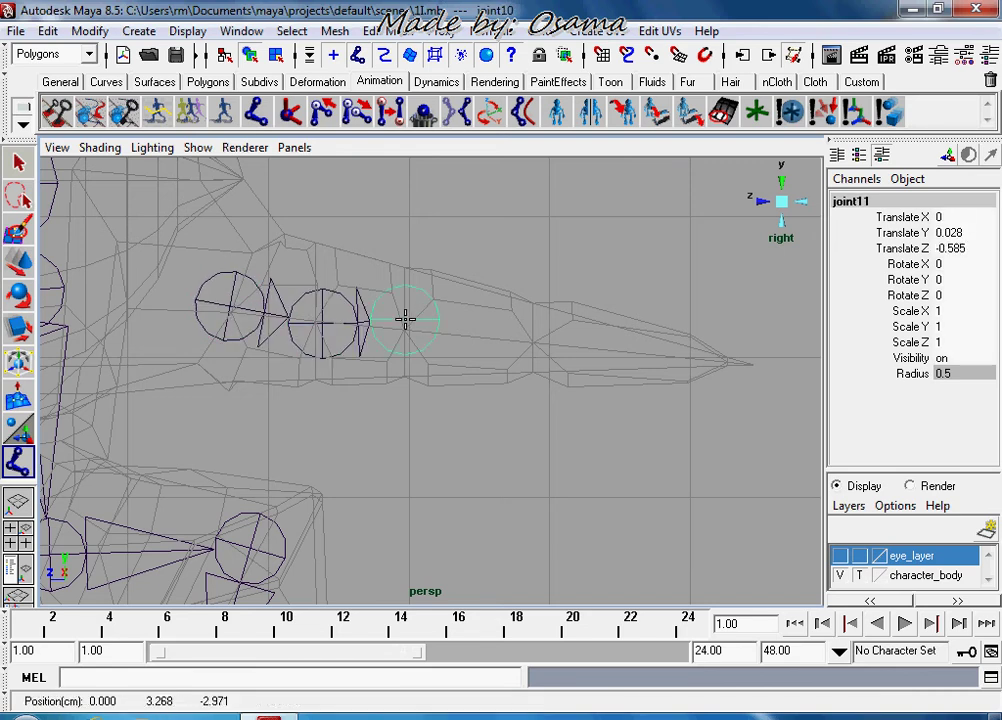
click(533, 335)
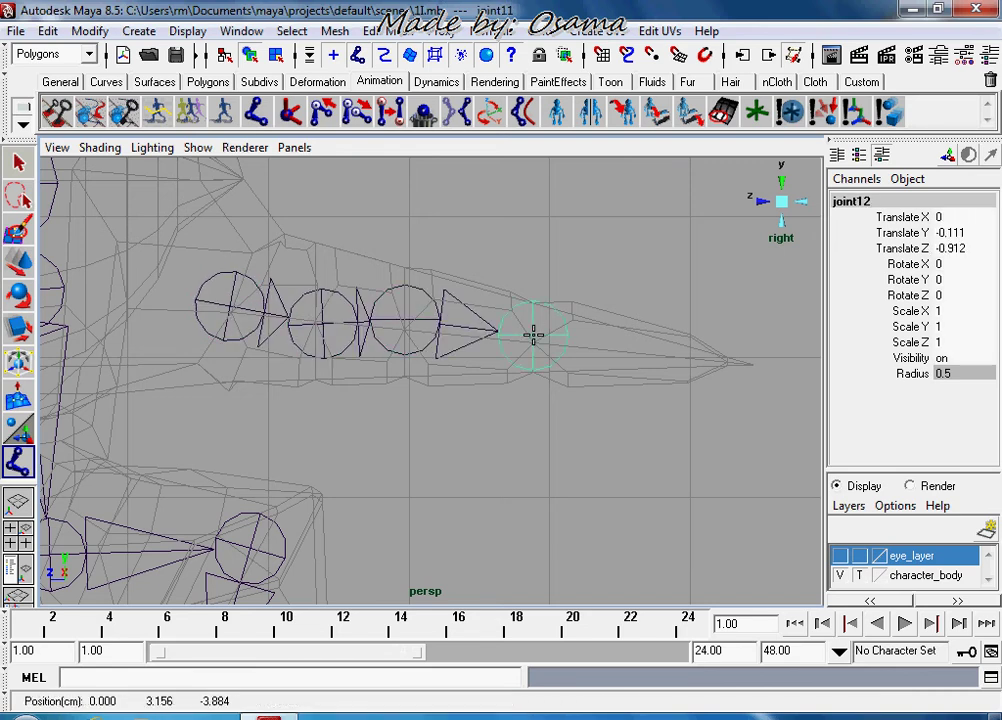
click(734, 361)
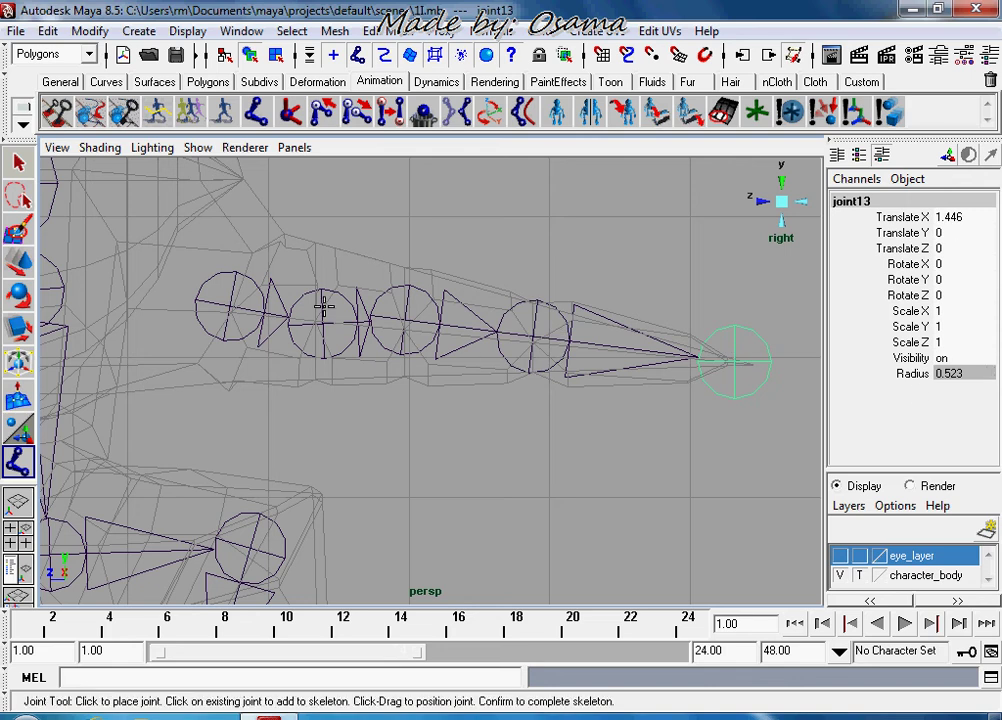
key(Return)
Set joint12's radius to 0.3 in the Channel Box.
key(w)
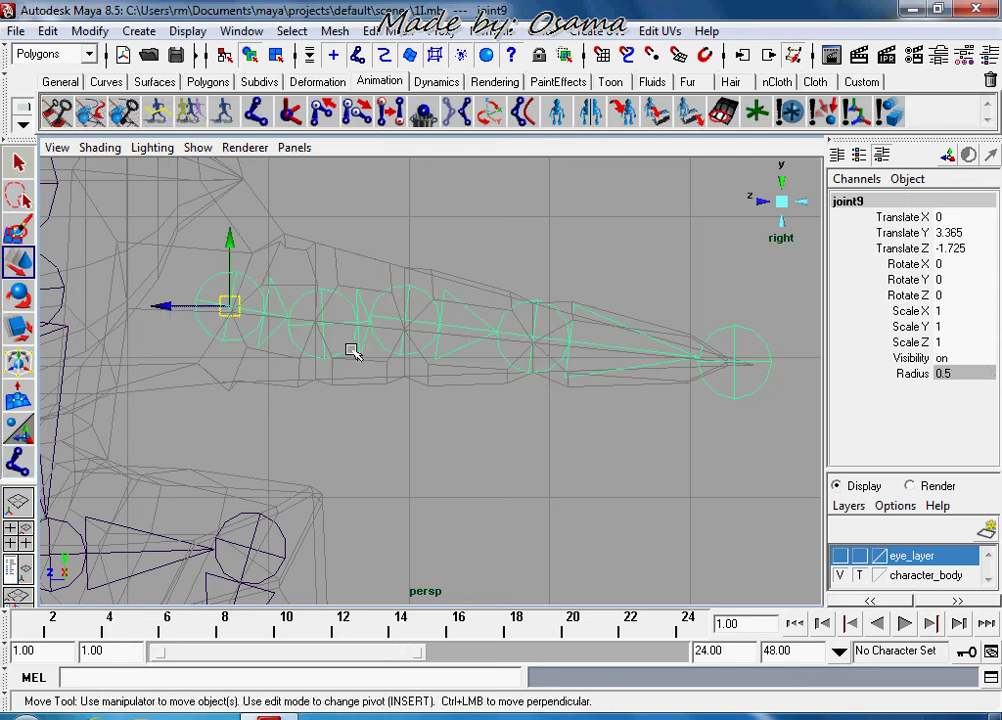
click(765, 364)
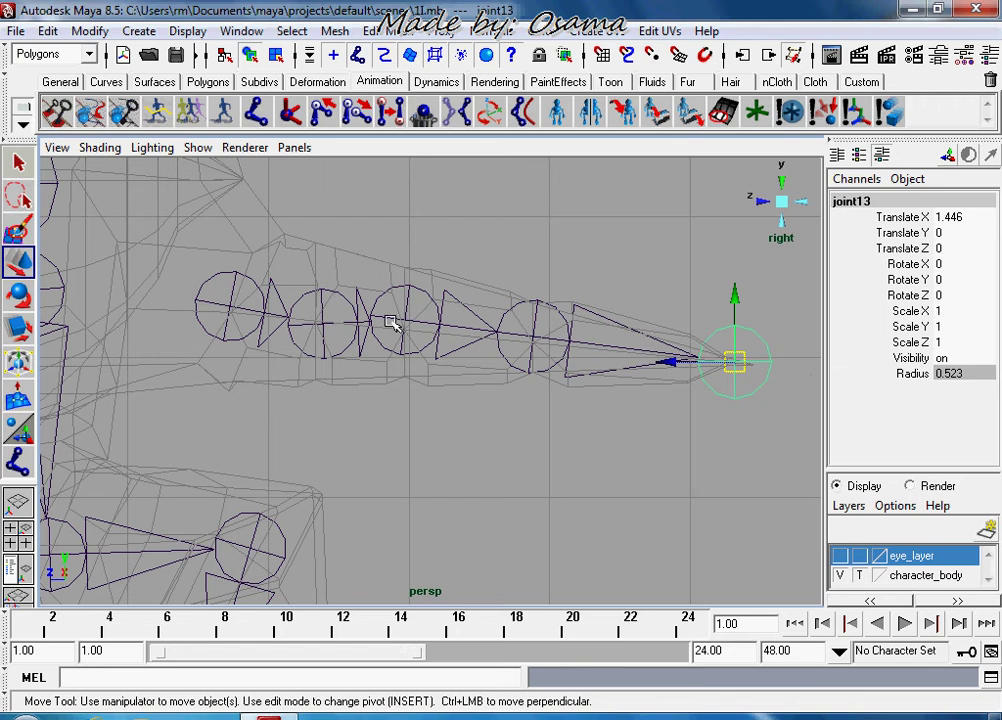
click(531, 302)
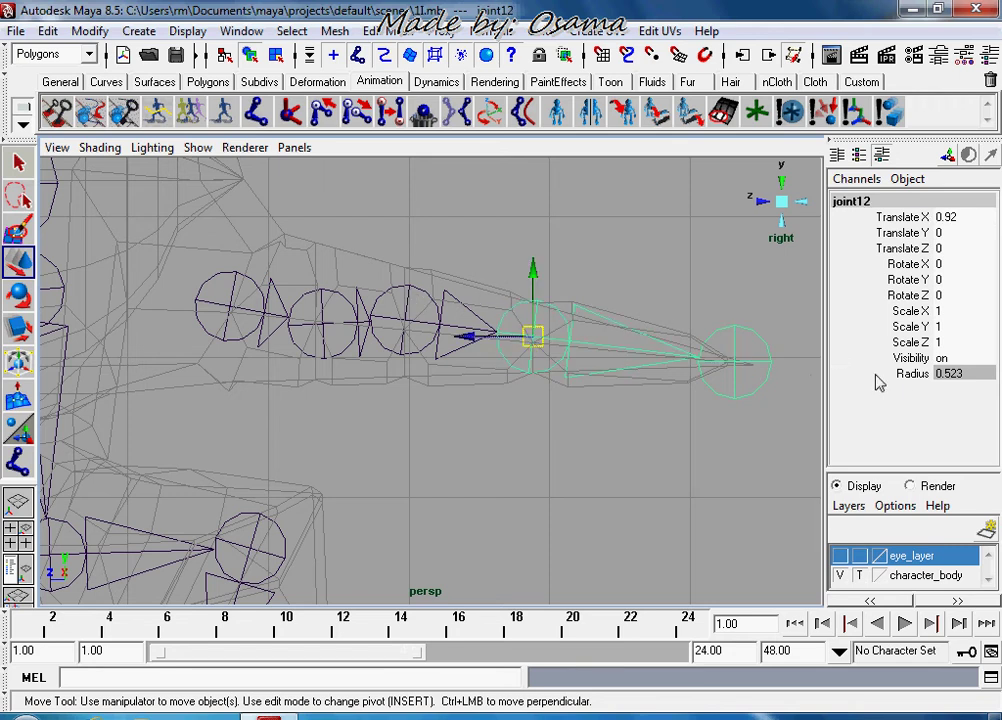
click(975, 374)
text(3)
key(Return)
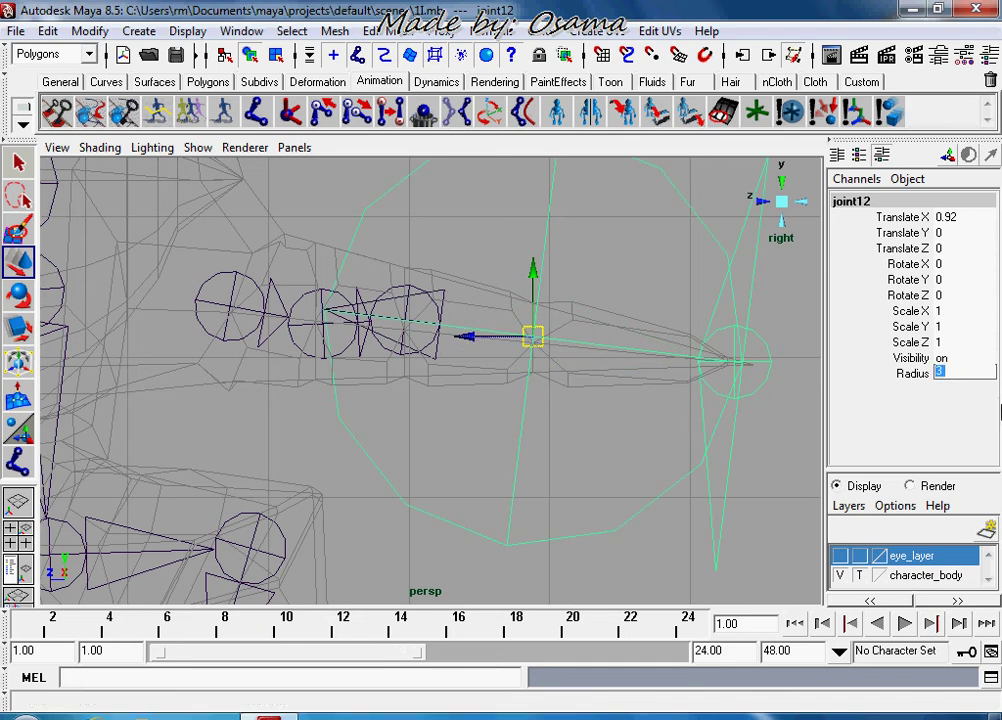
text(0.3)
key(Return)
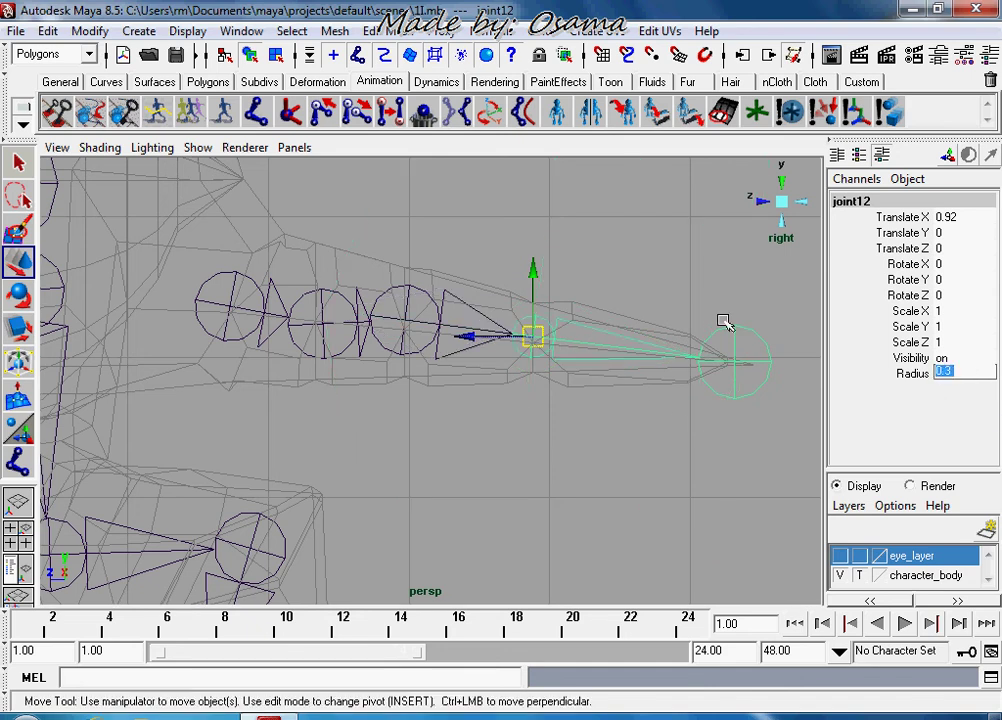
click(725, 328)
Shrink joint13's radius to 0.1 and nudge the tail tip joint lower.
text(1)
key(Return)
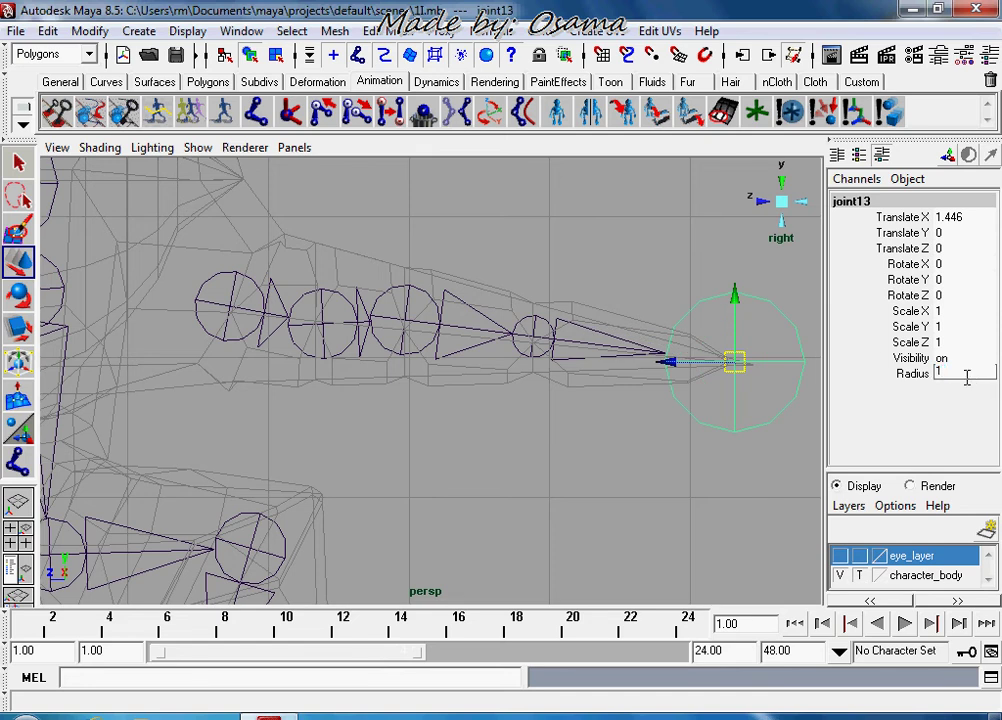
text(0.1)
key(Return)
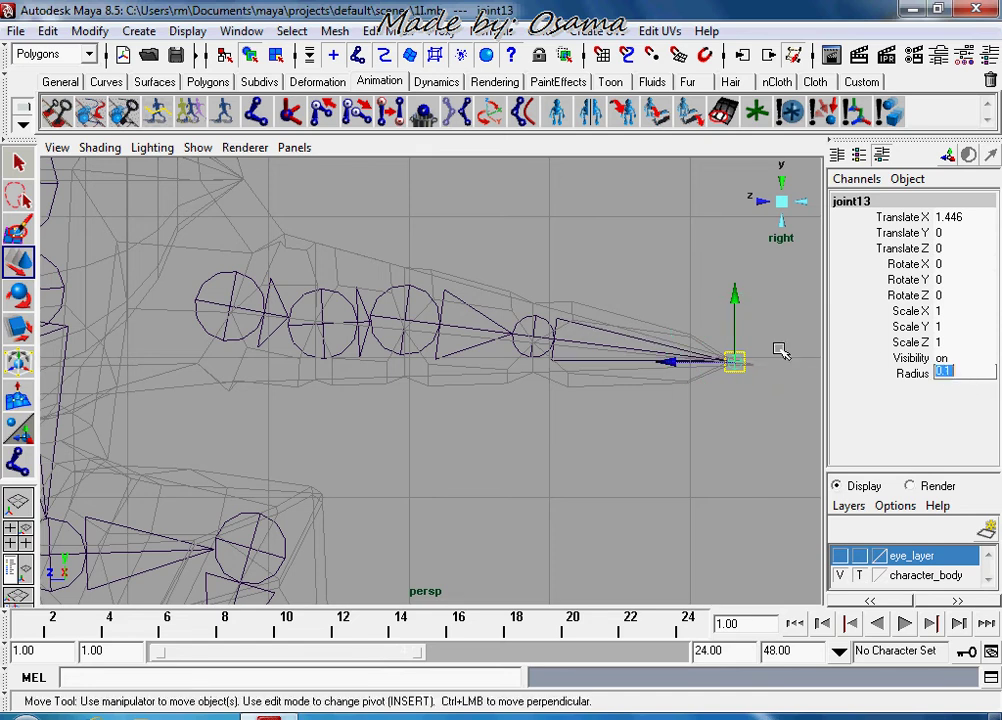
drag(736, 362, 729, 364)
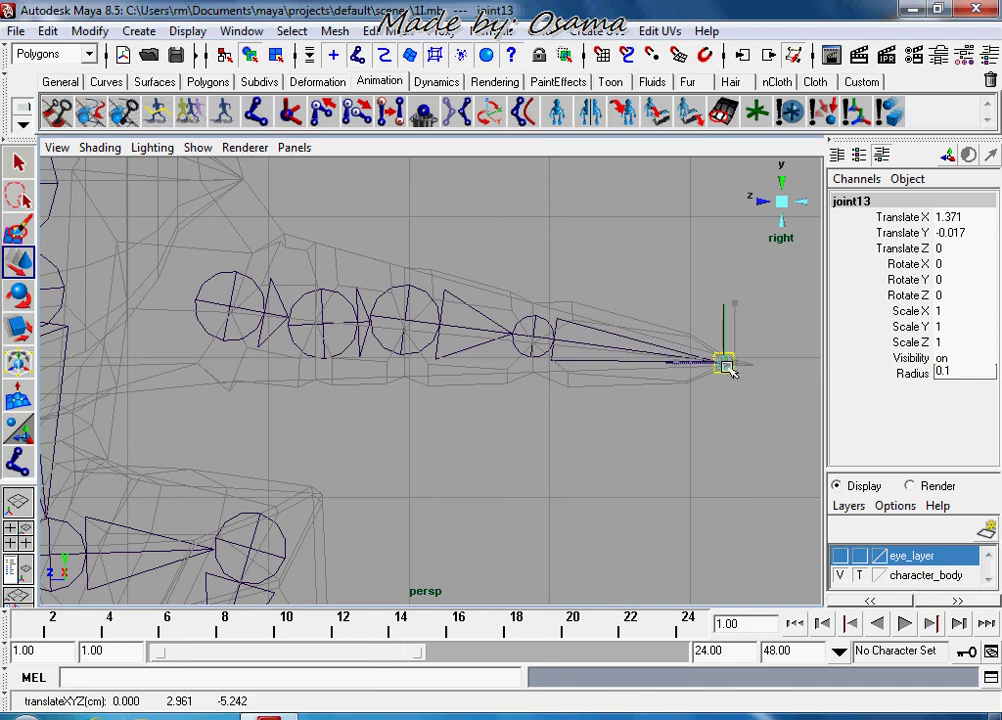
alt+drag(622, 162, 788, 184)
Move the tail chain's tip joint slightly left in the right side view.
click(788, 184)
mouse_move(512, 438)
alt+right_down()
mouse_move(538, 254)
mouse_move(519, 414)
mouse_move(530, 245)
alt+right_up()
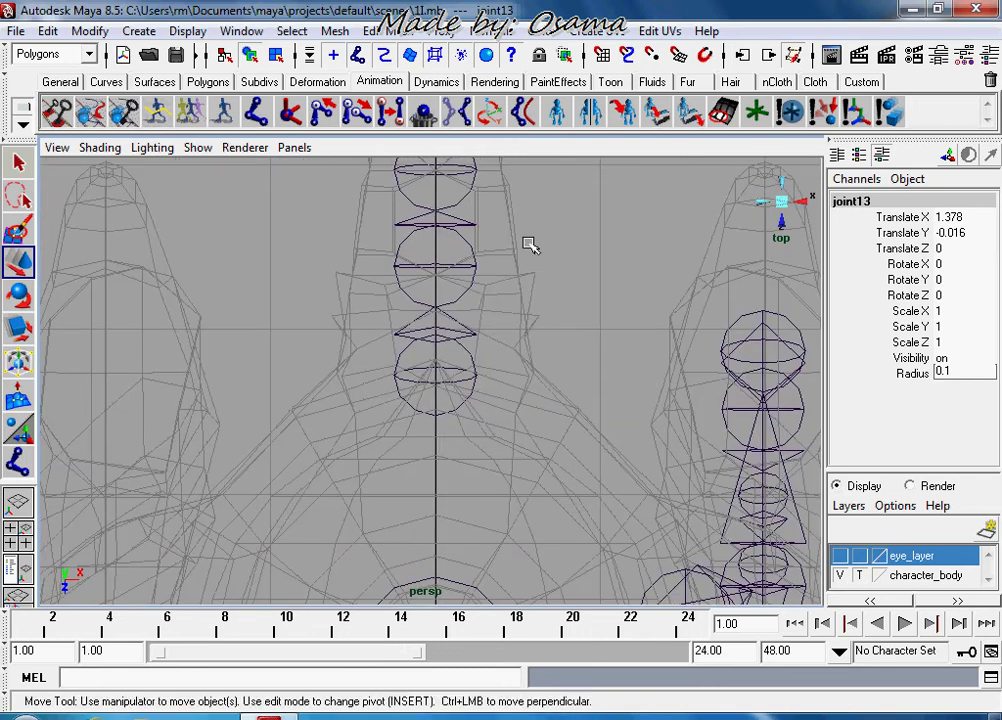
click(802, 200)
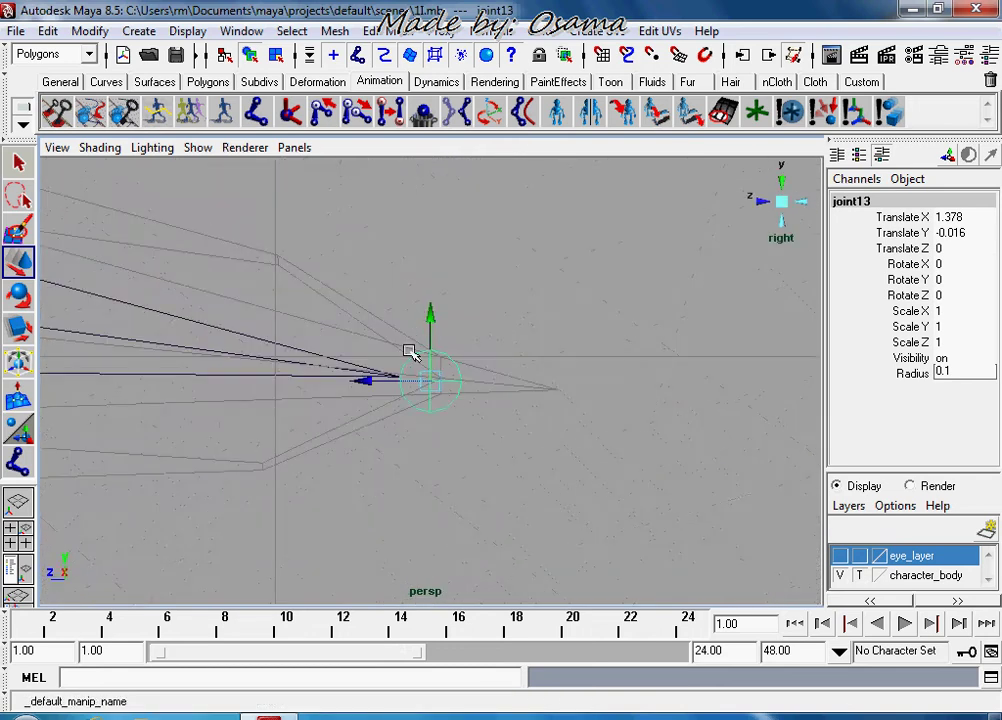
click(398, 323)
scroll(437, 368, up, 5)
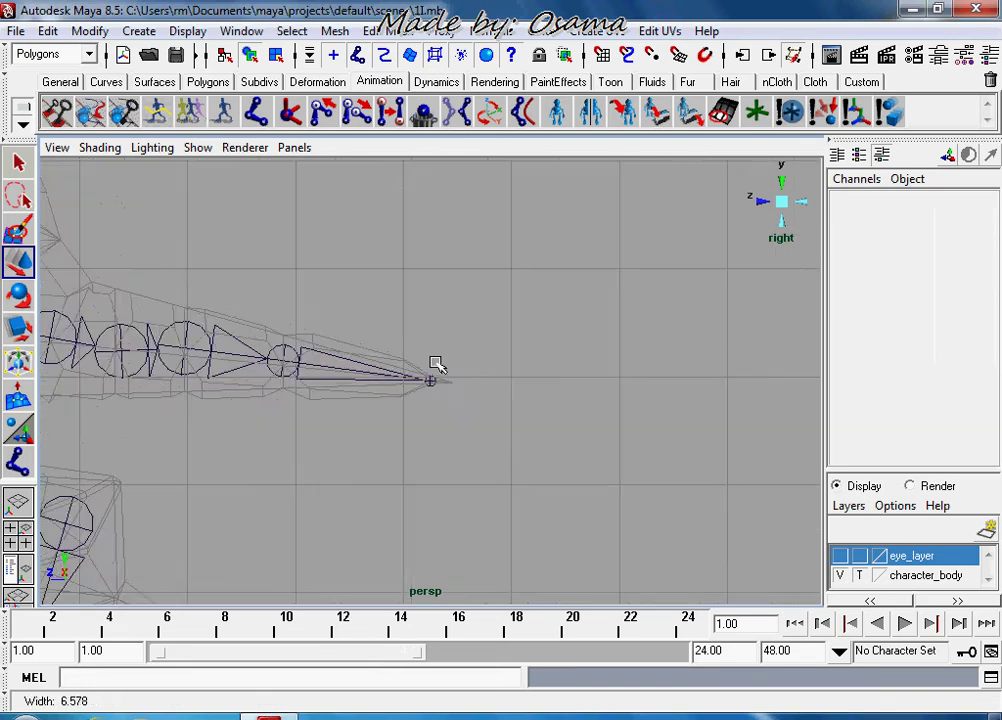
scroll(438, 376, up, 5)
click(418, 388)
mouse_move(418, 388)
mouse_down()
mouse_move(393, 380)
mouse_move(398, 347)
mouse_up()
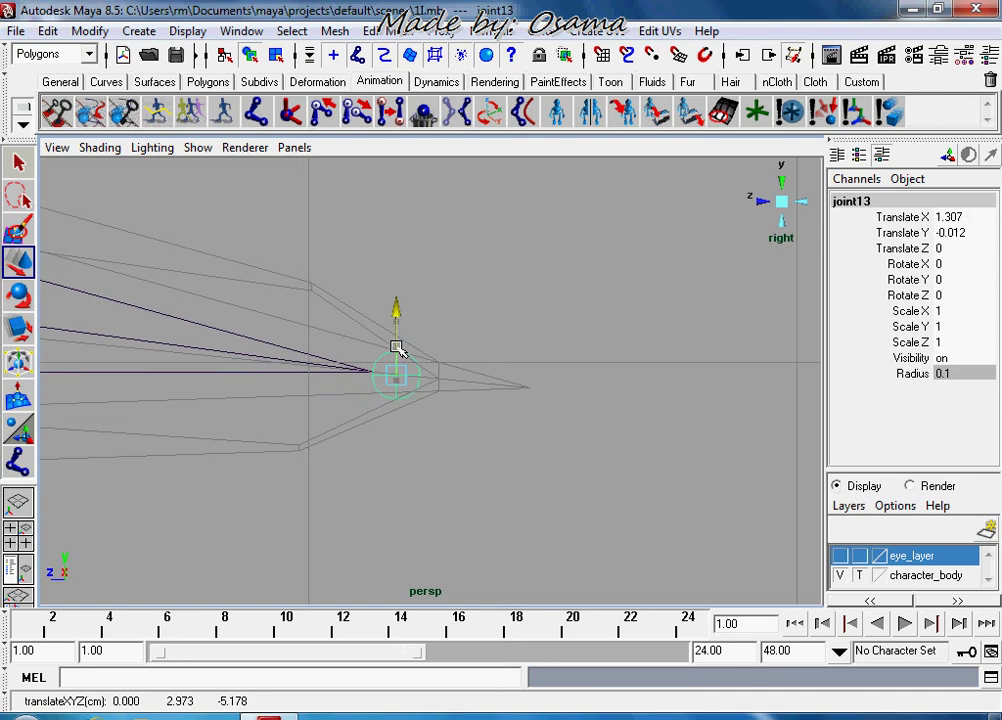
Give joint9 a radius of 0.7 and shift it into place inside the tail.
scroll(347, 374, down, 4)
scroll(320, 396, down, 5)
scroll(266, 405, up, 3)
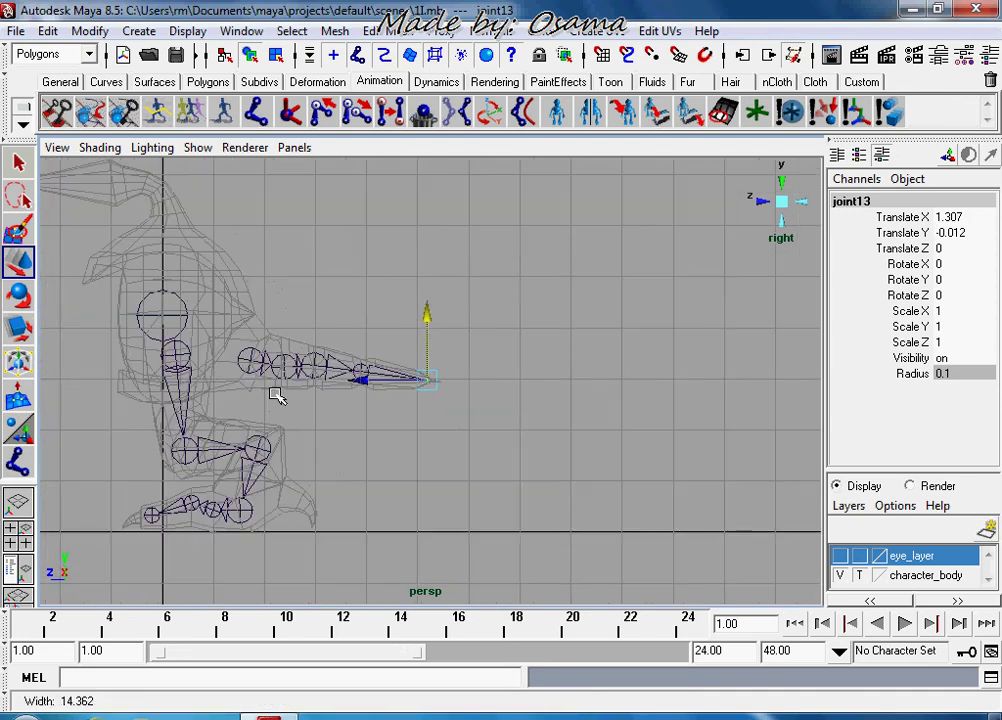
scroll(279, 407, up, 2)
scroll(281, 400, up, 1)
scroll(300, 390, down, 2)
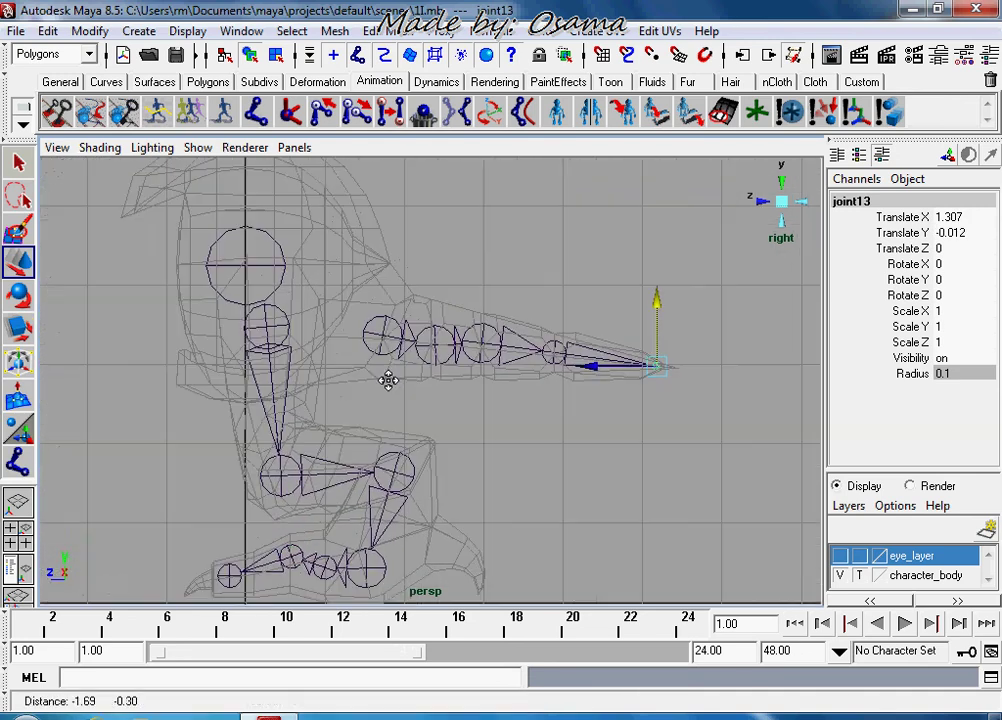
scroll(387, 380, down, 1)
click(393, 332)
click(973, 376)
click(970, 376)
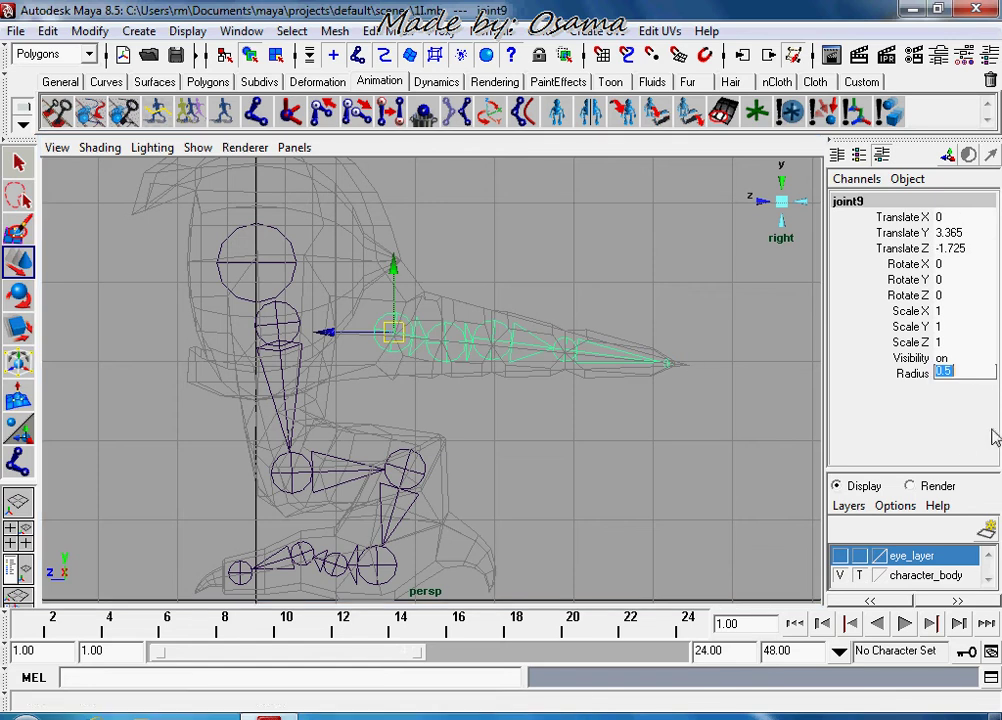
text(0.7)
key(Return)
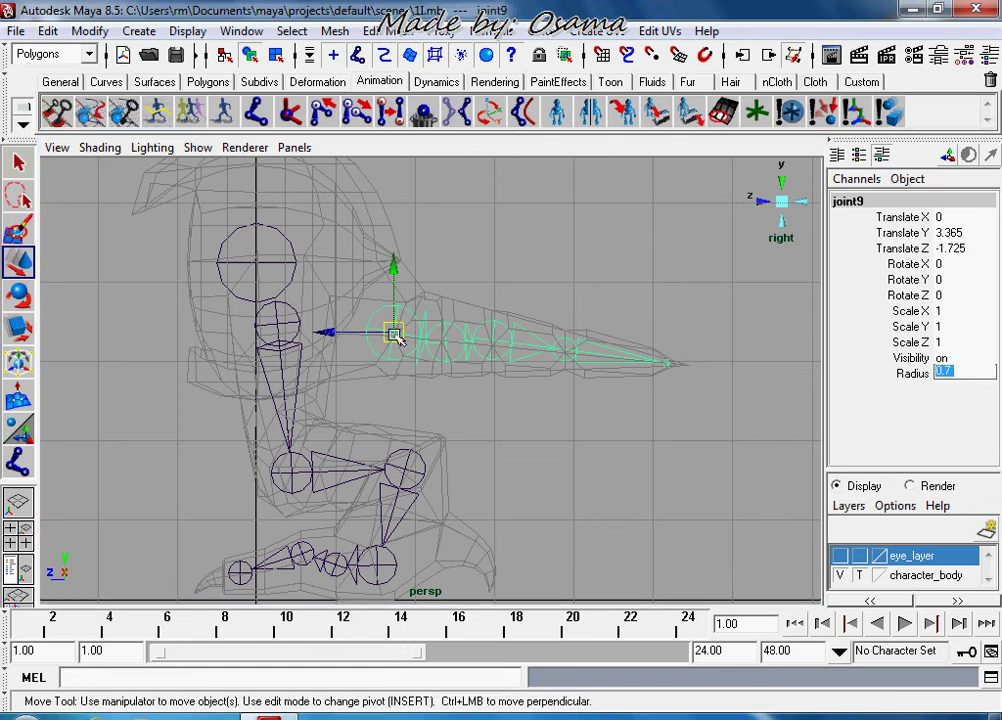
mouse_move(396, 337)
mouse_down()
mouse_move(388, 331)
mouse_move(443, 337)
mouse_up()
Reposition joint10 and joint11 inside the tail, to Translate X 0.811 and 0.607.
click(433, 331)
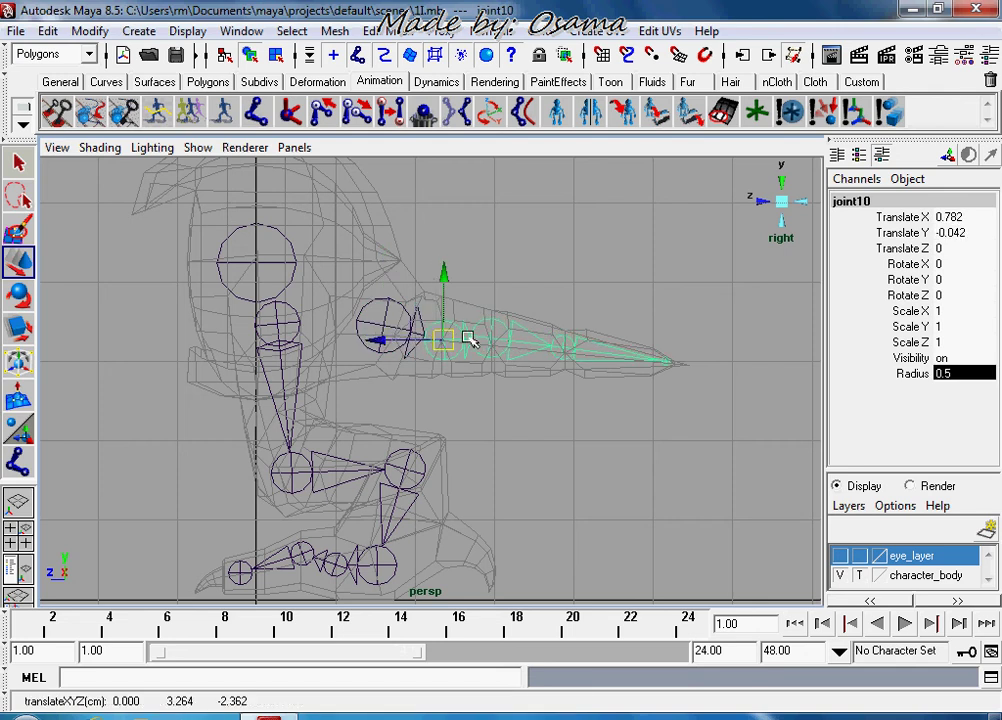
mouse_move(450, 344)
mouse_down()
mouse_move(447, 335)
mouse_move(502, 341)
mouse_up()
click(497, 335)
click(958, 374)
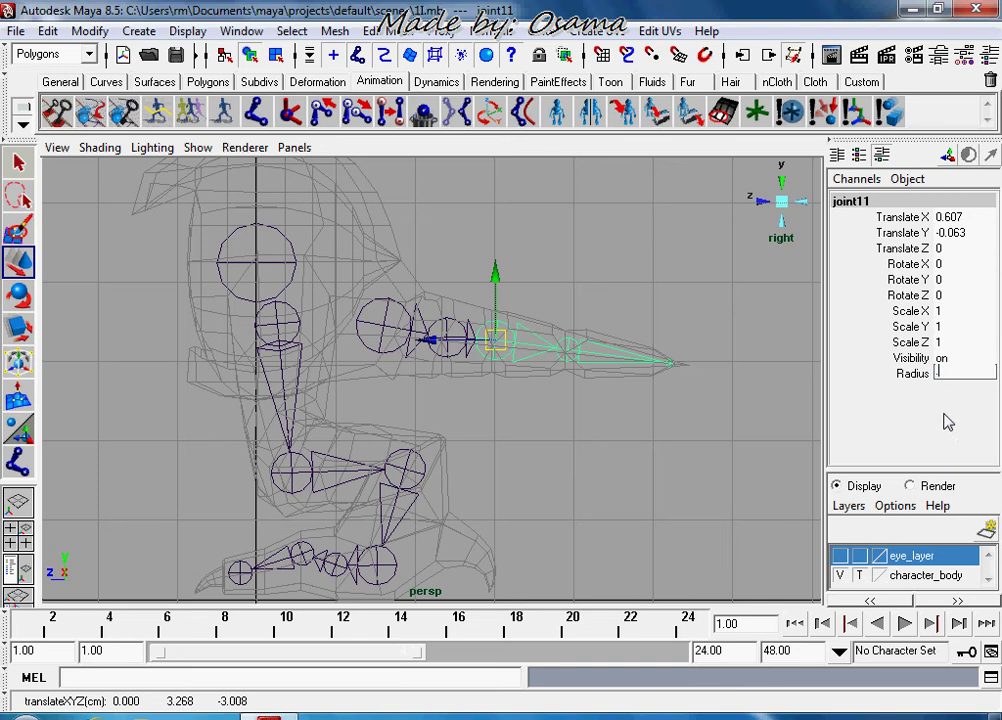
text(0.4)
click(573, 347)
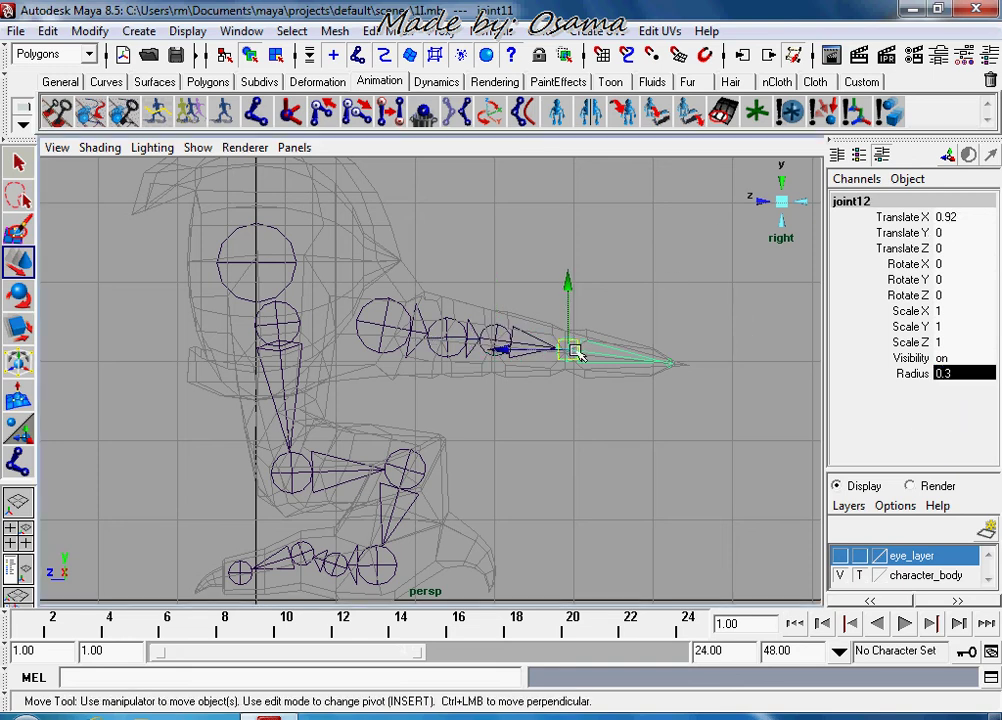
click(656, 385)
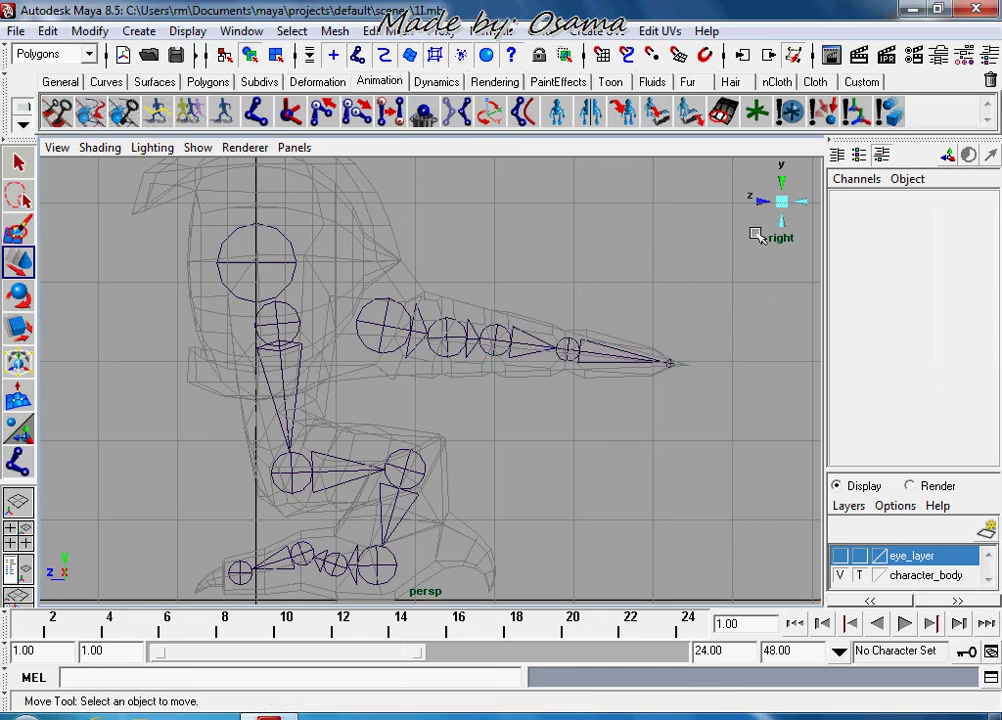
click(783, 205)
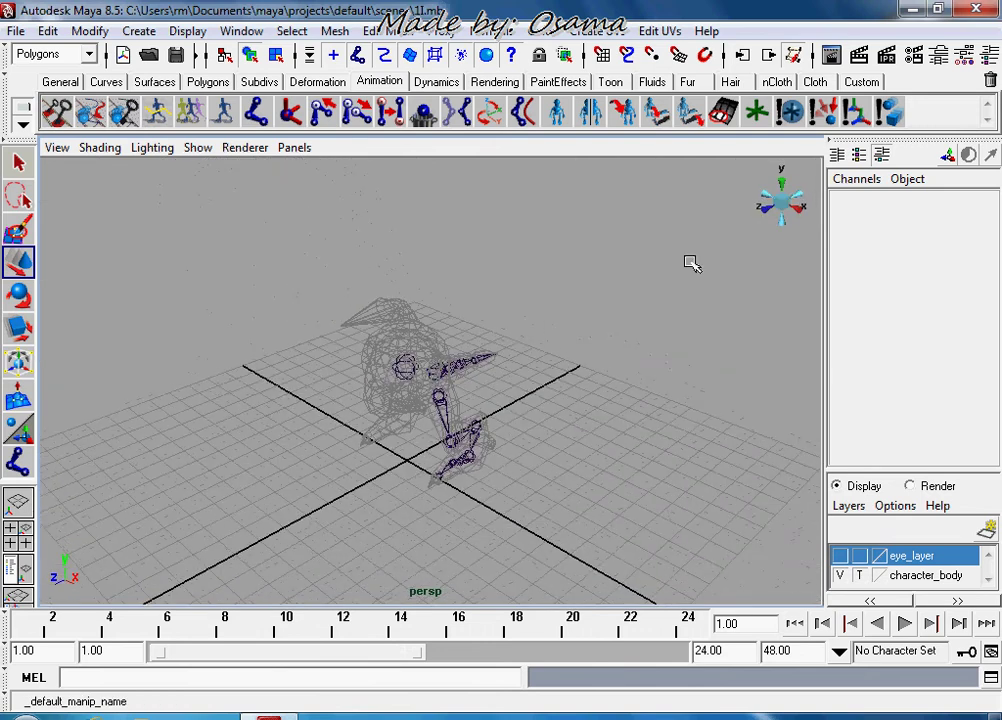
Place joints joint14 to joint17 at the neck, head, inside the beak and beak tip.
click(798, 206)
scroll(510, 380, up, 3)
scroll(519, 371, up, 2)
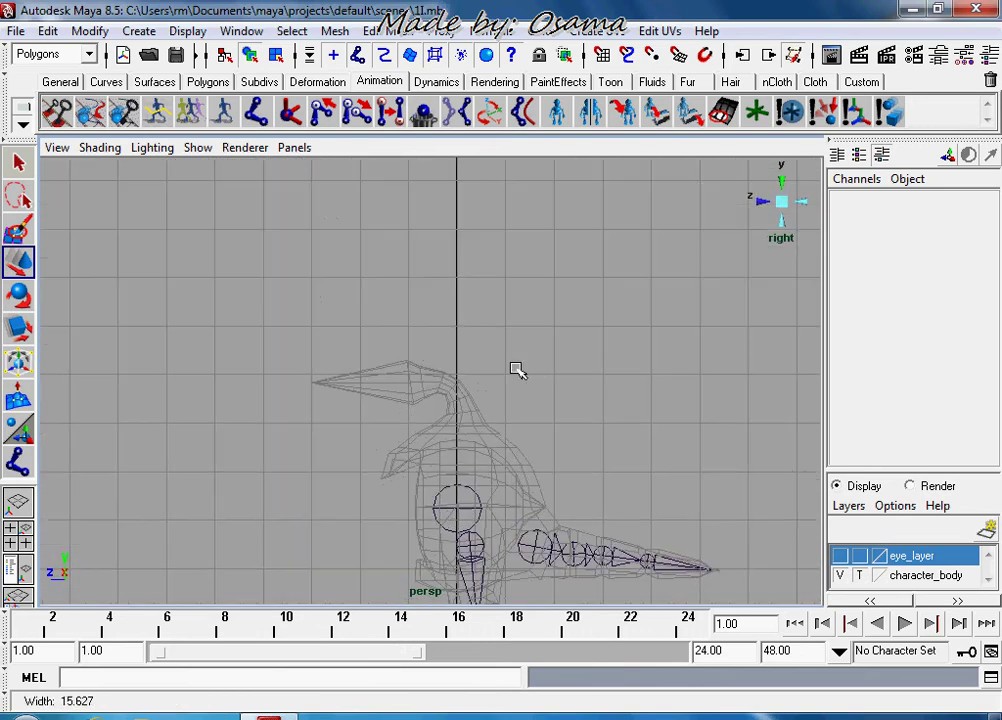
scroll(608, 438, up, 2)
scroll(590, 430, up, 2)
scroll(500, 390, up, 1)
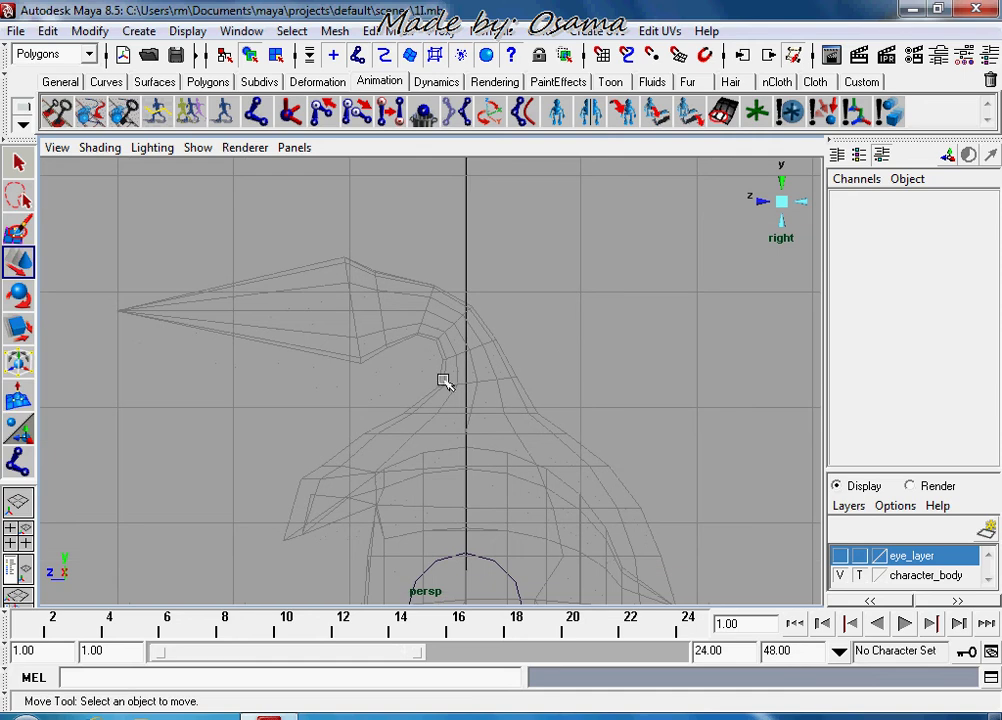
click(17, 461)
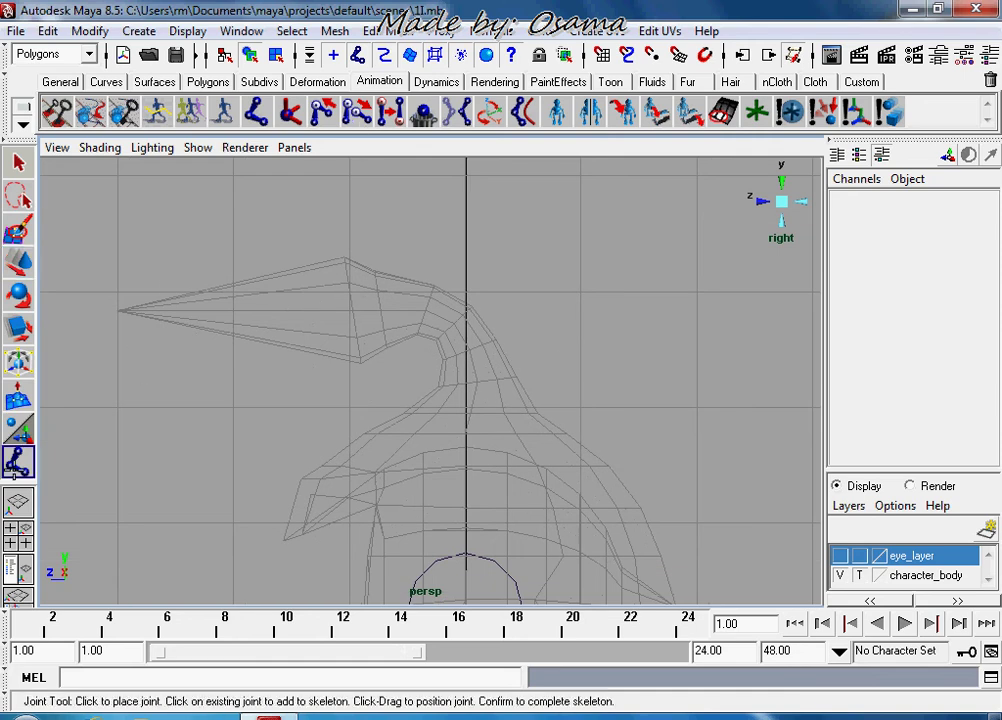
drag(466, 432, 476, 420)
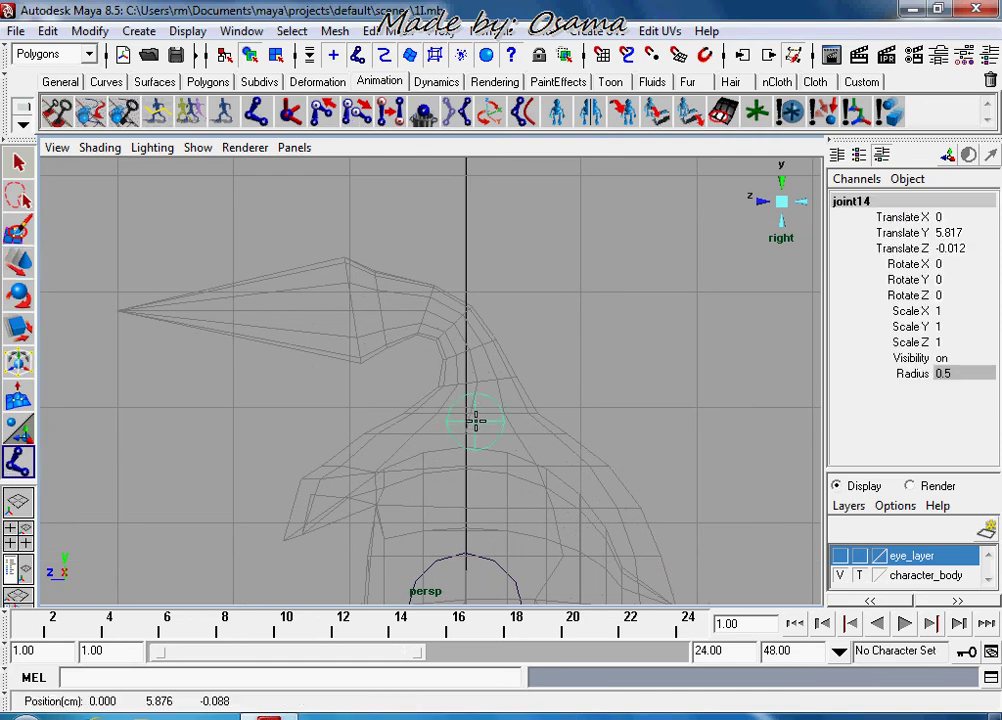
click(443, 310)
click(350, 313)
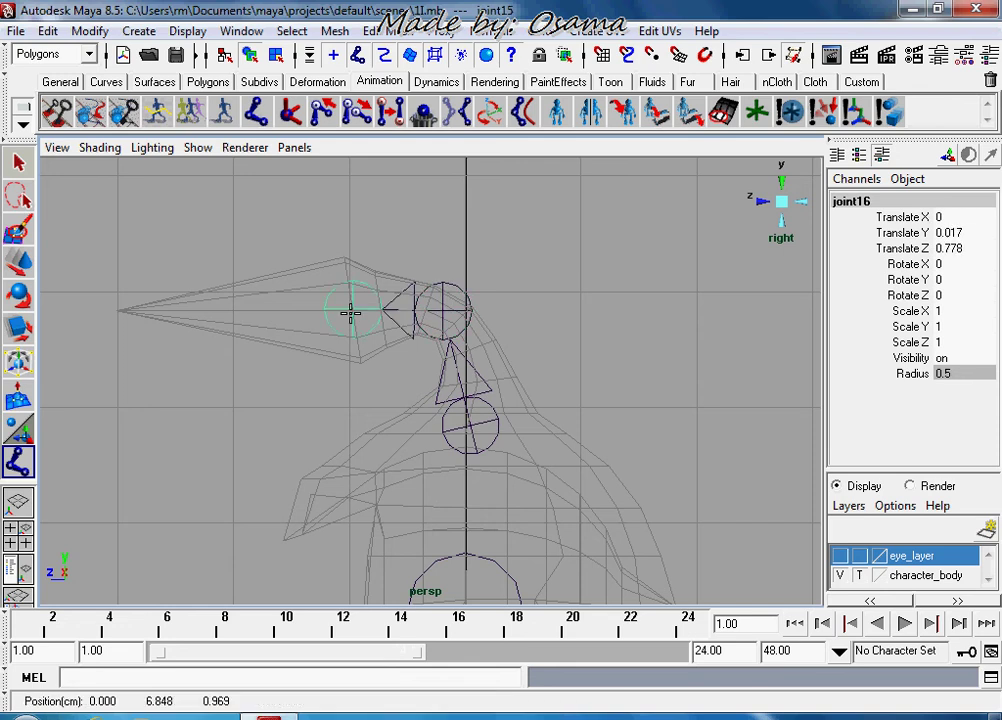
click(139, 312)
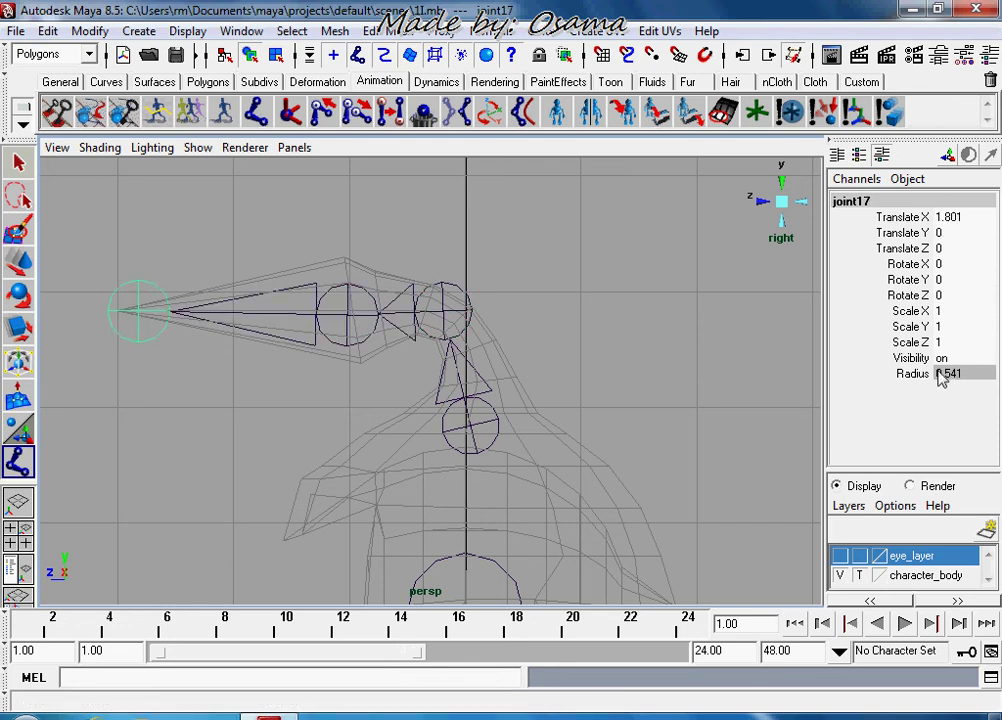
key(w)
click(183, 350)
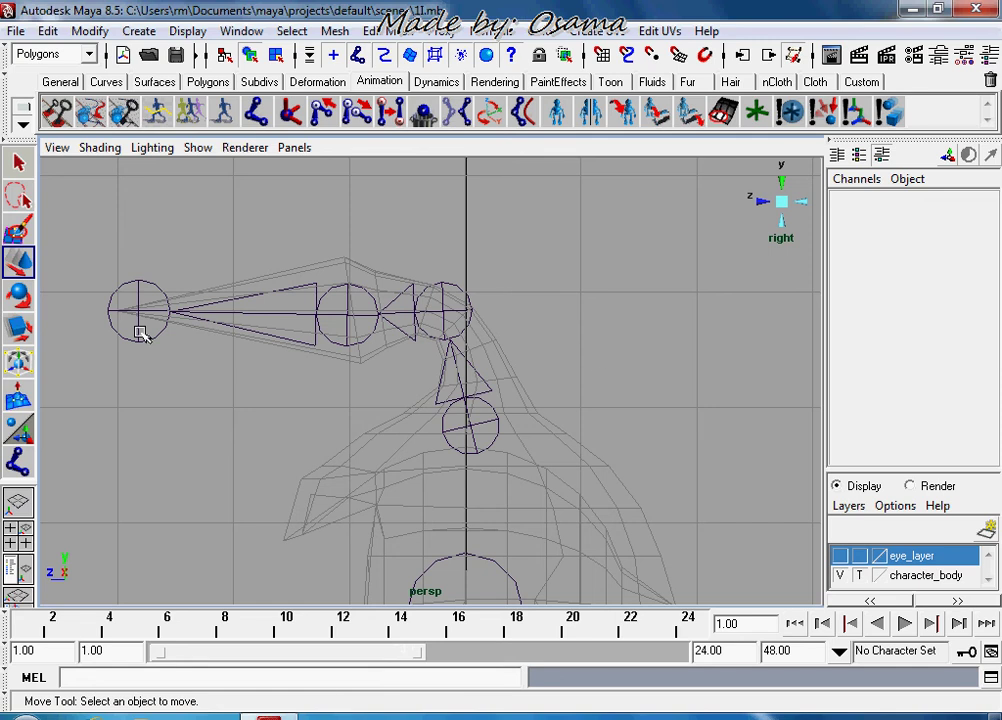
Try joint17's radius at 0.1, settle on 1, and nudge the beak-tip joint.
click(141, 326)
double_click(978, 376)
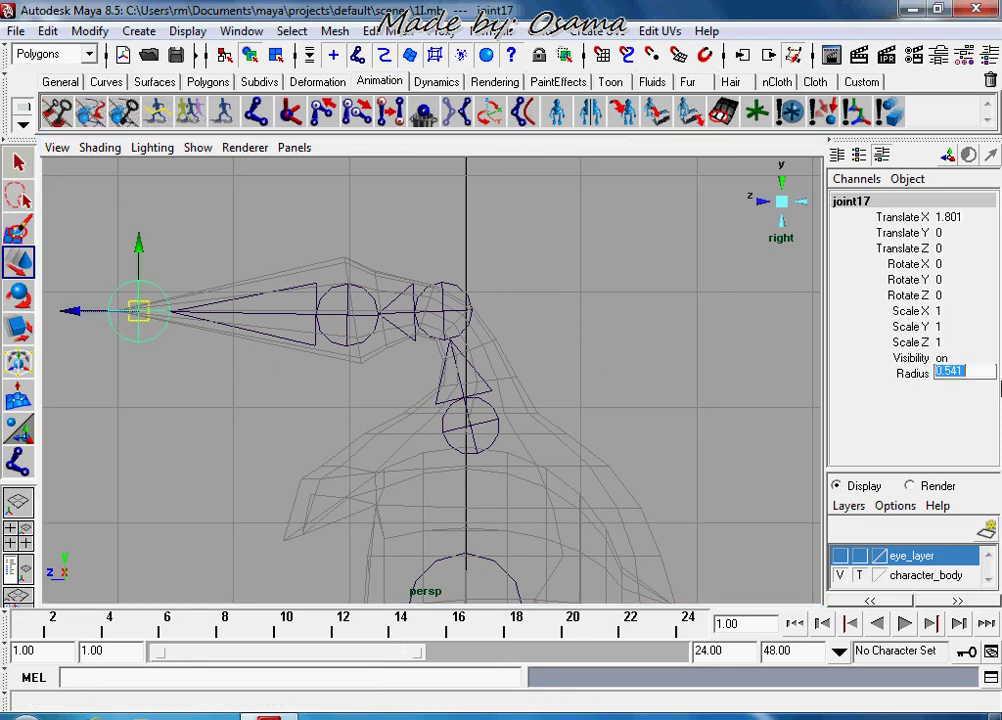
text(0.1)
key(Return)
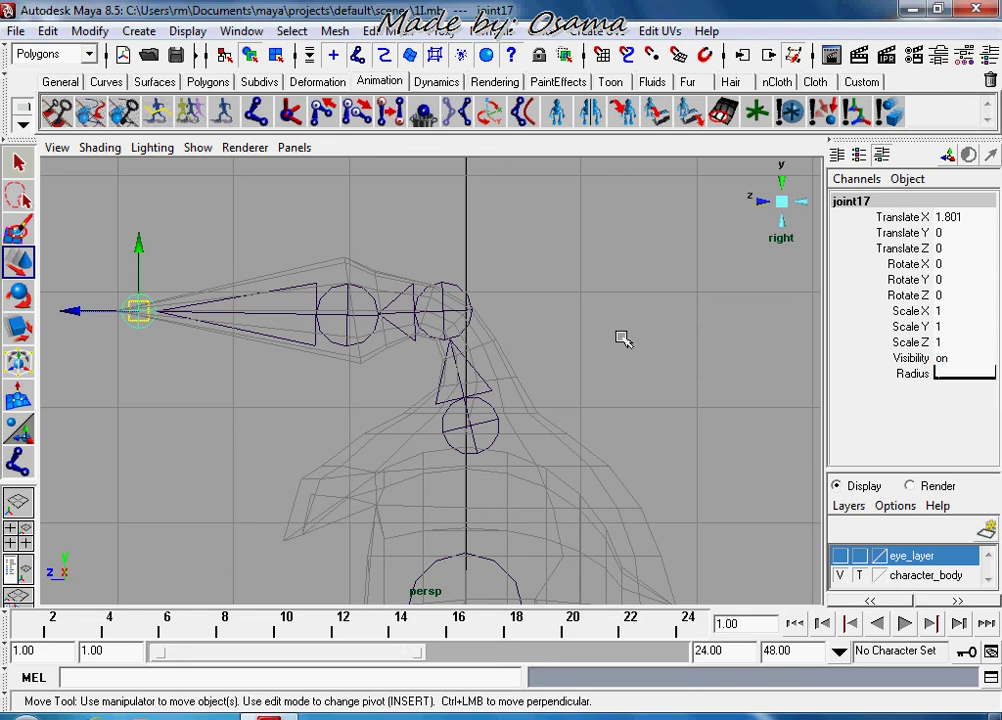
text(1)
key(Return)
key(Return)
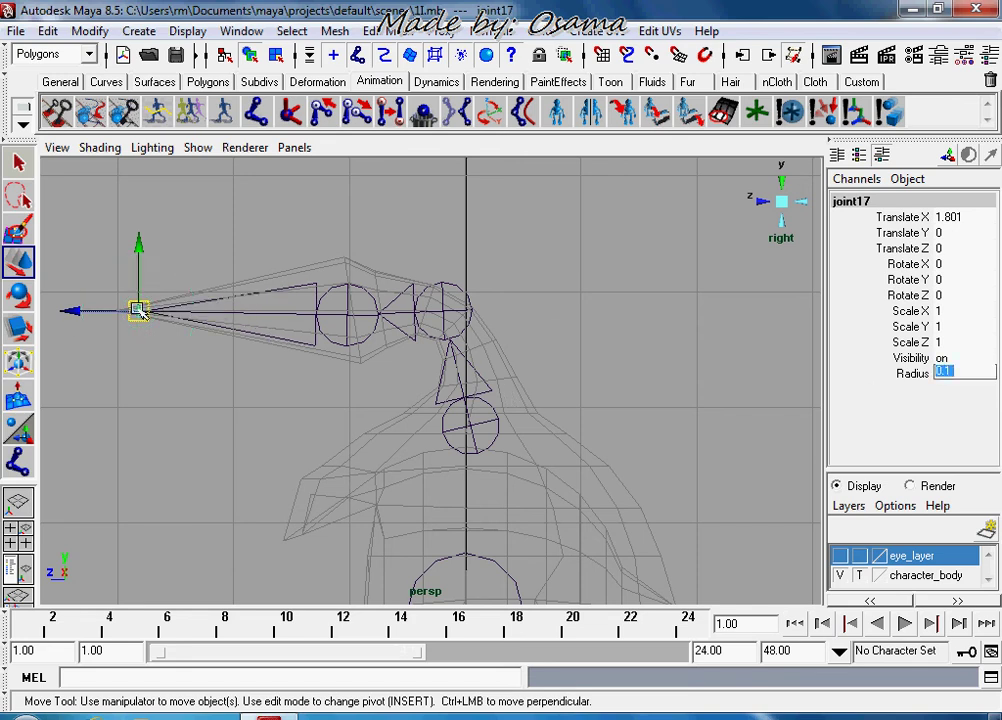
drag(138, 310, 146, 313)
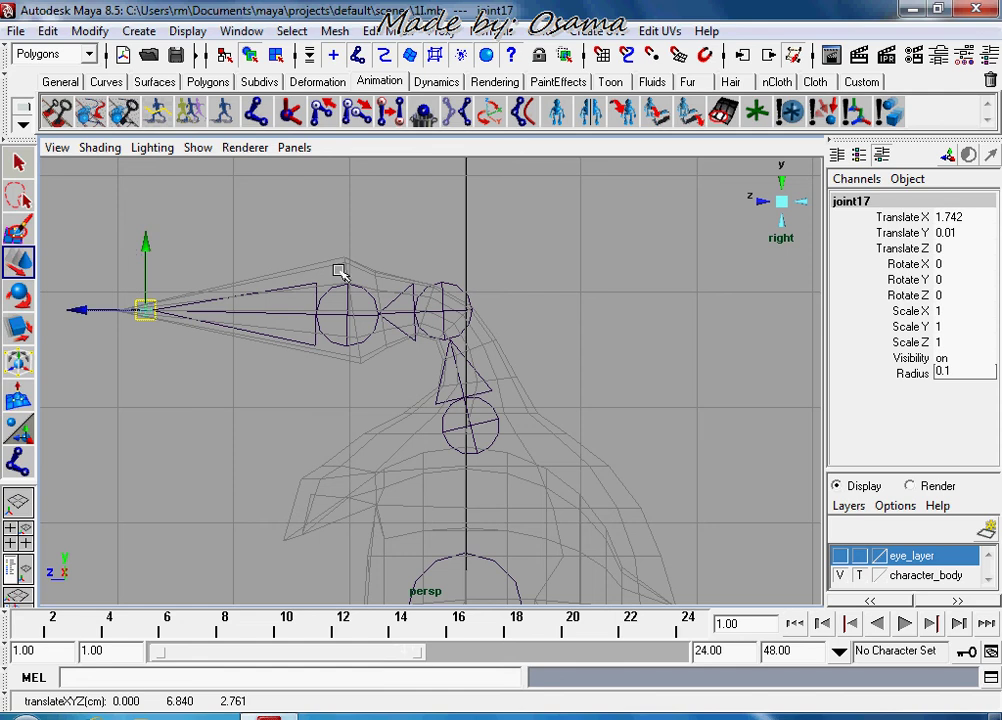
Nudge joint16 into the beak, set joint15's radius to 0.3, and shift joint15 and joint14.
click(352, 303)
drag(358, 306, 345, 303)
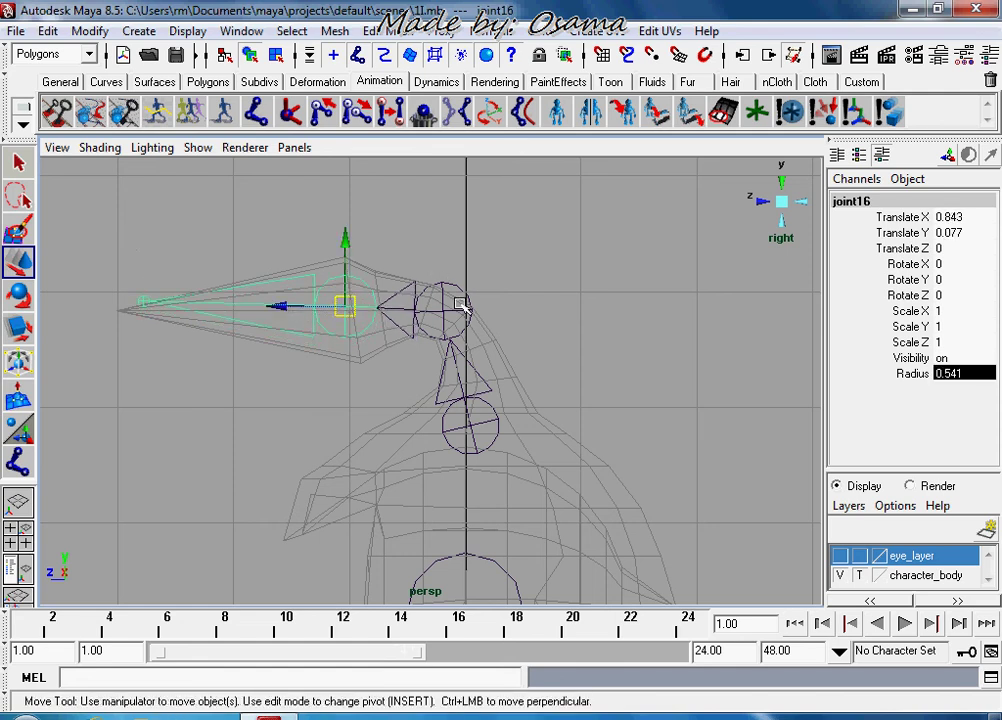
click(450, 307)
double_click(950, 372)
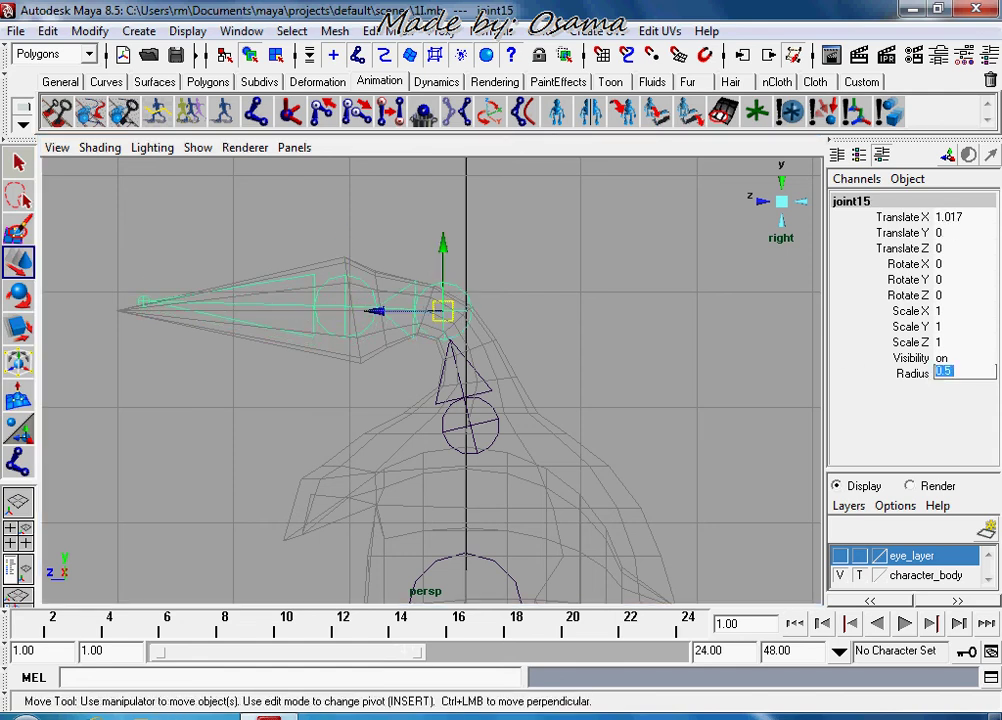
text(0.3)
key(Return)
drag(440, 318, 462, 326)
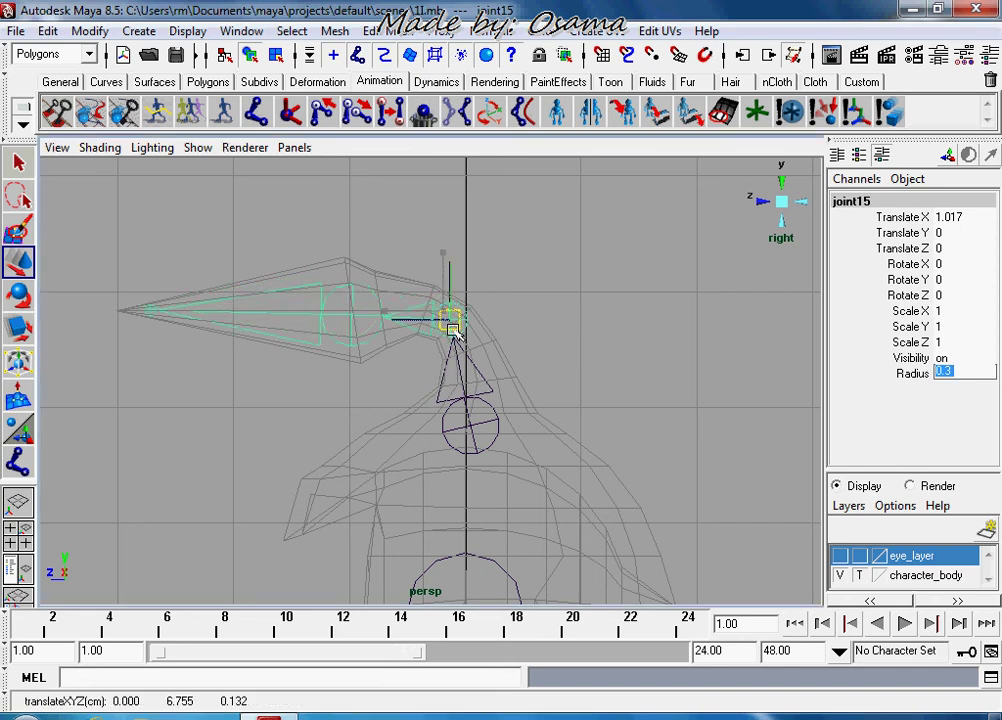
click(474, 430)
drag(474, 433, 483, 434)
Refine the positions of joint16, joint17 and joint15 along the beak.
click(358, 316)
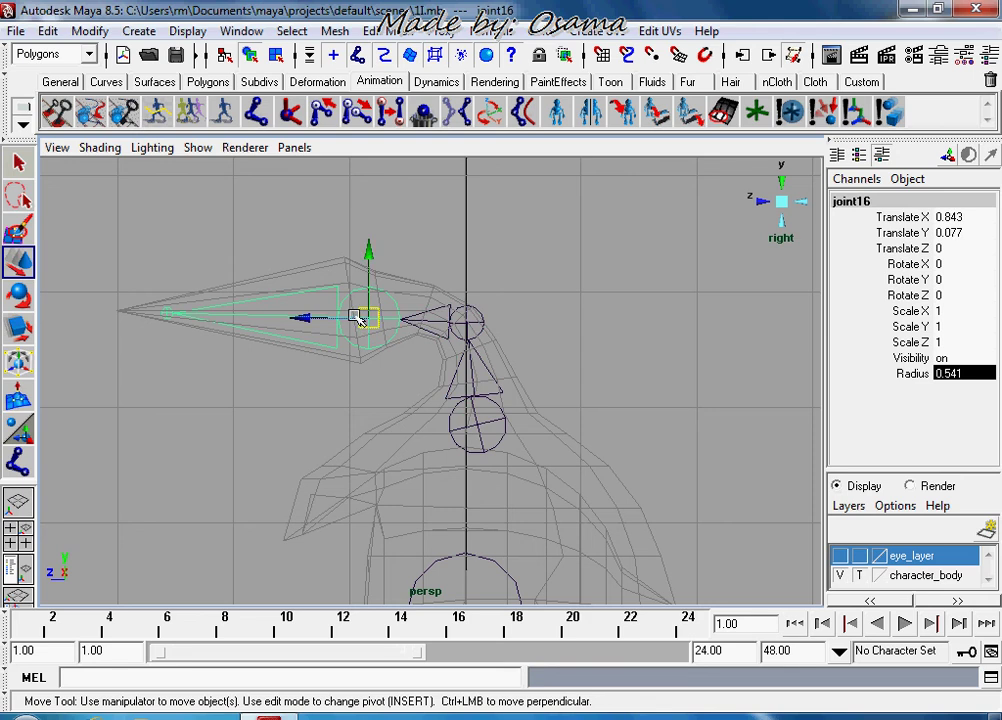
drag(358, 316, 353, 308)
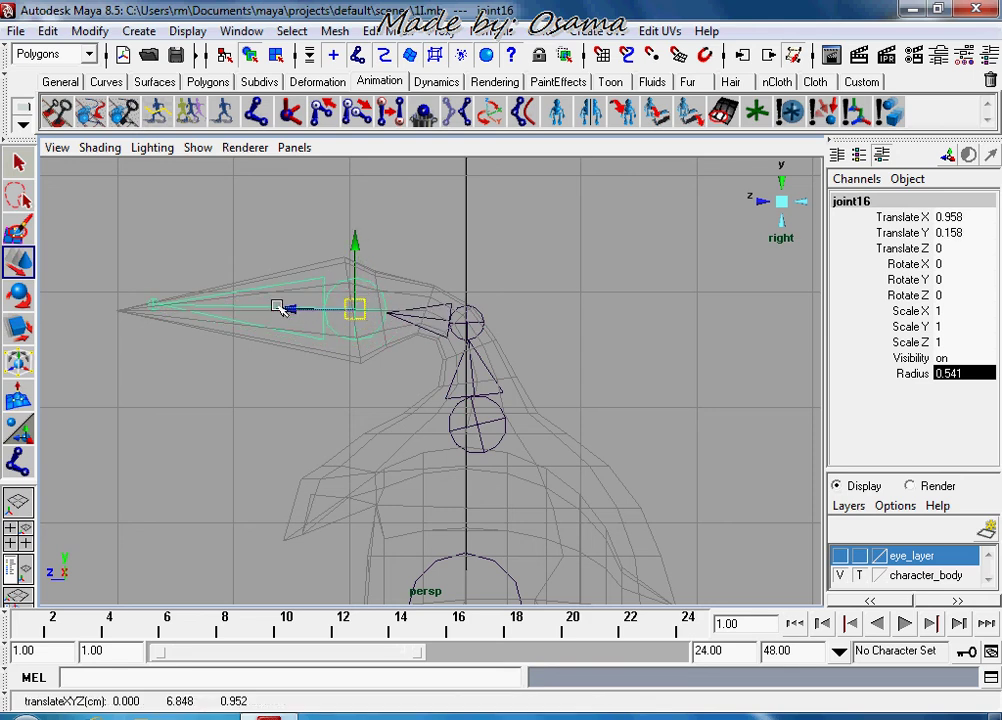
click(148, 302)
click(155, 302)
drag(155, 302, 145, 310)
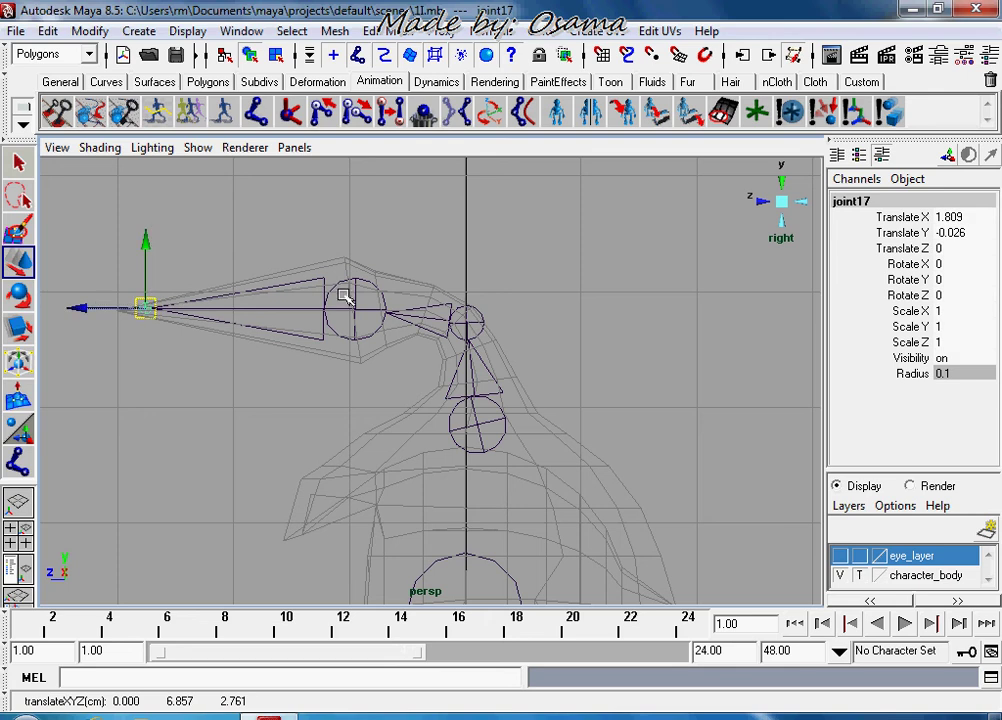
click(466, 322)
drag(468, 322, 458, 322)
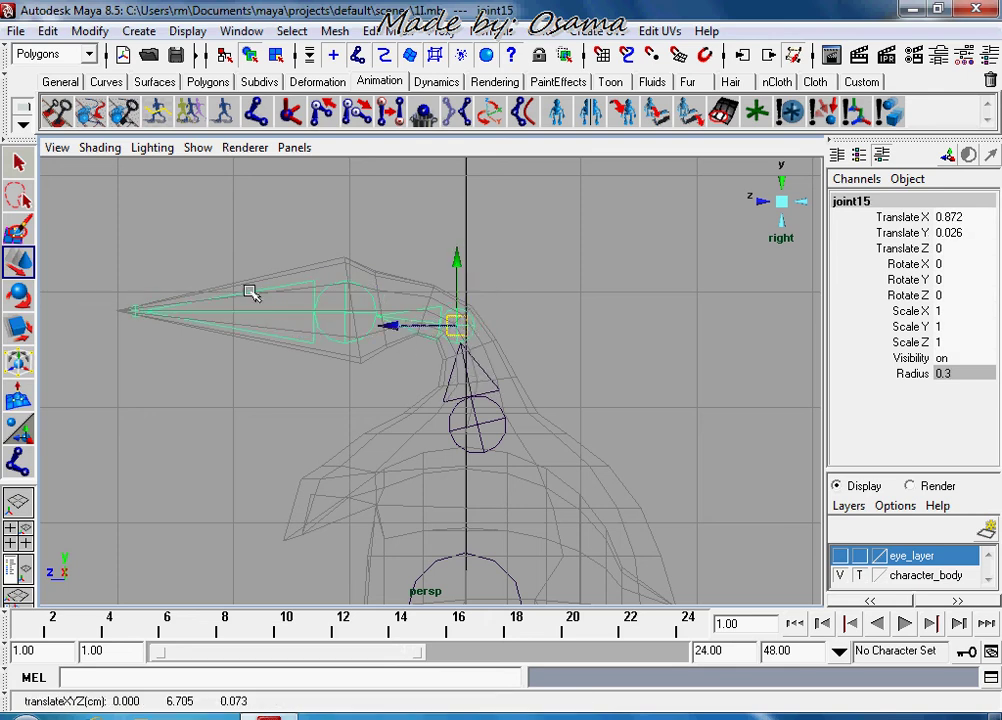
click(347, 312)
drag(347, 312, 349, 308)
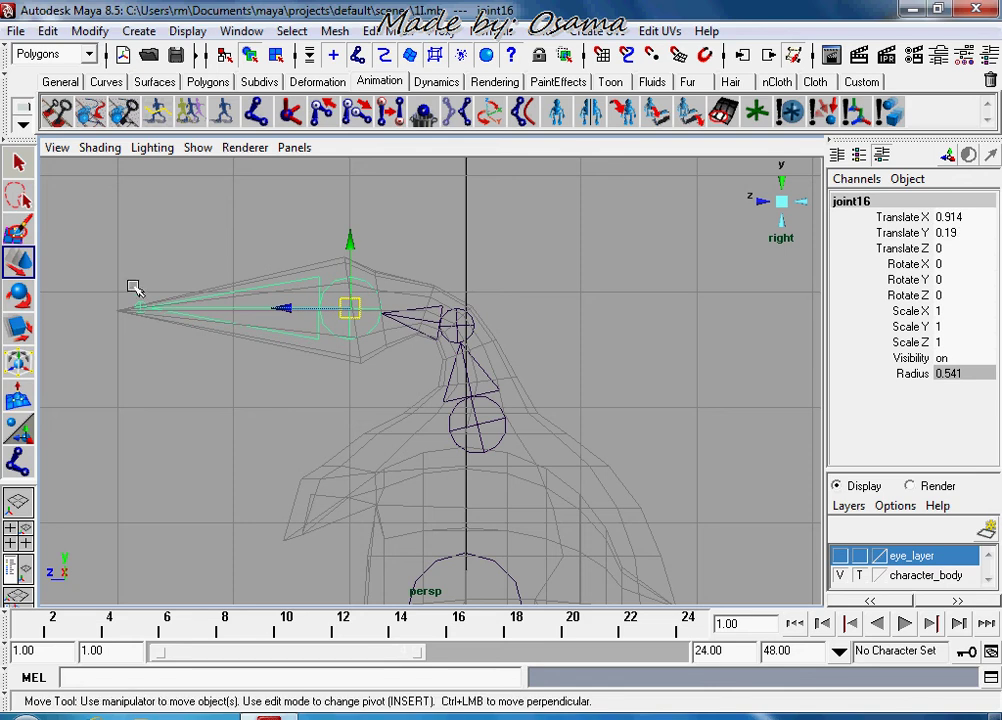
click(122, 307)
drag(122, 307, 140, 300)
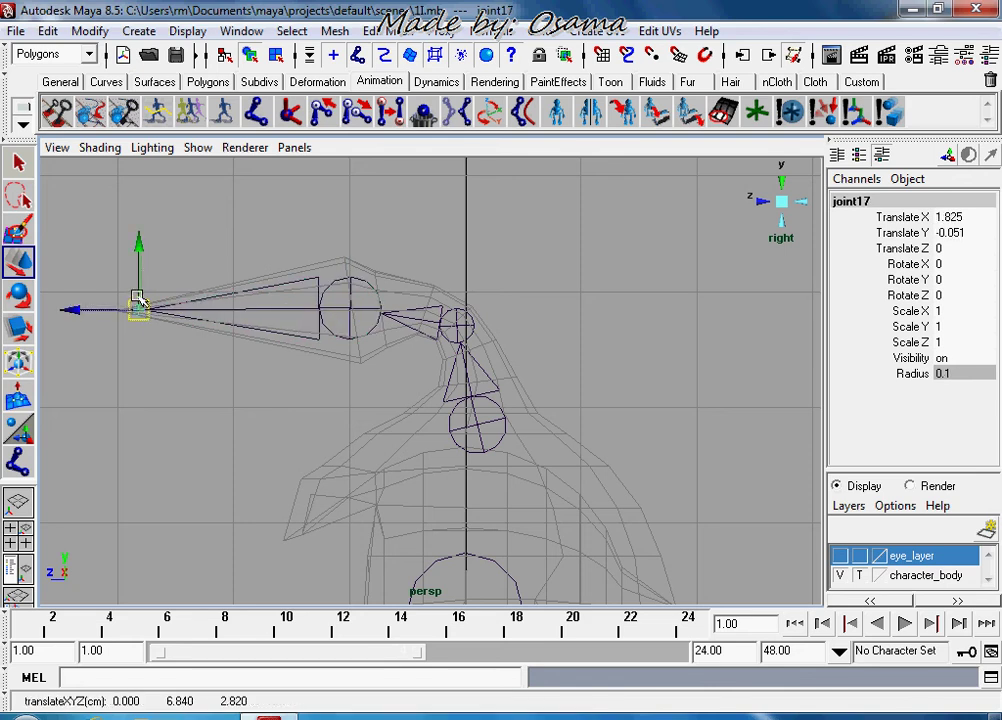
Frame the beak tip and move joint17 back toward the beak point.
key(f)
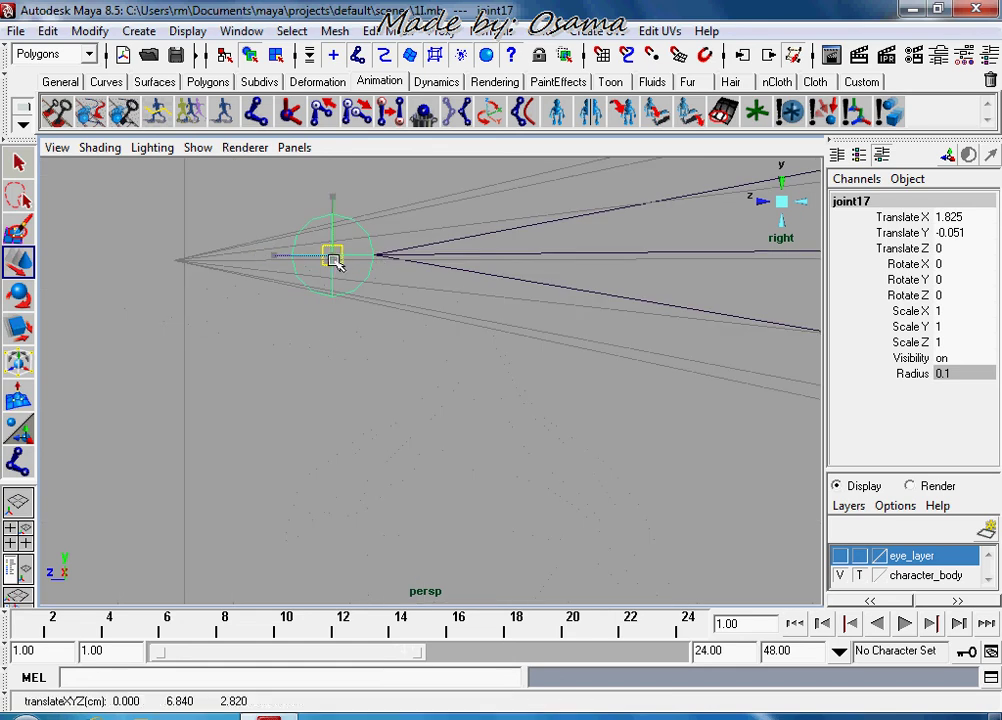
drag(331, 257, 313, 258)
double_click(910, 374)
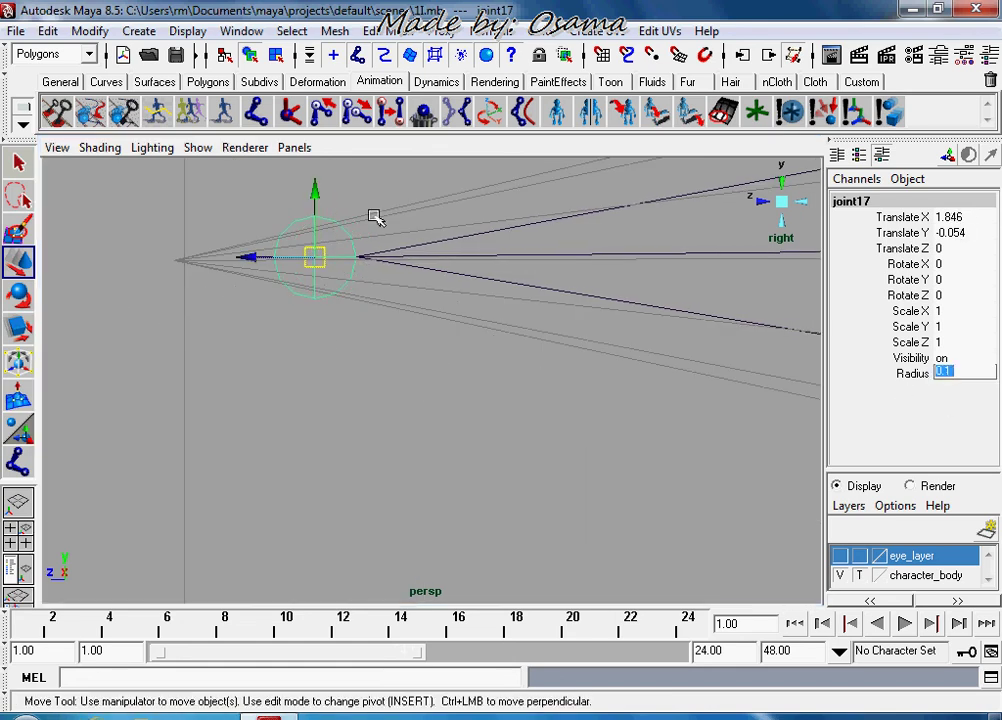
click(335, 266)
click(327, 250)
click(315, 253)
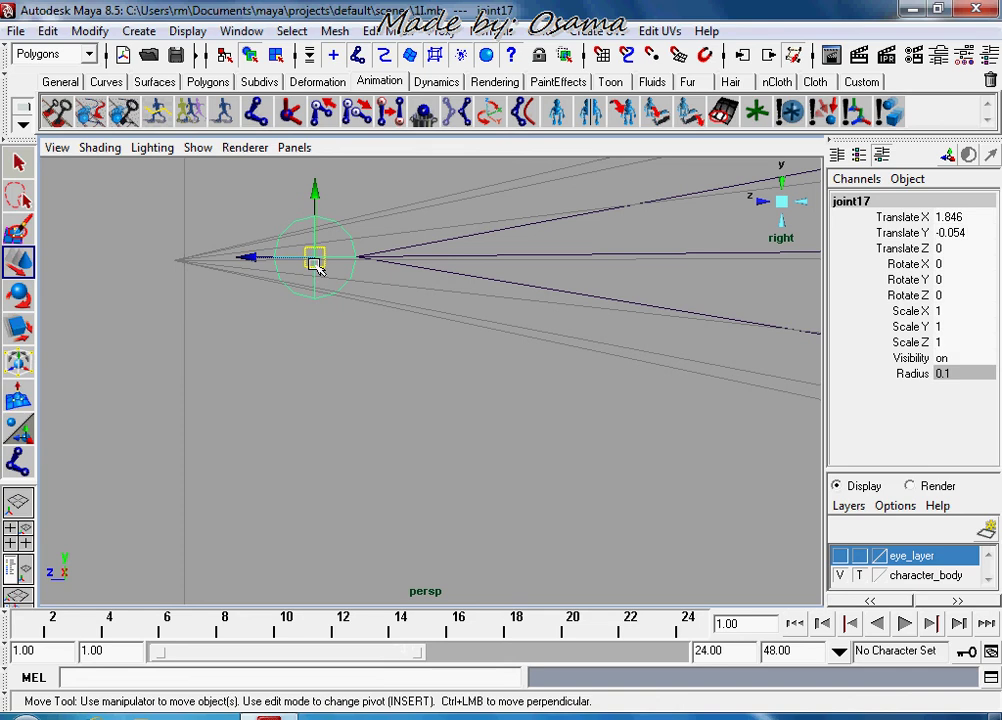
drag(315, 265, 362, 259)
scroll(430, 300, down, 3)
scroll(700, 420, down, 2)
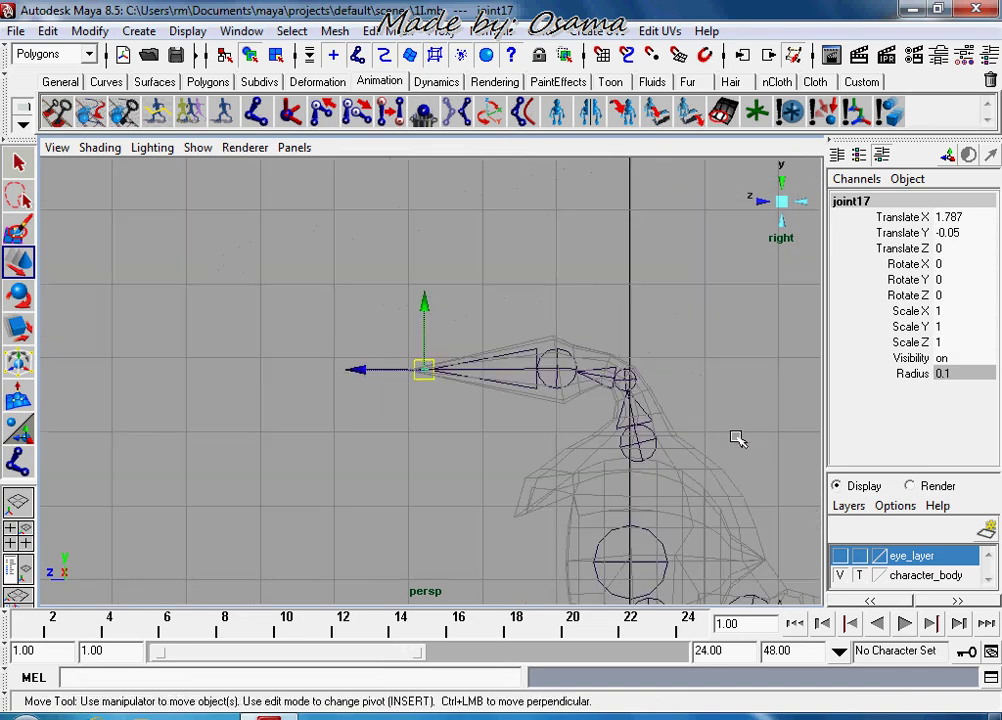
Set neck joint14's Translate Z to 0 and fit joint14 and joint15 into the head.
alt+middle_drag(737, 484, 589, 372)
click(556, 333)
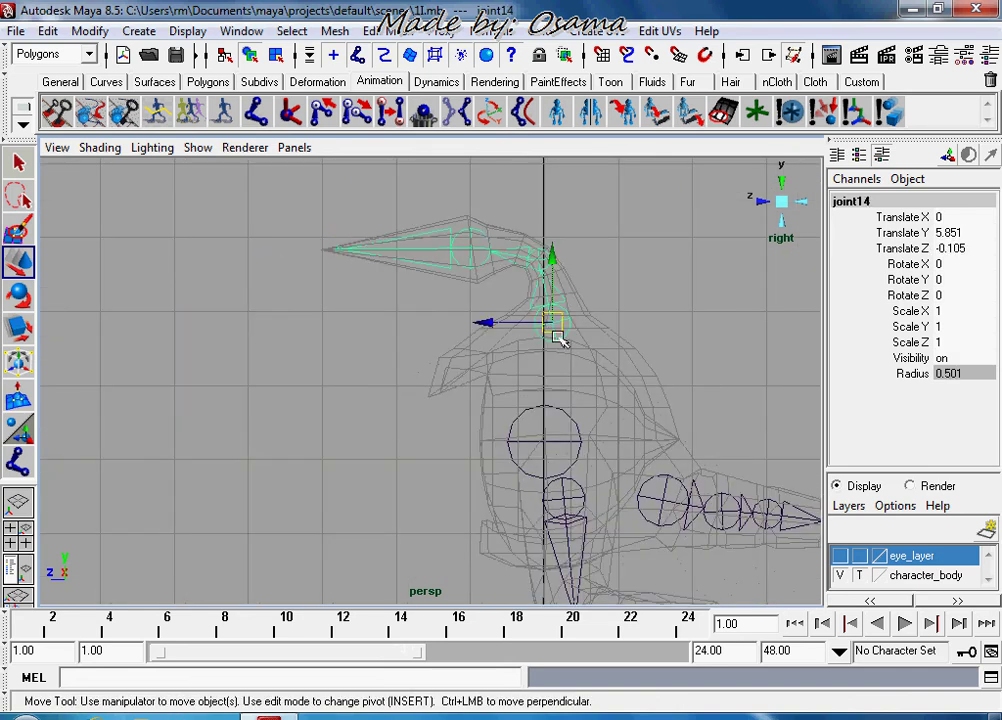
click(955, 247)
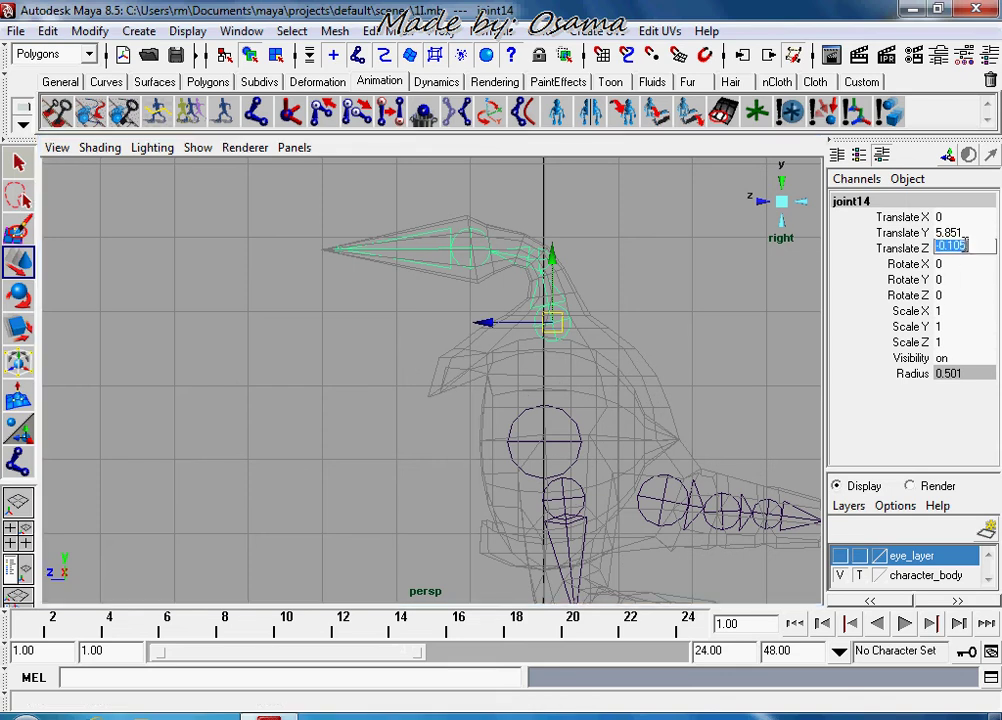
text(0)
key(Return)
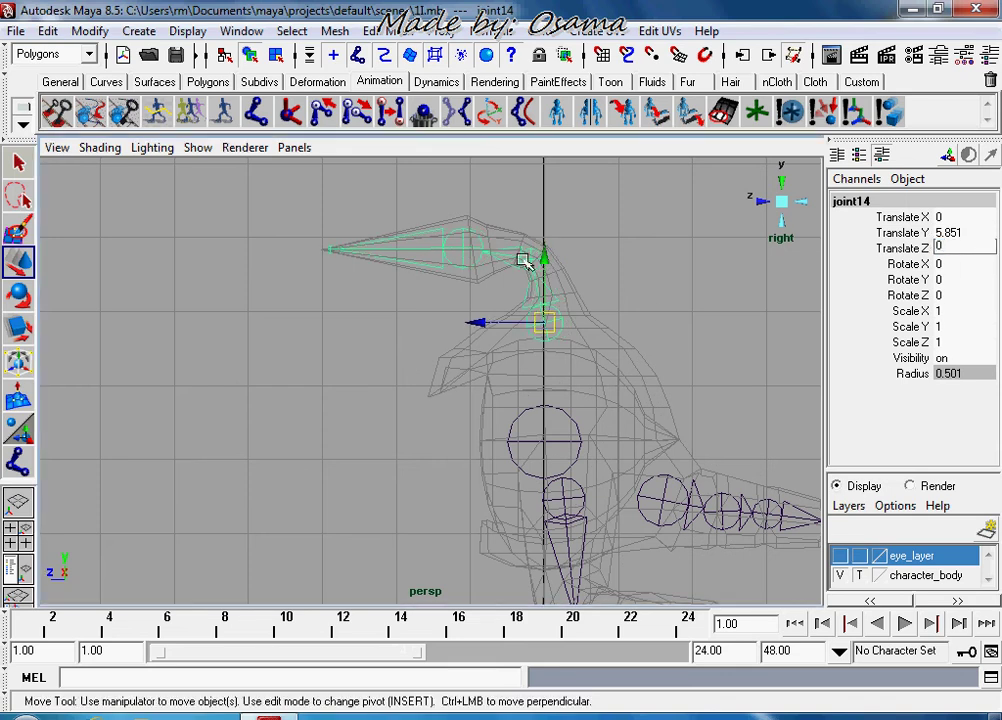
click(538, 257)
drag(540, 257, 537, 256)
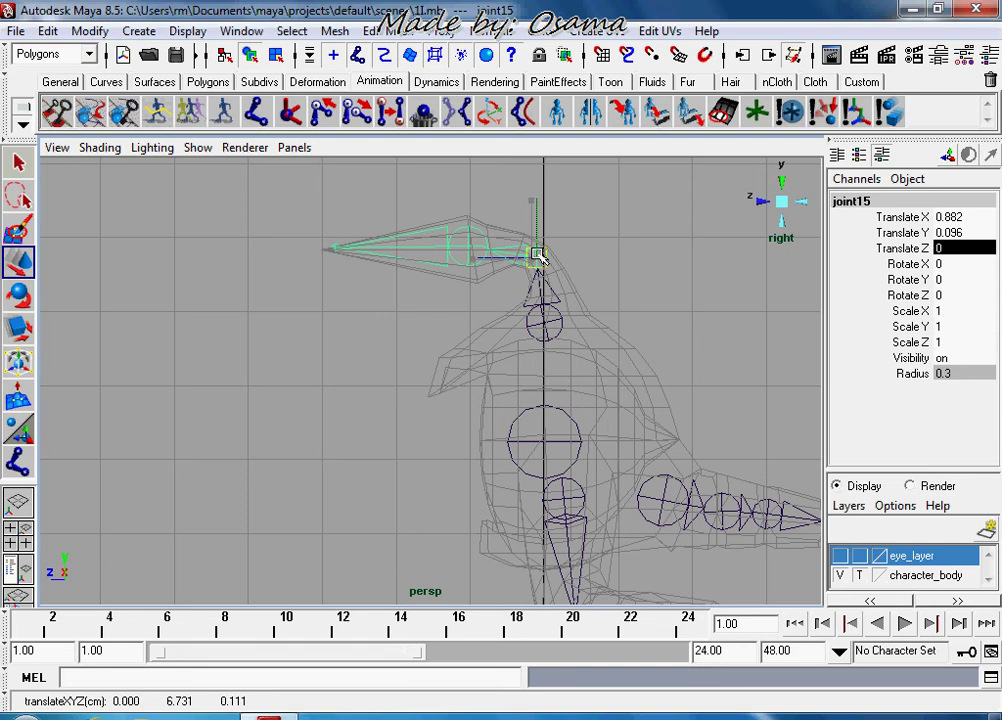
click(548, 320)
mouse_move(548, 320)
mouse_down()
mouse_move(557, 329)
mouse_move(544, 253)
mouse_move(555, 268)
mouse_move(566, 253)
mouse_move(540, 264)
mouse_up()
click(544, 262)
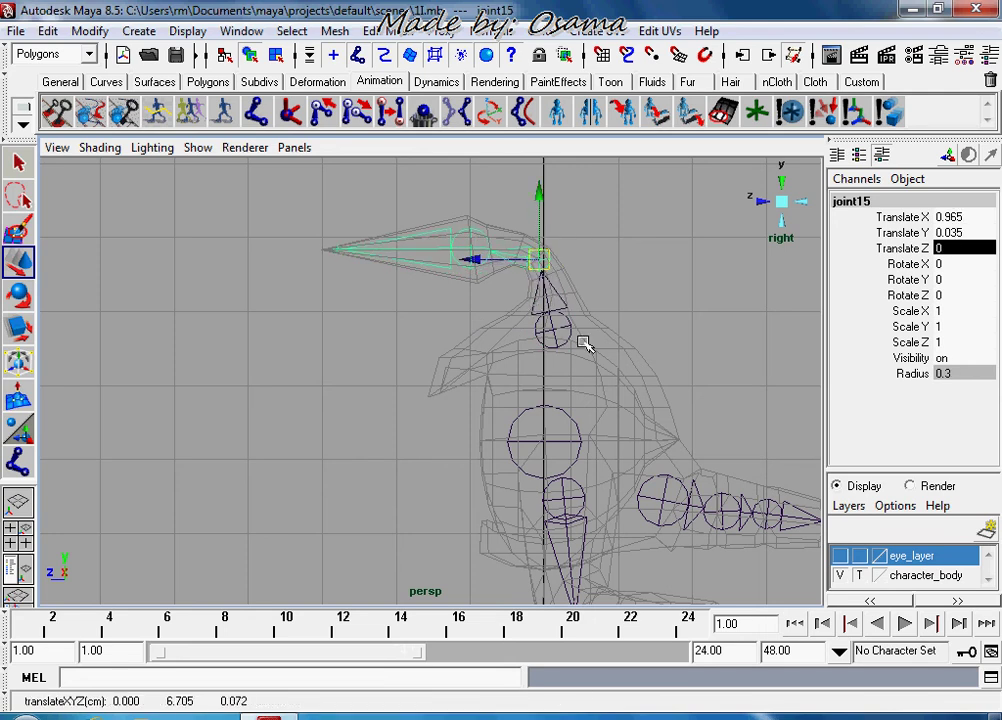
In perspective view, parent the head and eye joint chains together with joint1 using P.
click(787, 203)
alt+right_drag(716, 291, 644, 398)
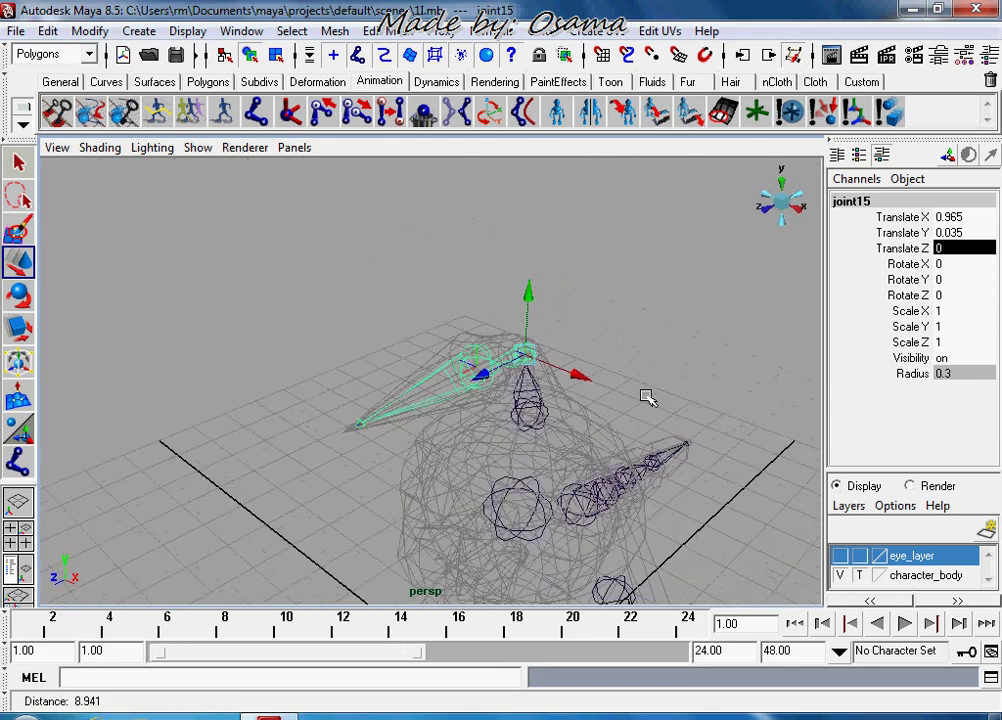
mouse_move(644, 398)
alt+mouse_down()
mouse_move(707, 456)
mouse_move(676, 448)
mouse_move(537, 463)
mouse_move(615, 474)
alt+mouse_up()
click(676, 448)
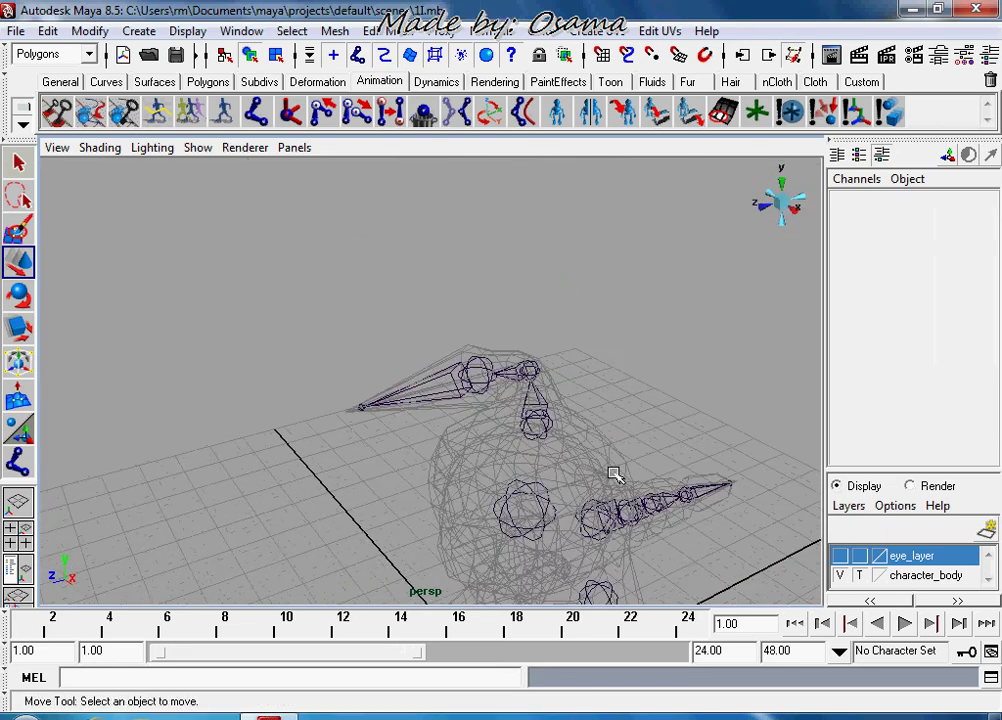
mouse_move(615, 474)
alt+right_down()
mouse_move(586, 342)
mouse_move(517, 193)
alt+right_up()
click(477, 198)
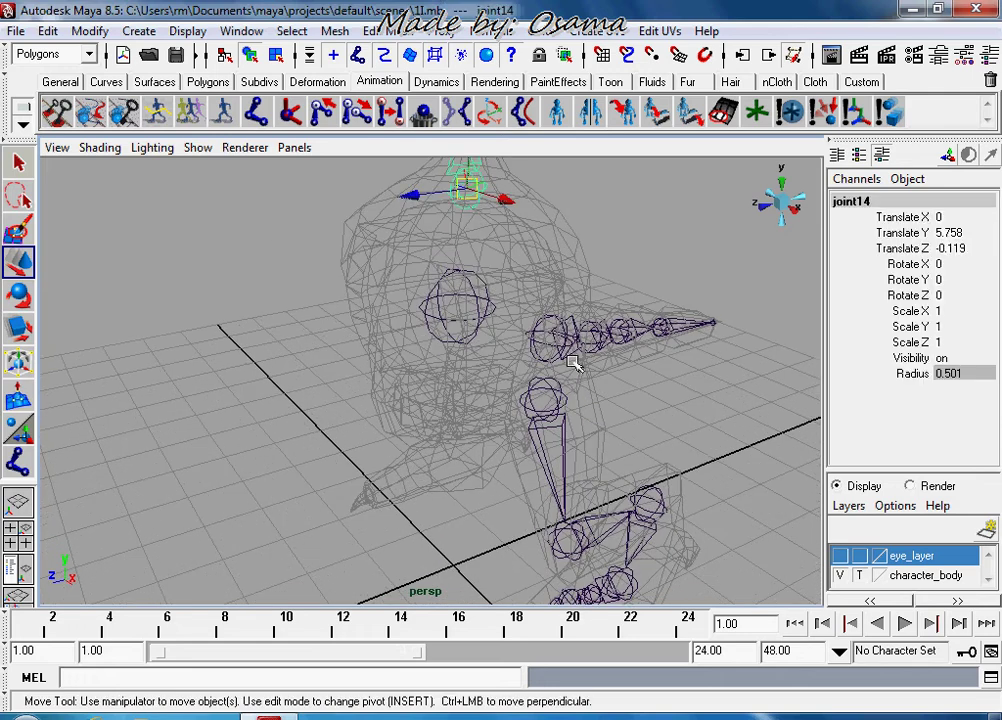
click(547, 344)
click(545, 401)
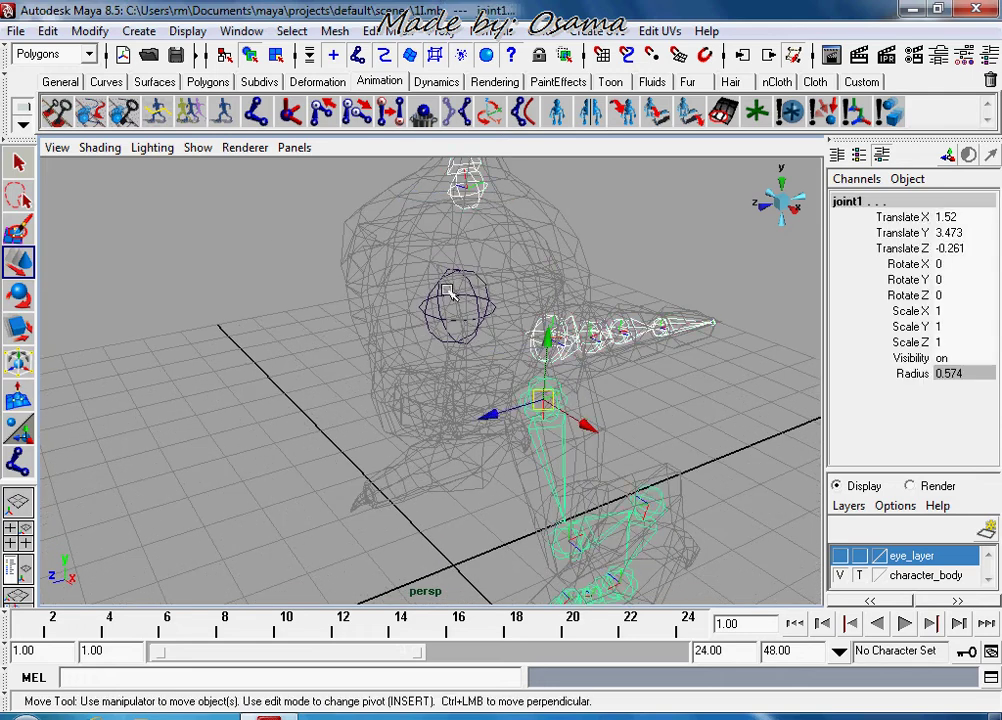
click(477, 318)
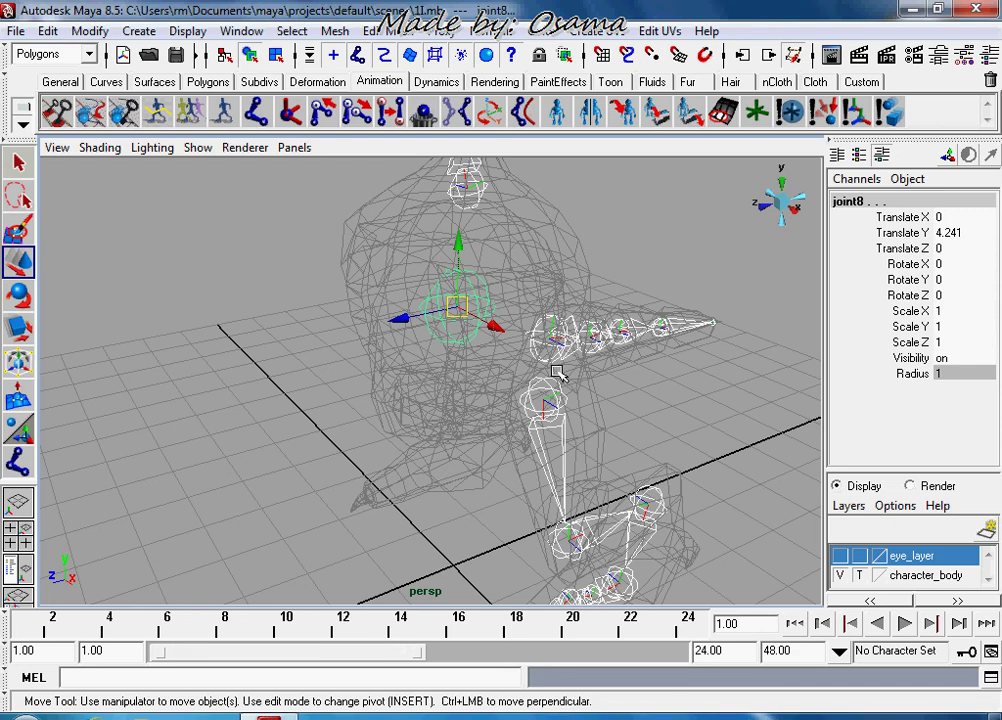
key(p)
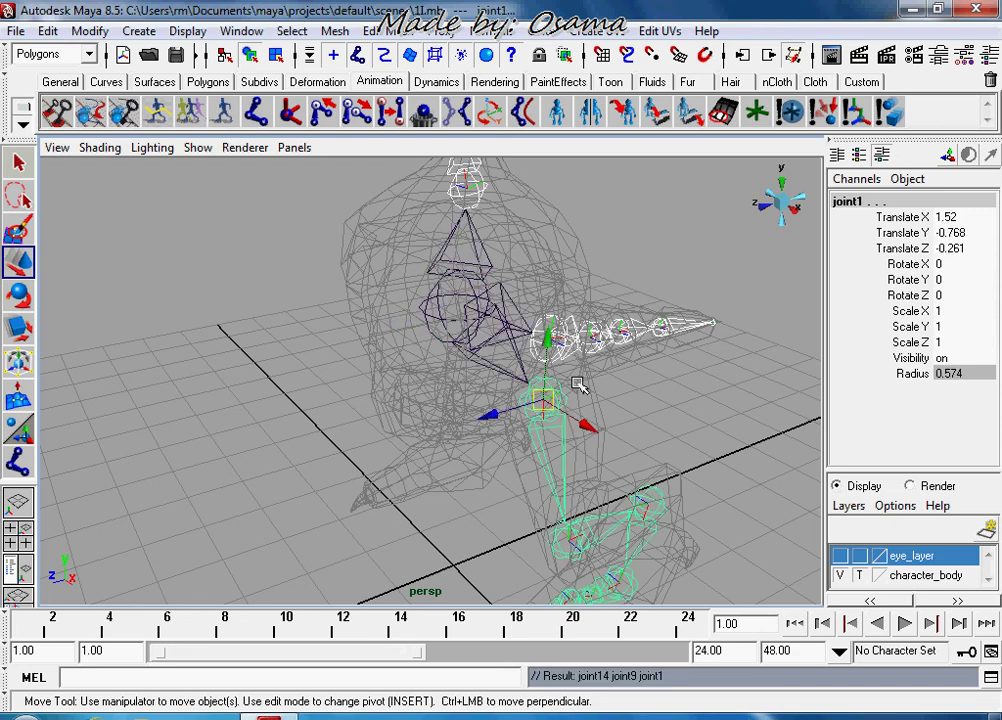
Orbit out and reselect joint1 to check the connected skeleton.
mouse_move(400, 484)
alt+mouse_down()
mouse_move(544, 481)
mouse_move(655, 353)
alt+mouse_up()
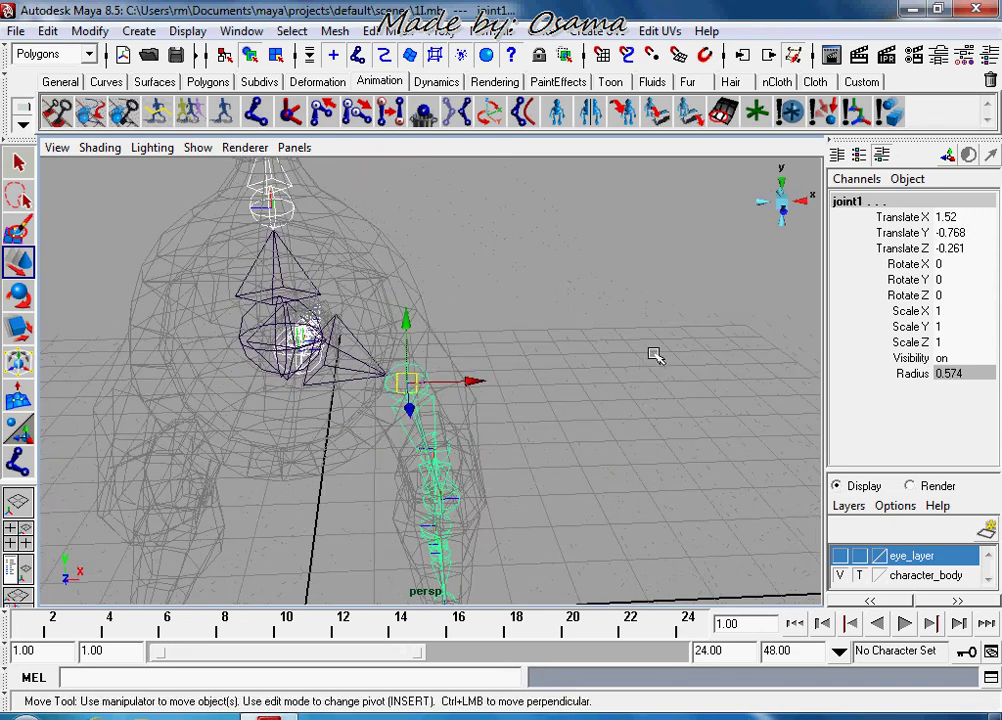
click(655, 353)
click(410, 388)
alt+right_drag(599, 391, 539, 190)
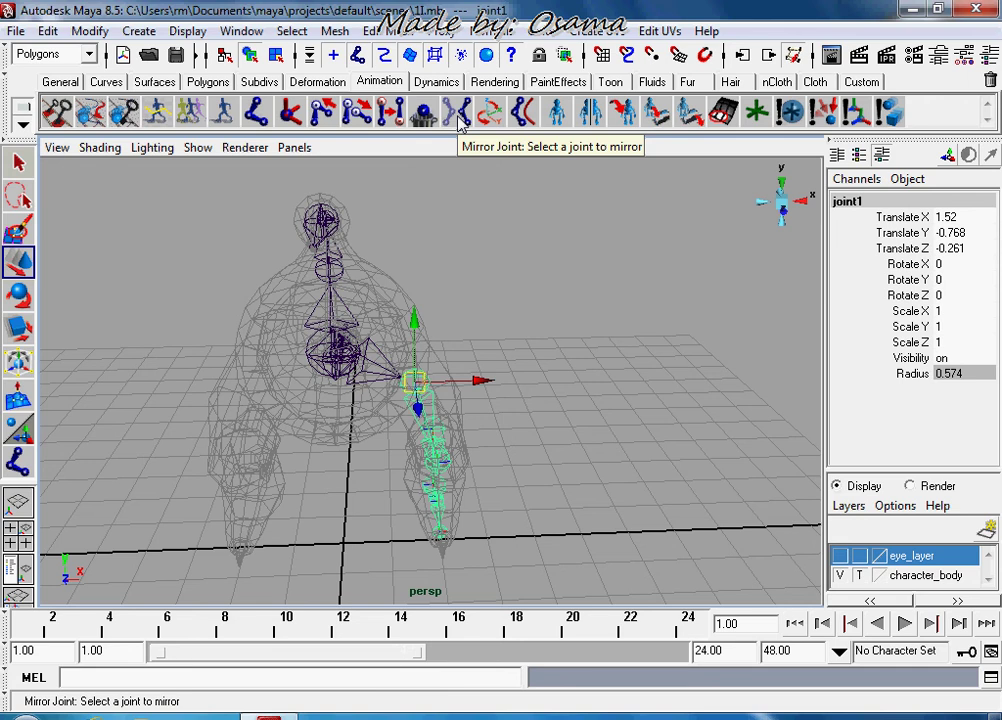
Switch to the Animation menu set and mirror the leg joints across XY.
click(62, 54)
click(48, 71)
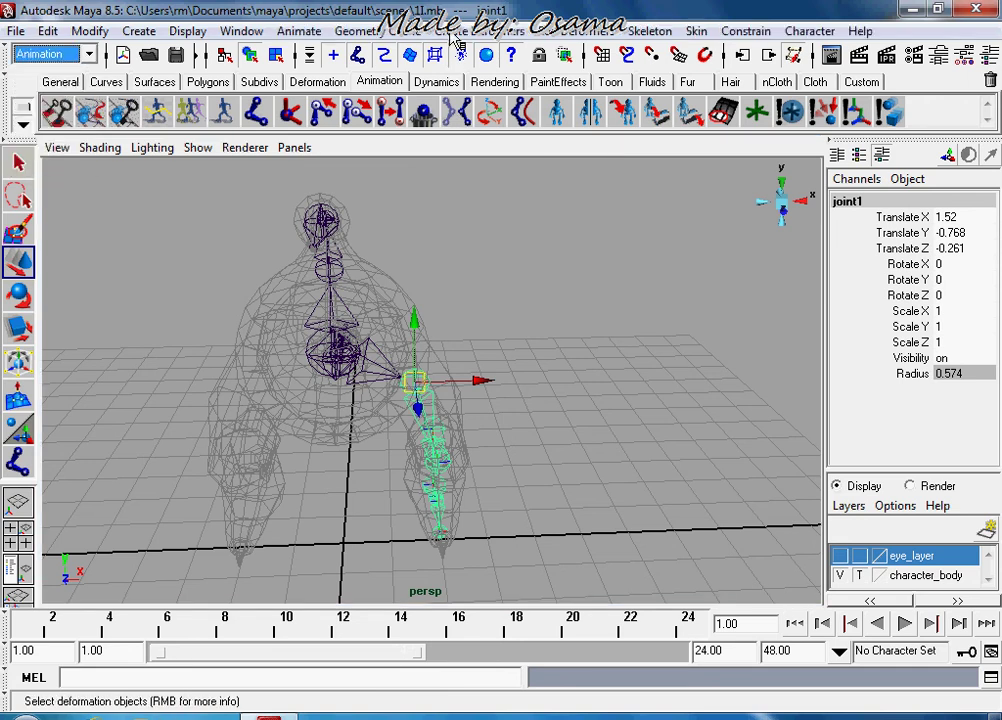
click(650, 31)
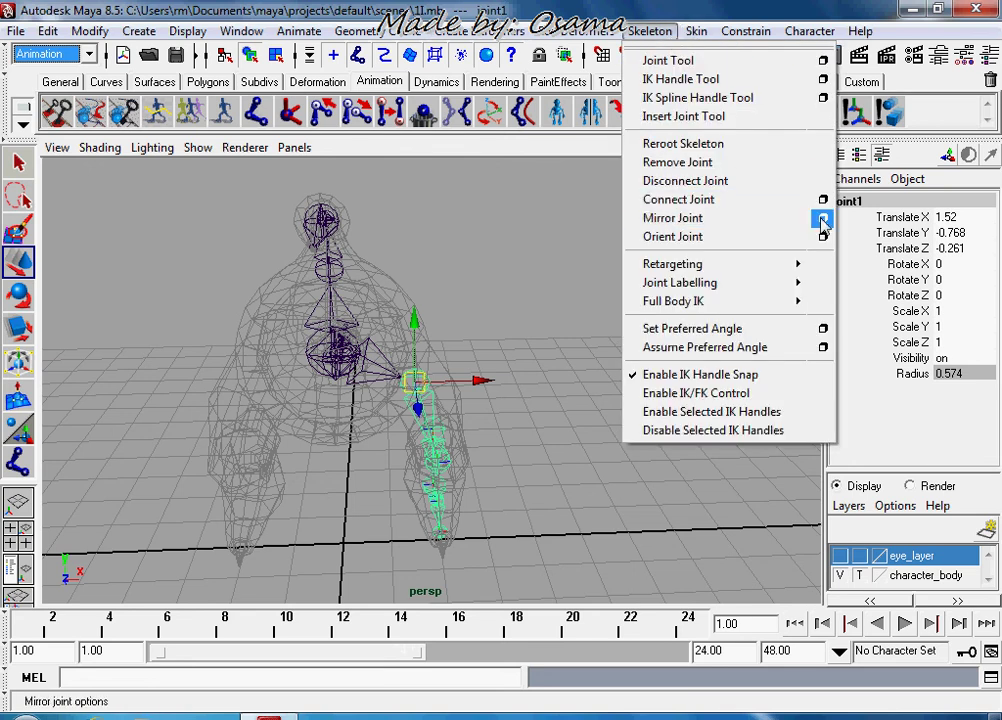
click(822, 220)
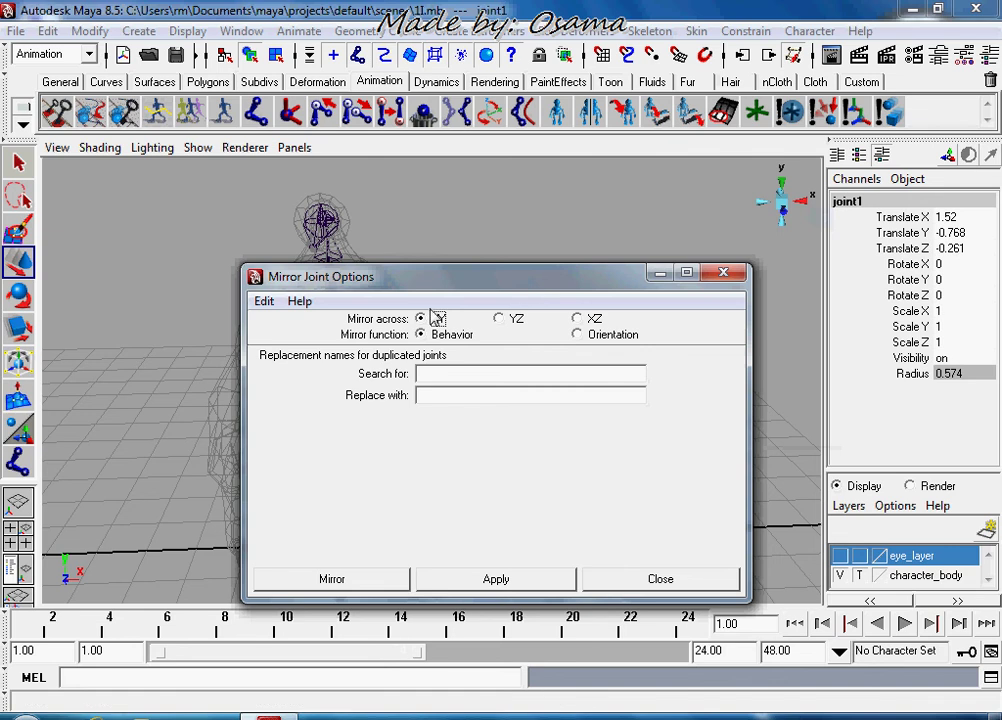
alt+drag(460, 245, 501, 246)
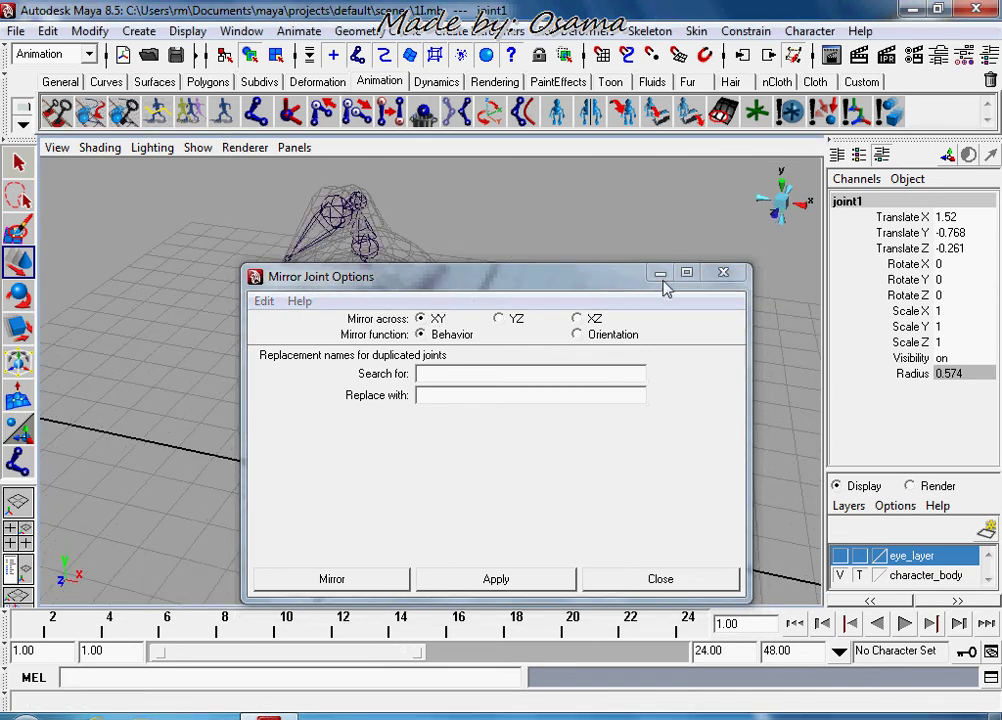
click(335, 584)
Inspect the mirrored leg copy and undo it with Ctrl+Z.
alt+drag(573, 456, 424, 443)
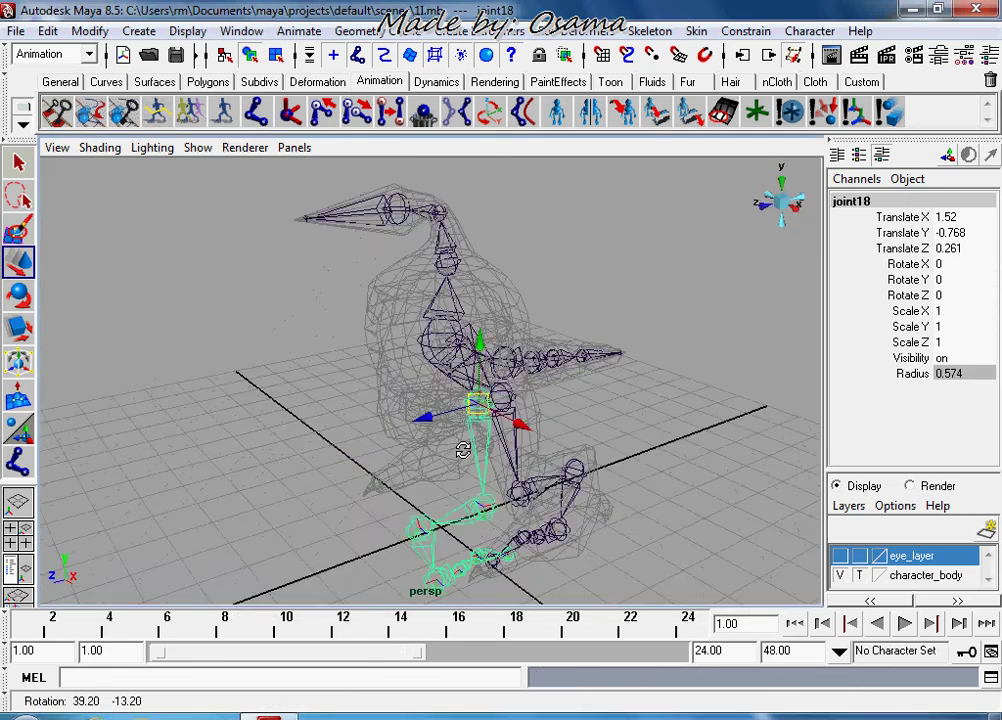
key(ctrl+z)
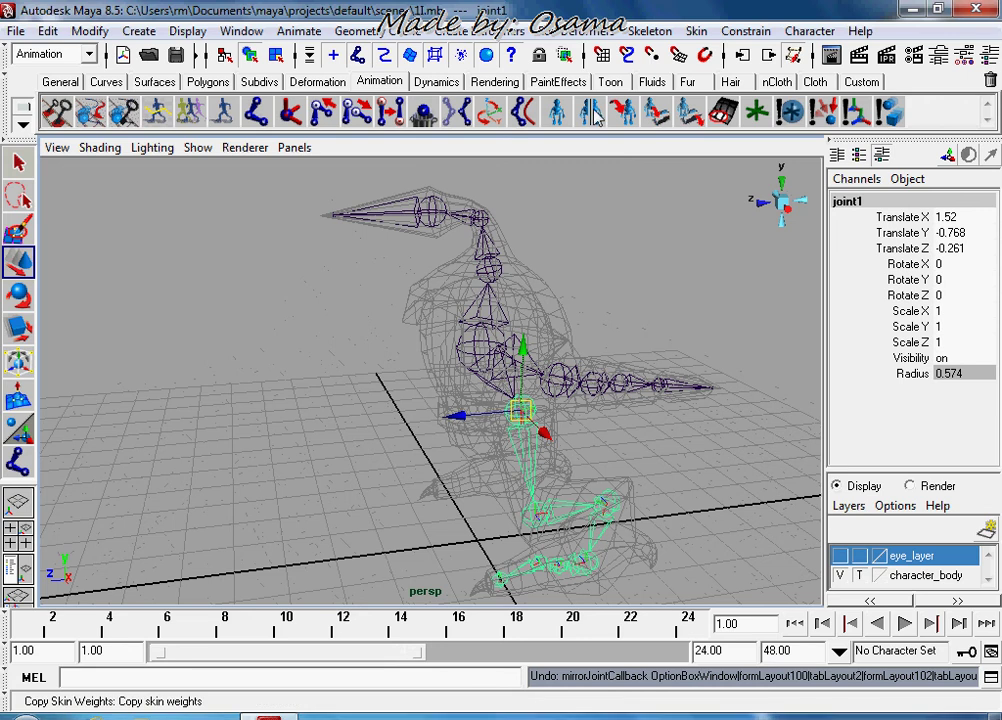
click(649, 31)
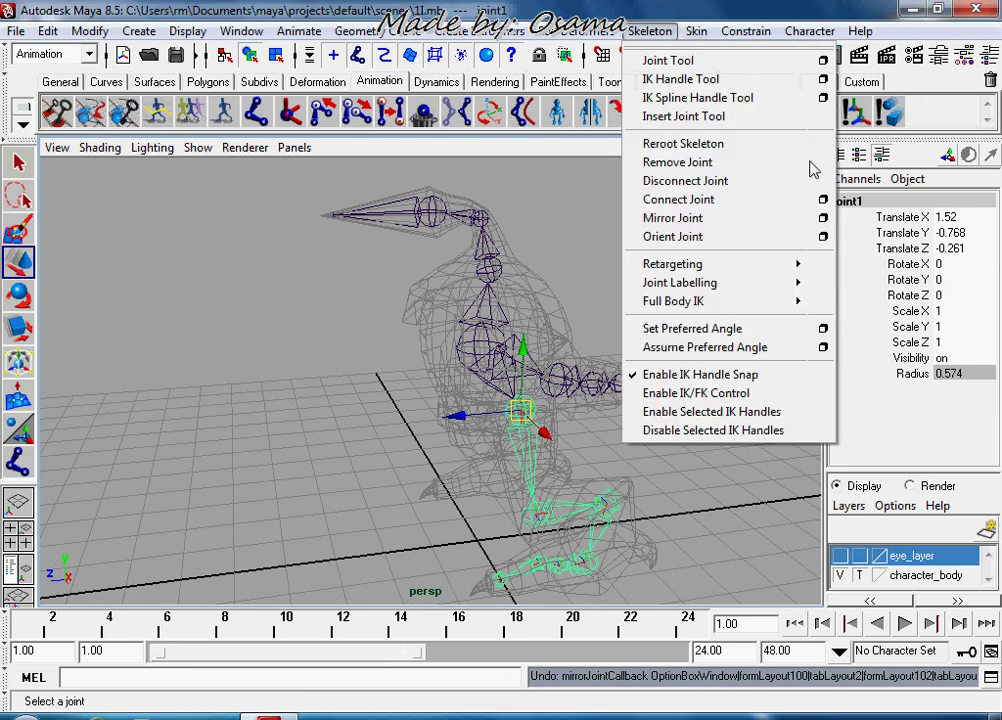
Mirror the leg joint chain across YZ with Behavior, creating joint18 at Translate X -1.52.
click(823, 217)
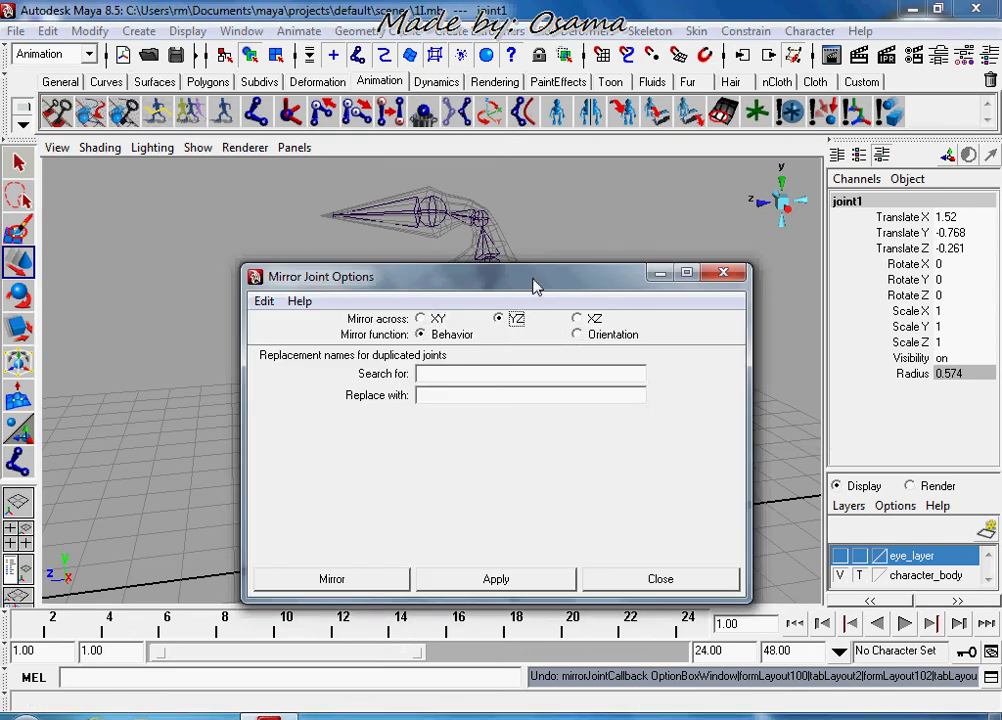
drag(548, 280, 458, 370)
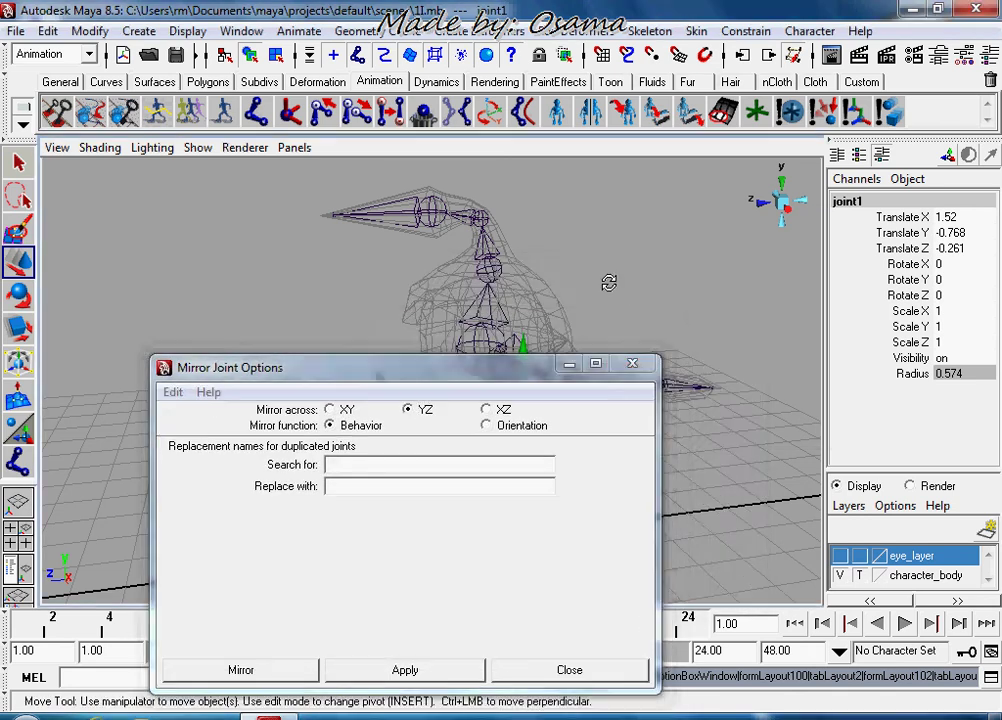
alt+drag(608, 283, 697, 269)
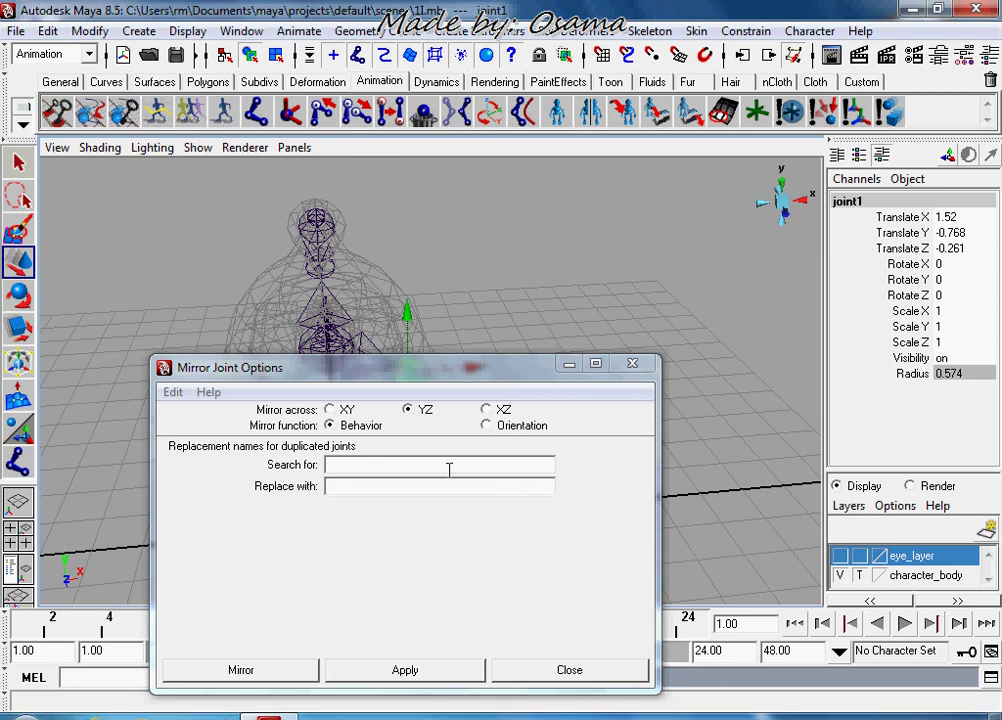
click(405, 670)
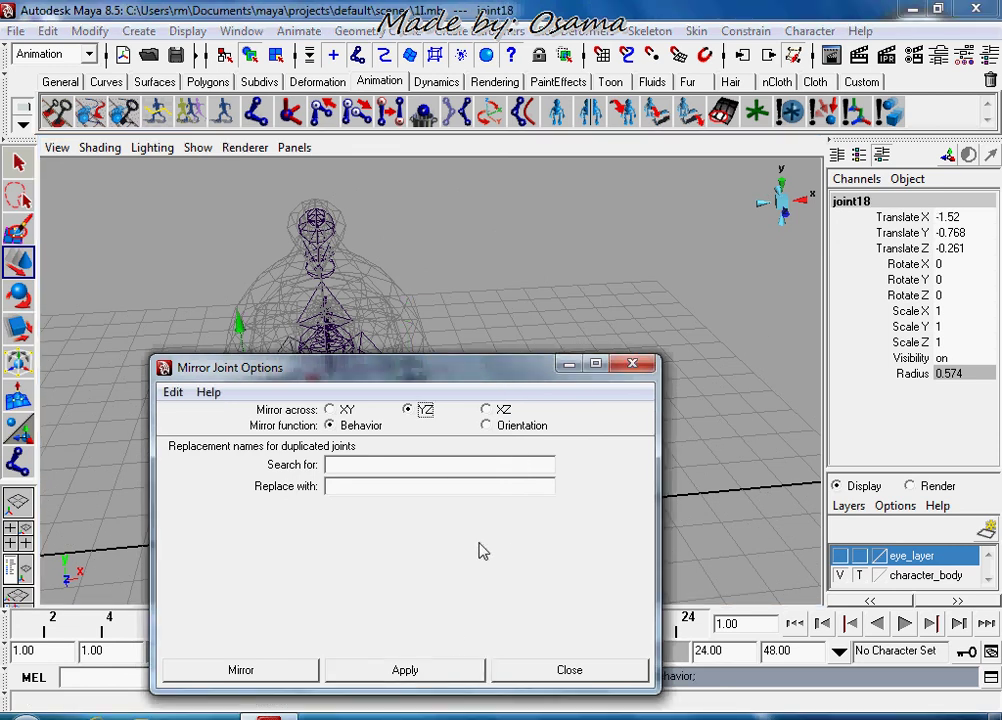
click(569, 364)
mouse_move(553, 388)
alt+mouse_down()
mouse_move(485, 360)
mouse_move(555, 353)
alt+mouse_up()
click(555, 353)
alt+right_drag(696, 539, 465, 370)
mouse_move(465, 370)
alt+mouse_down()
mouse_move(447, 407)
mouse_move(347, 420)
mouse_move(238, 385)
alt+mouse_up()
Toggle the eye_layer and character_body layers' visibility off and back on.
scroll(476, 327, up, 2)
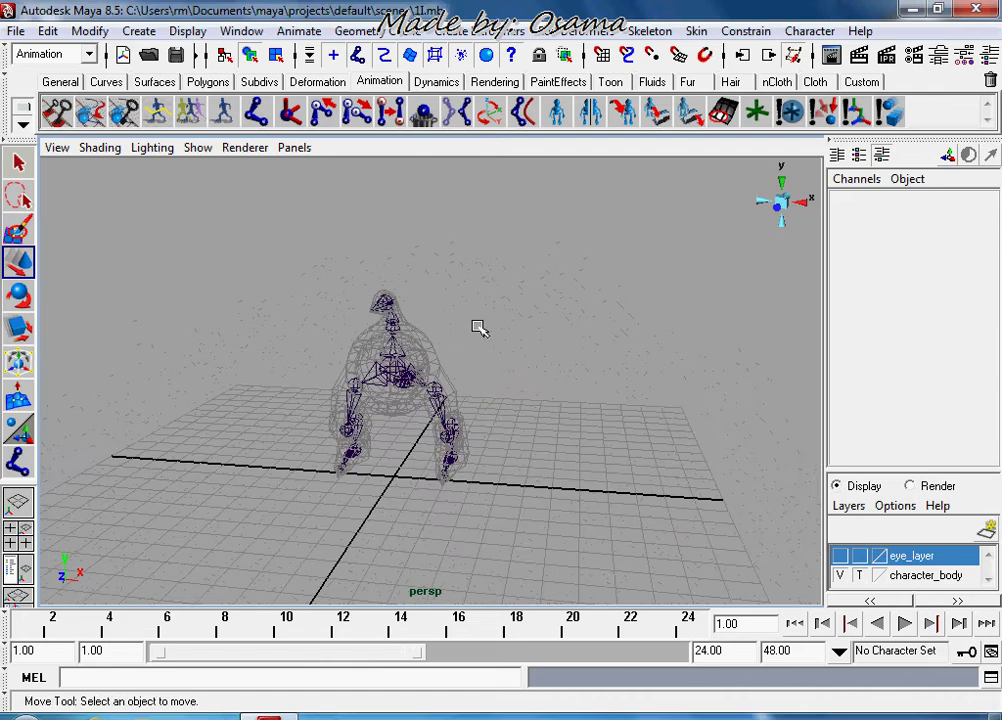
scroll(472, 327, up, 2)
scroll(590, 331, up, 3)
alt+drag(590, 331, 528, 358)
scroll(599, 418, down, 3)
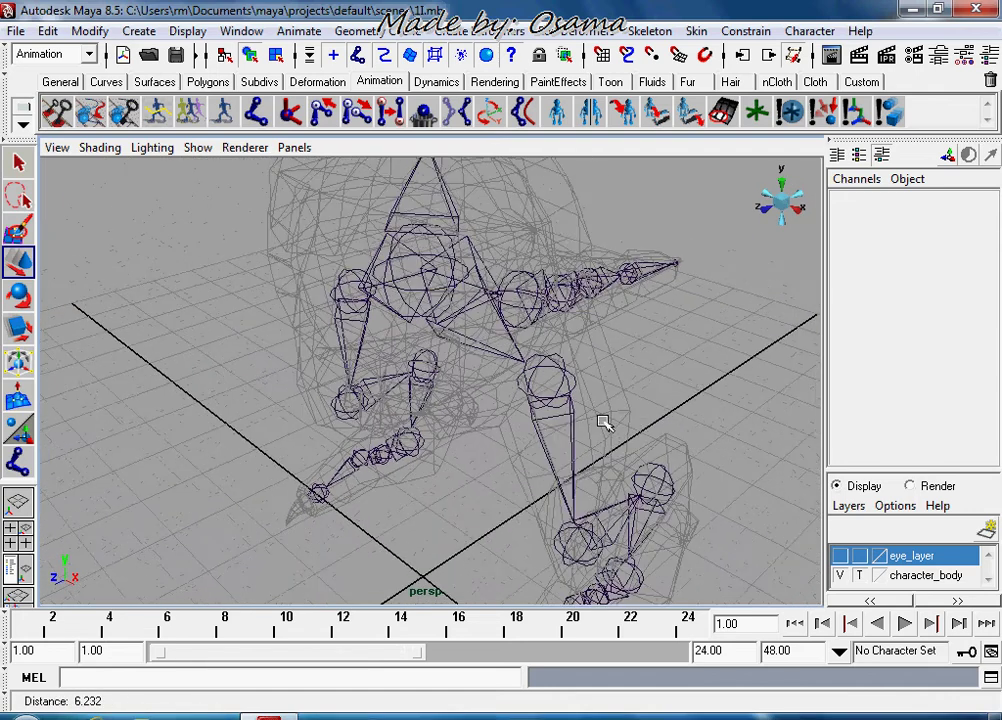
scroll(599, 418, down, 2)
click(840, 555)
click(840, 575)
click(840, 555)
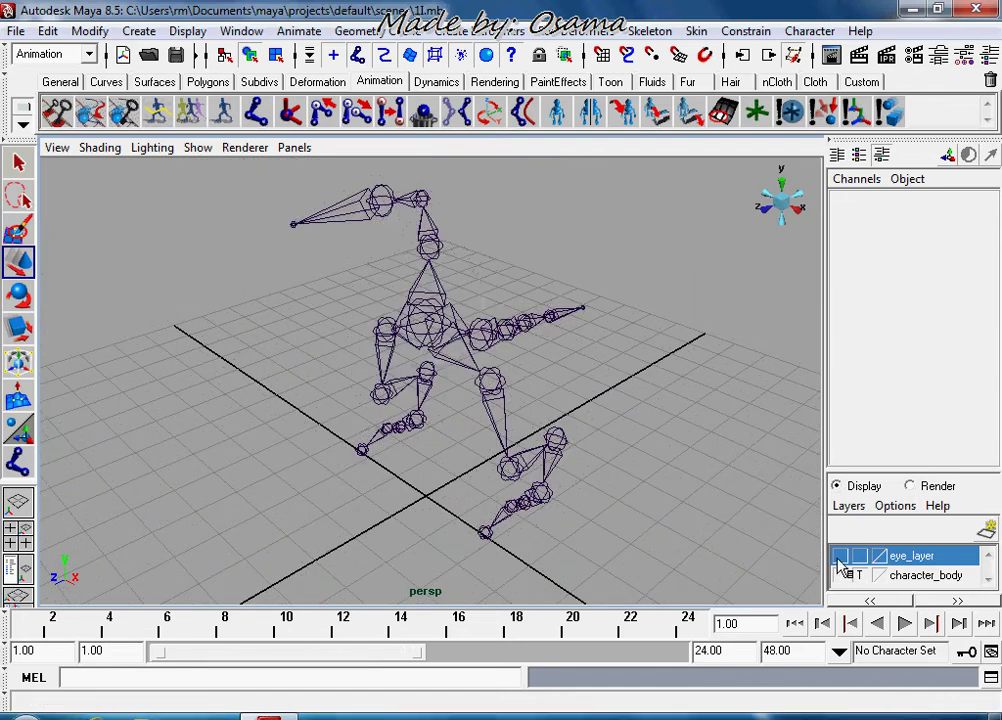
click(840, 575)
Switch character_body to reference and back to normal, then hide it and select the skeleton.
click(860, 575)
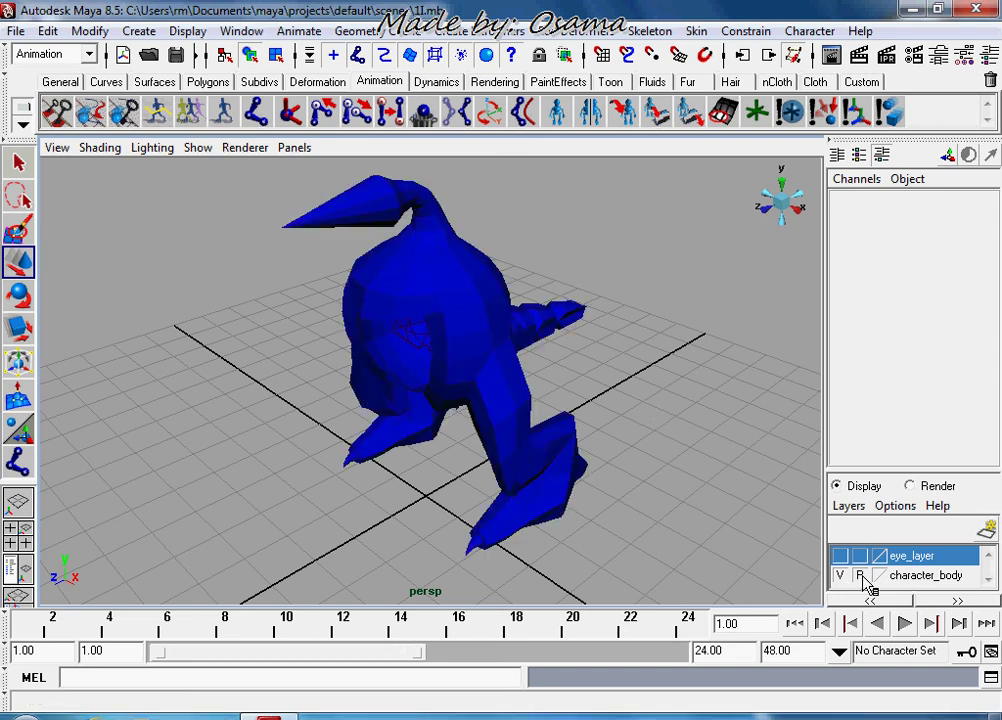
click(860, 575)
click(840, 575)
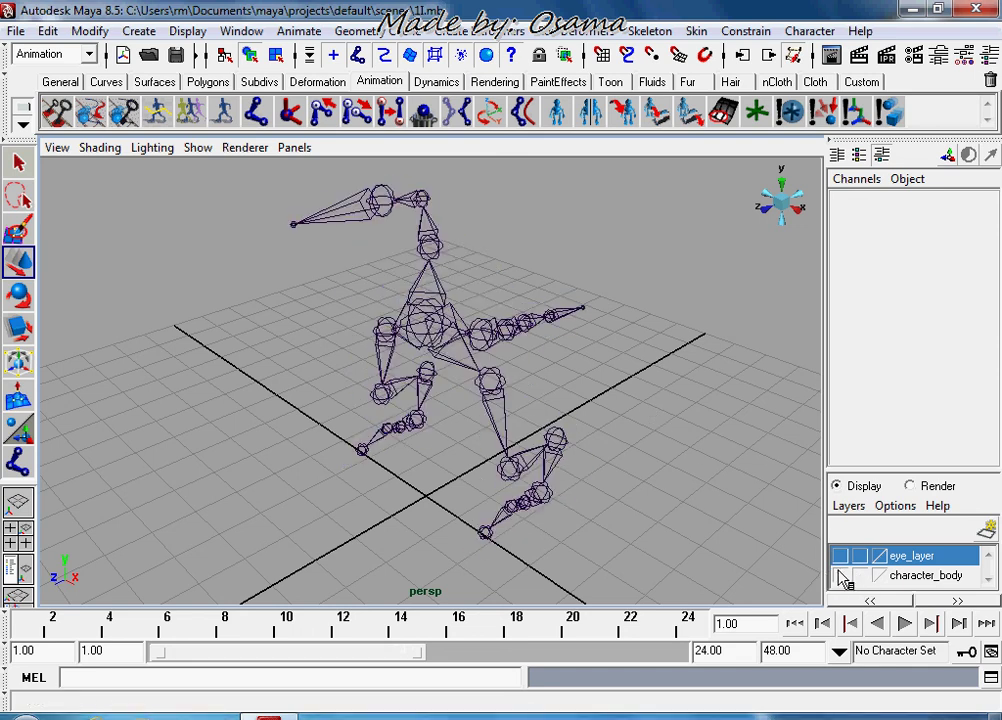
drag(342, 305, 484, 343)
alt+drag(665, 405, 720, 370)
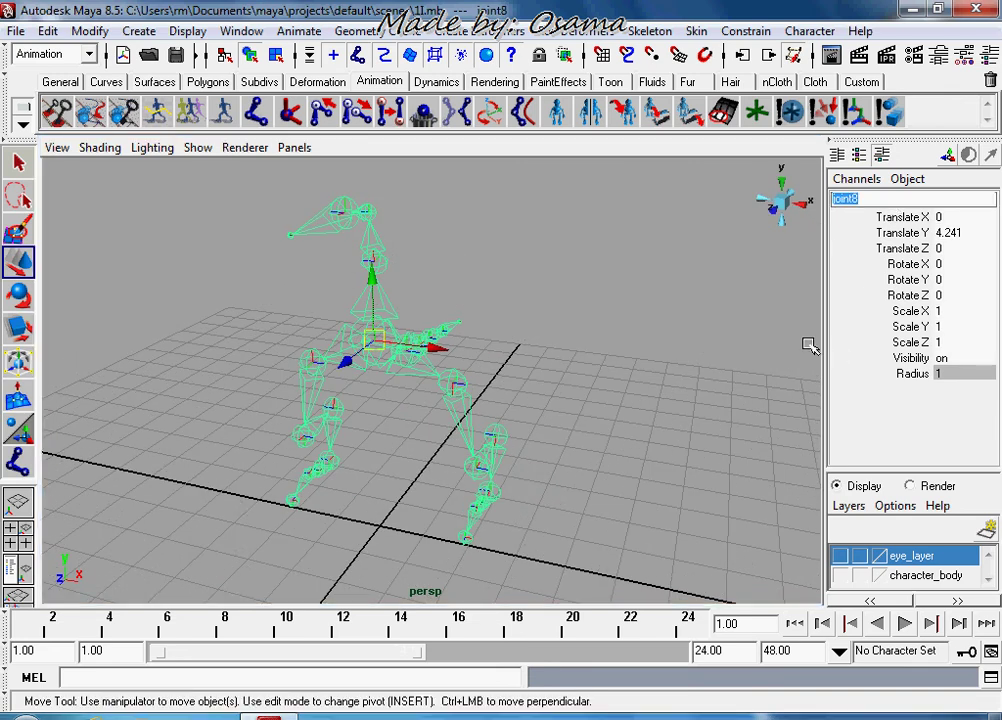
Rename the two leg root joints to L_leg and r_leg.
alt+drag(596, 410, 510, 398)
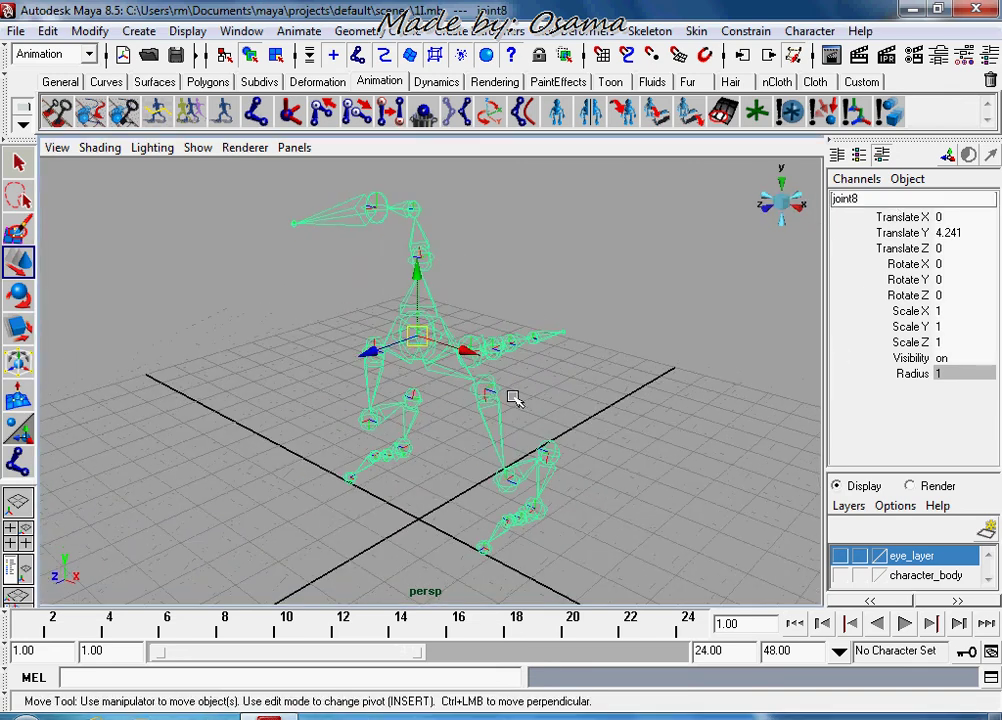
click(640, 300)
click(486, 388)
click(893, 202)
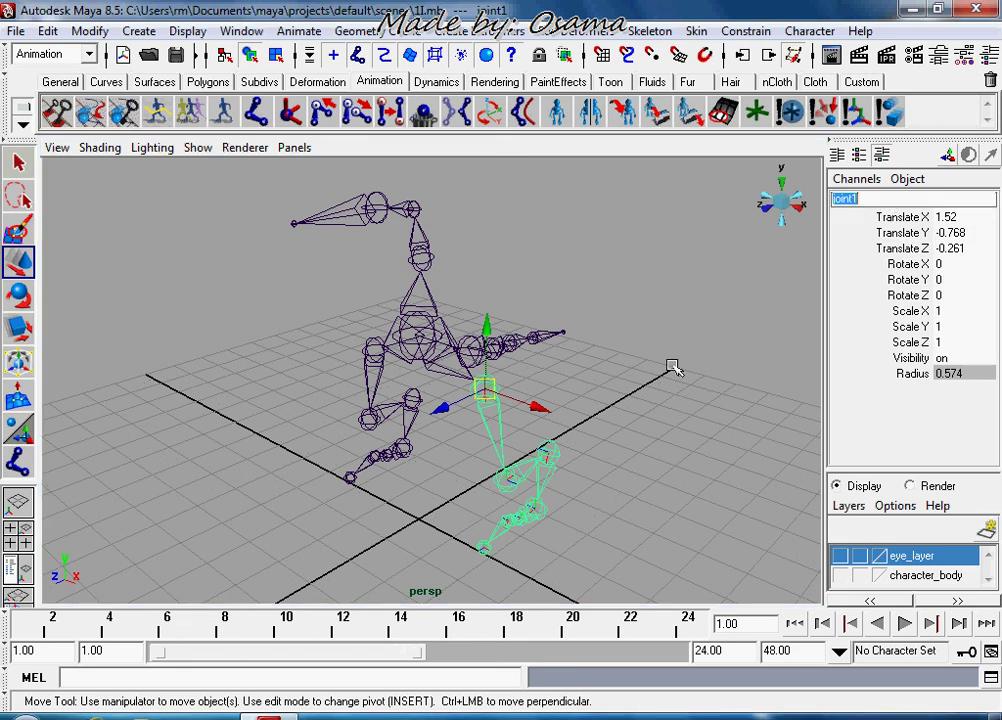
text(L)
text(_f)
text(oo)
key(BackSpace)
key(BackSpace)
key(BackSpace)
key(BackSpace)
text(le)
text(g)
key(Return)
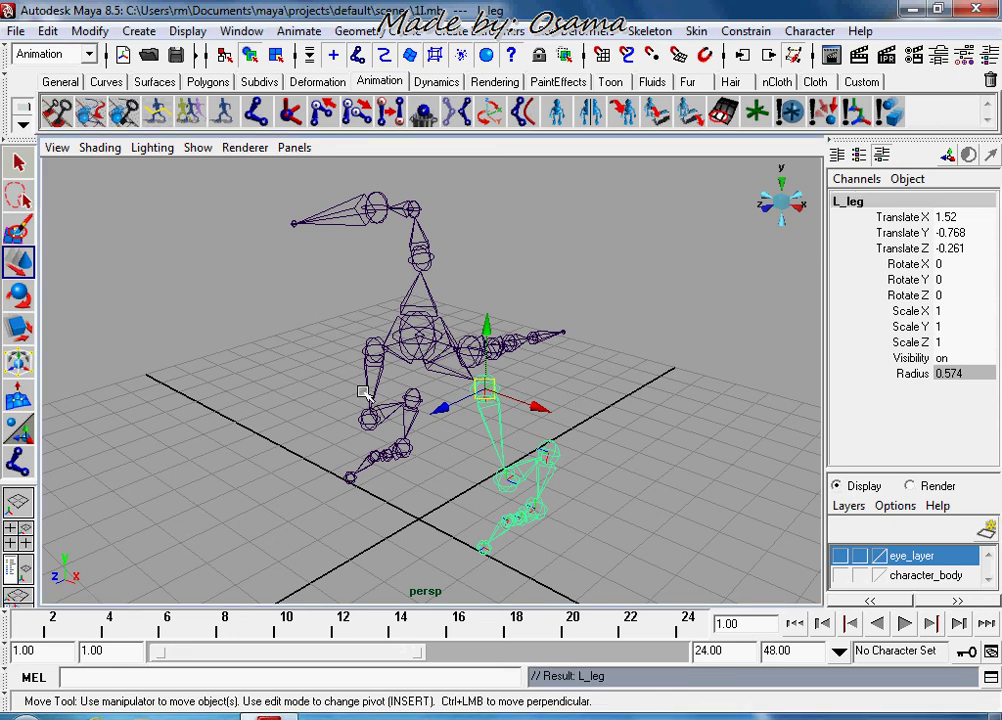
click(365, 395)
click(845, 199)
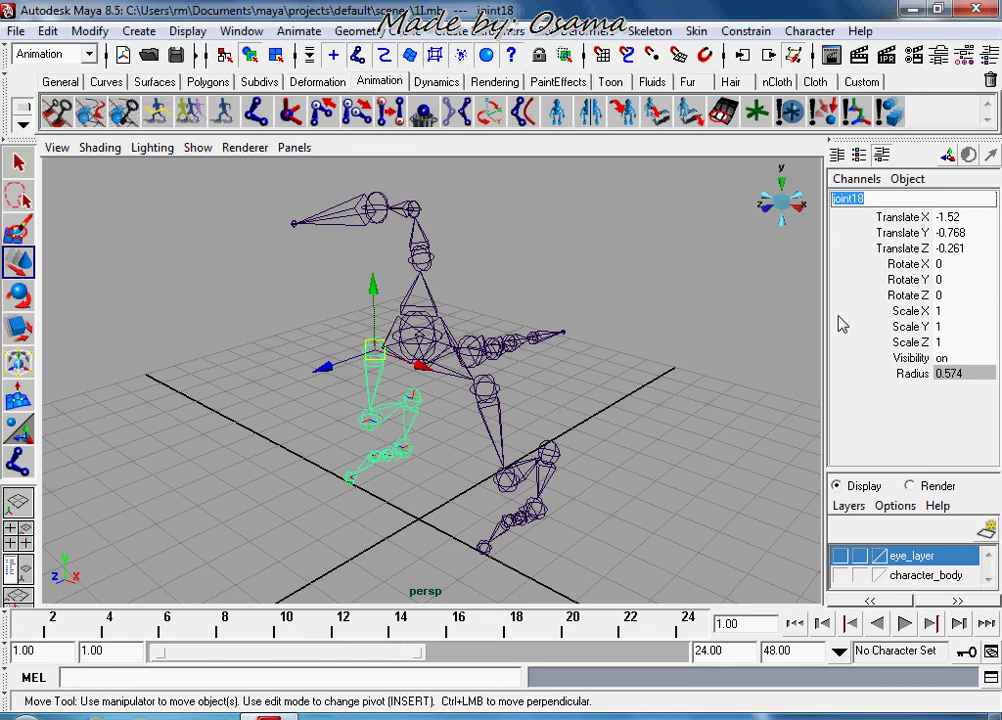
text(r_)
text(leg)
key(Return)
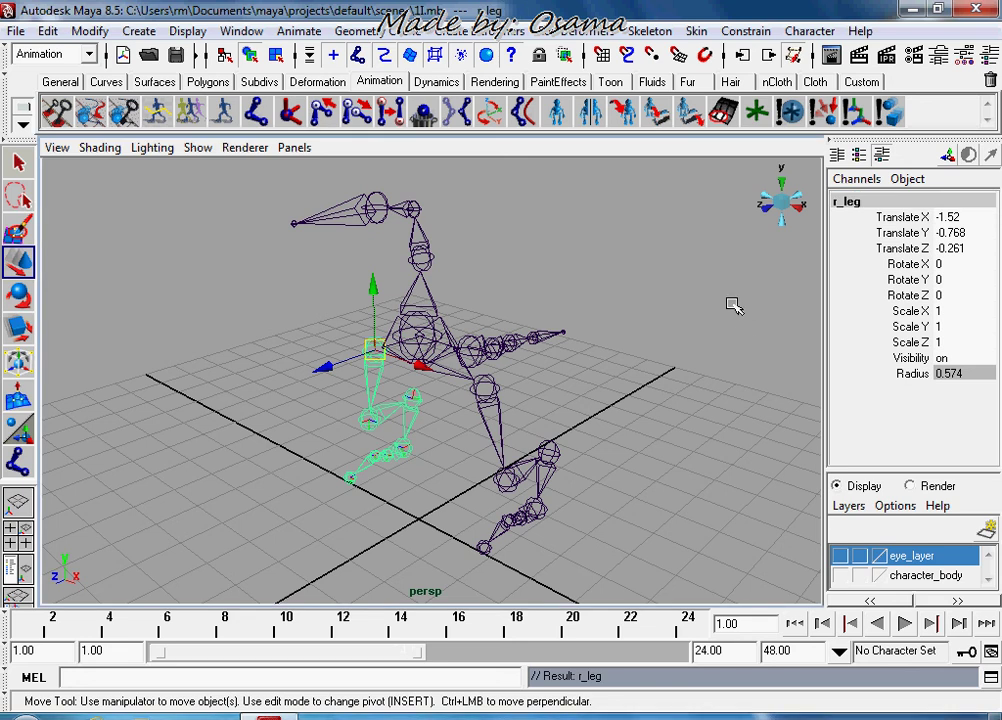
Rename the tail and horn root joints to tail and horn.
mouse_move(729, 302)
alt+mouse_down()
mouse_move(628, 351)
mouse_move(577, 340)
alt+mouse_up()
click(577, 340)
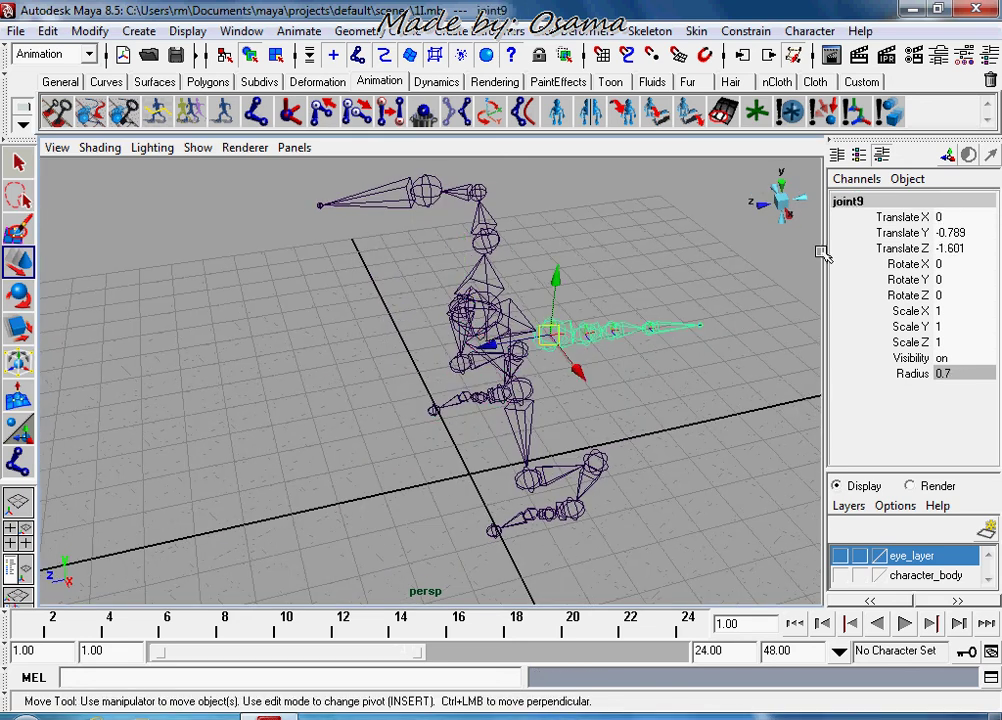
double_click(935, 201)
text(l)
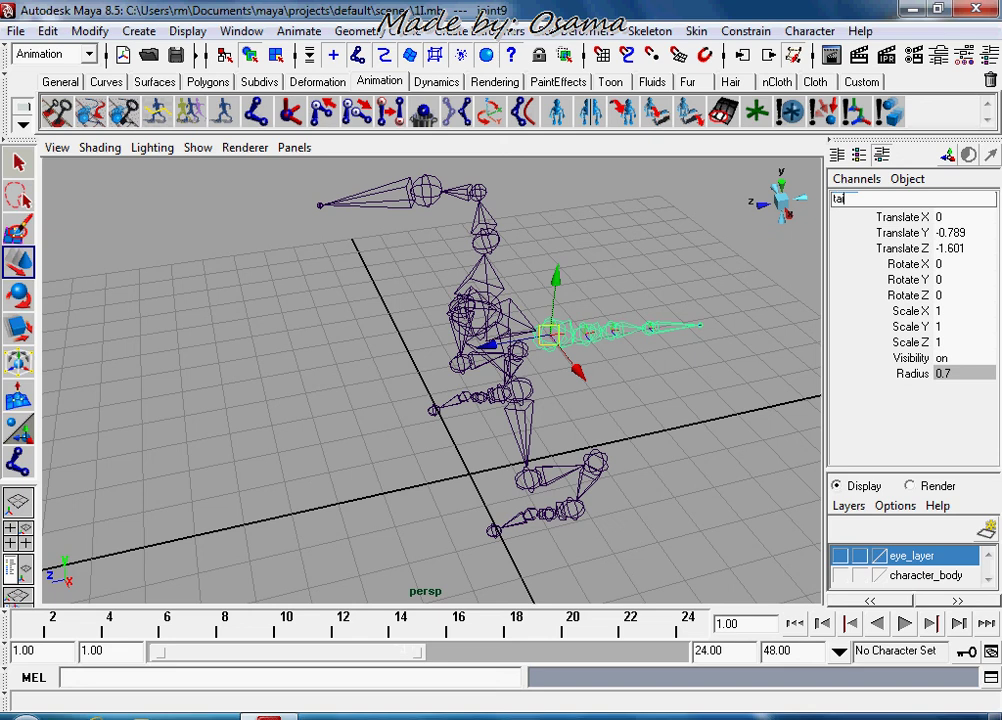
key(Return)
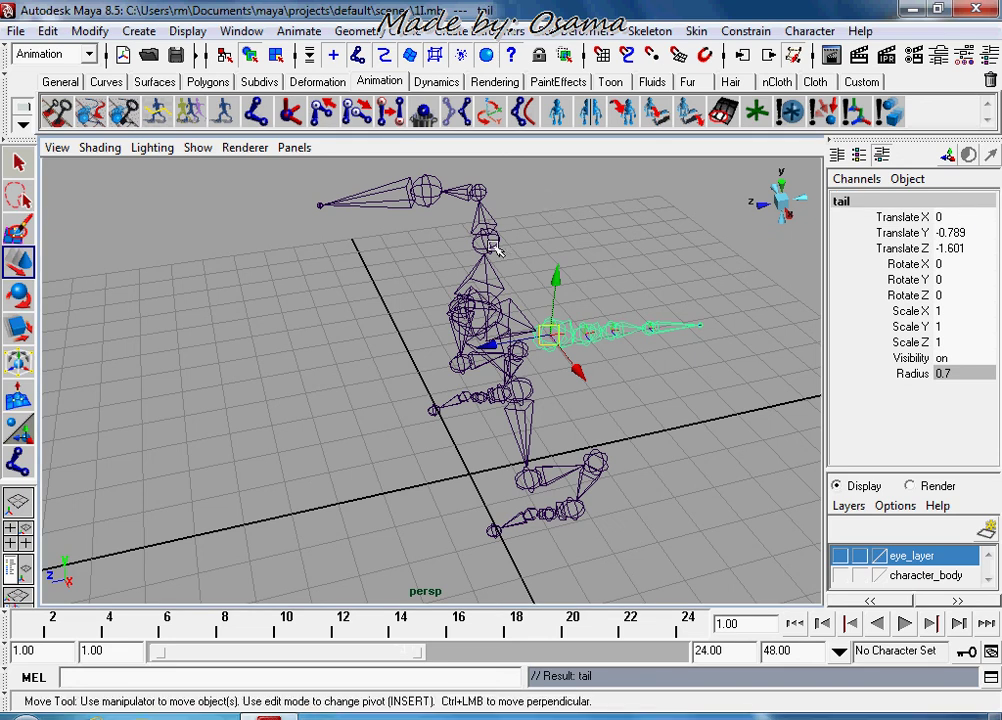
click(482, 217)
drag(566, 235, 544, 217)
key(w)
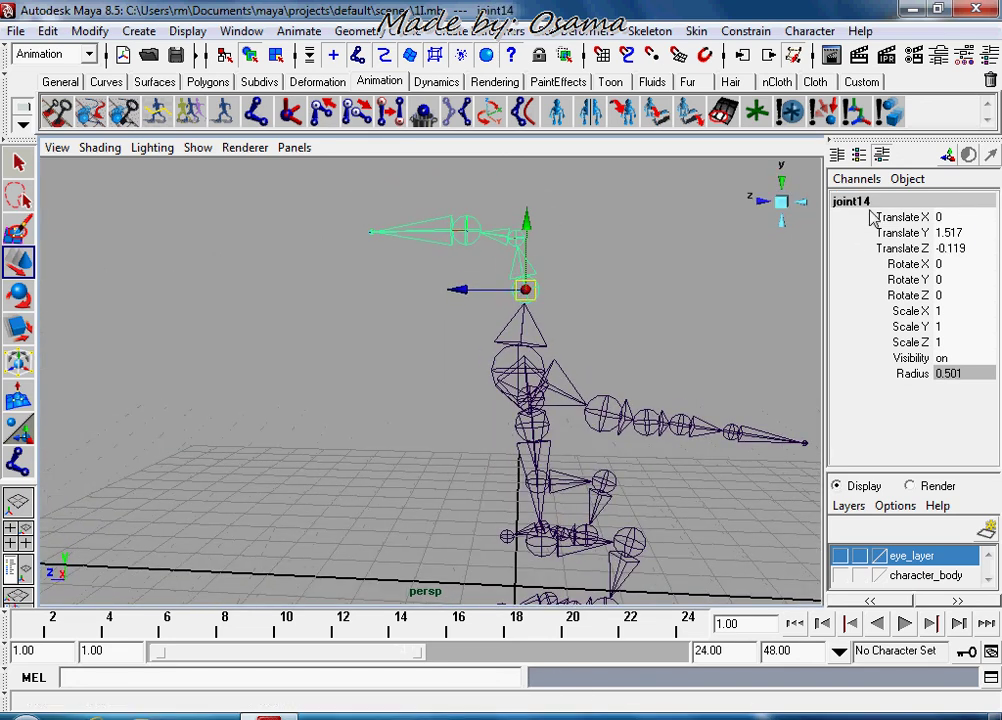
double_click(868, 201)
text(orn)
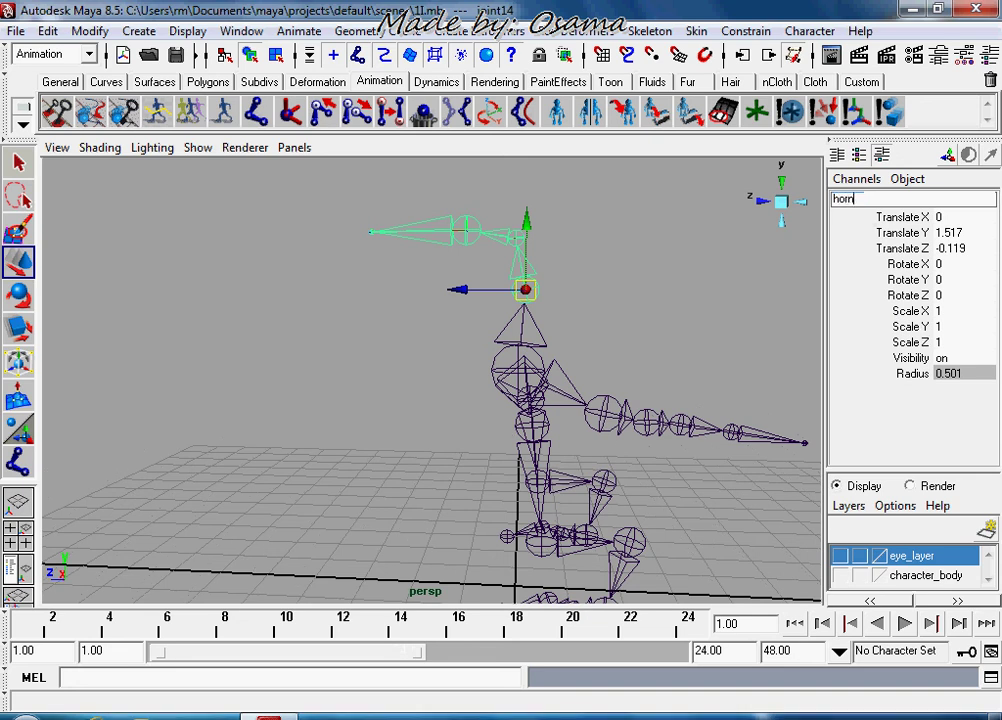
key(Return)
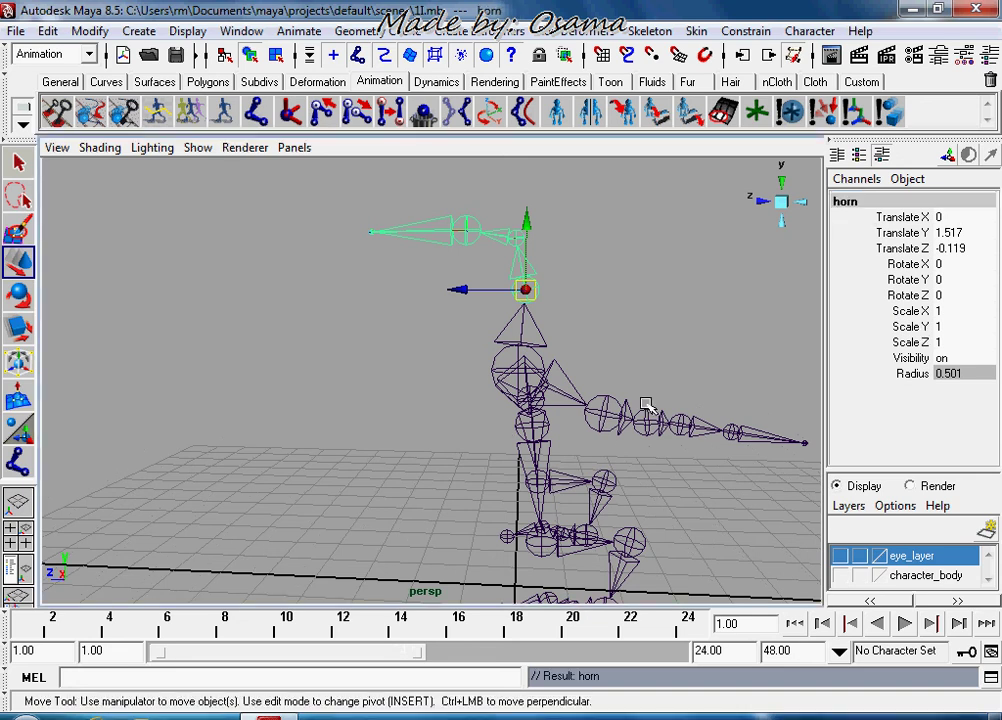
Rename the lower leg joints R_leg and L_knee.
mouse_move(649, 403)
alt+mouse_down()
mouse_move(664, 374)
mouse_move(718, 406)
alt+mouse_up()
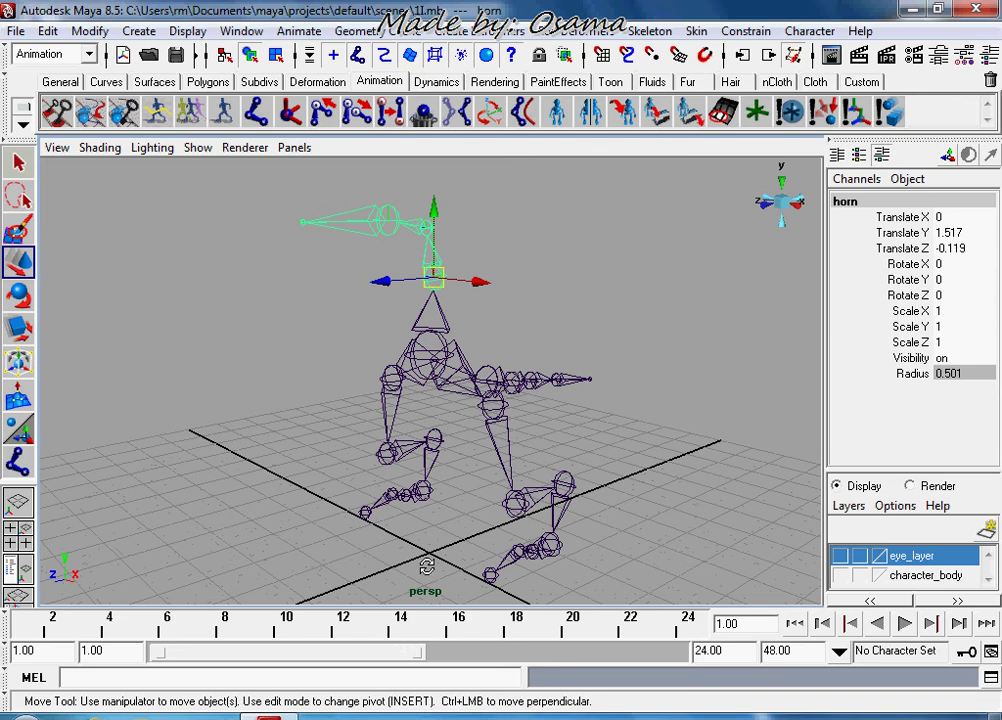
alt+drag(335, 445, 398, 524)
click(398, 524)
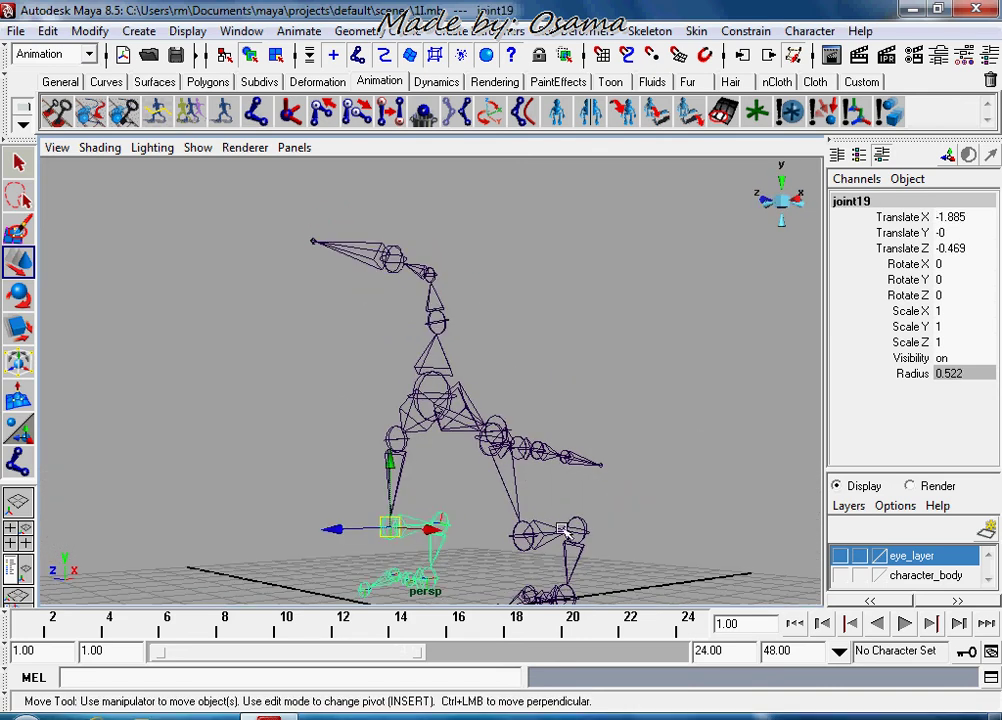
click(955, 200)
text(R-leg)
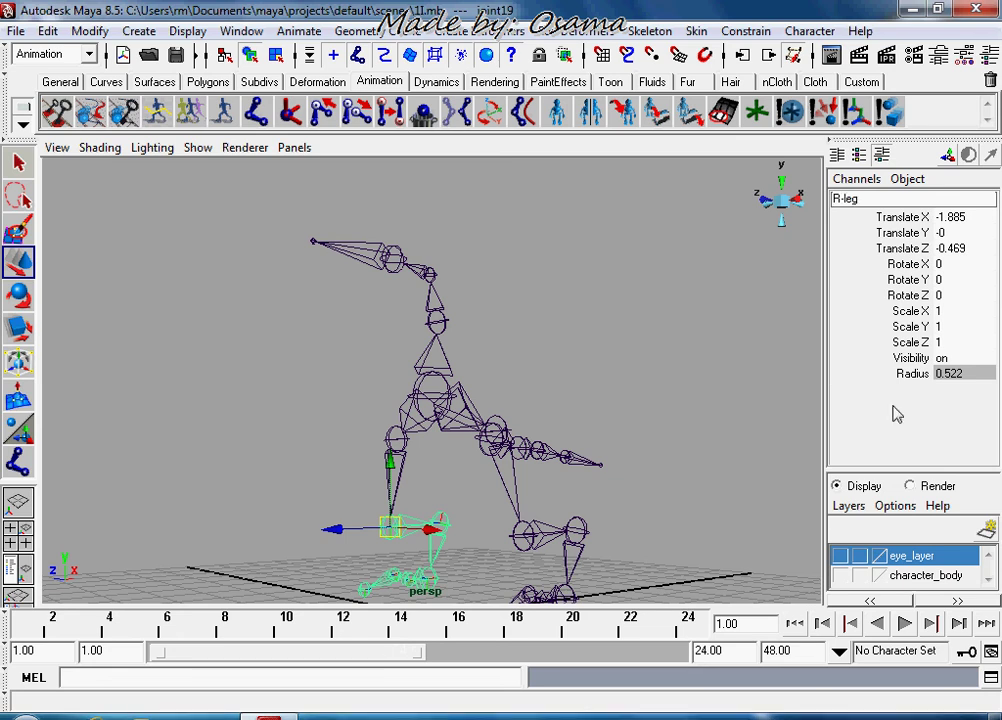
key(Return)
click(522, 537)
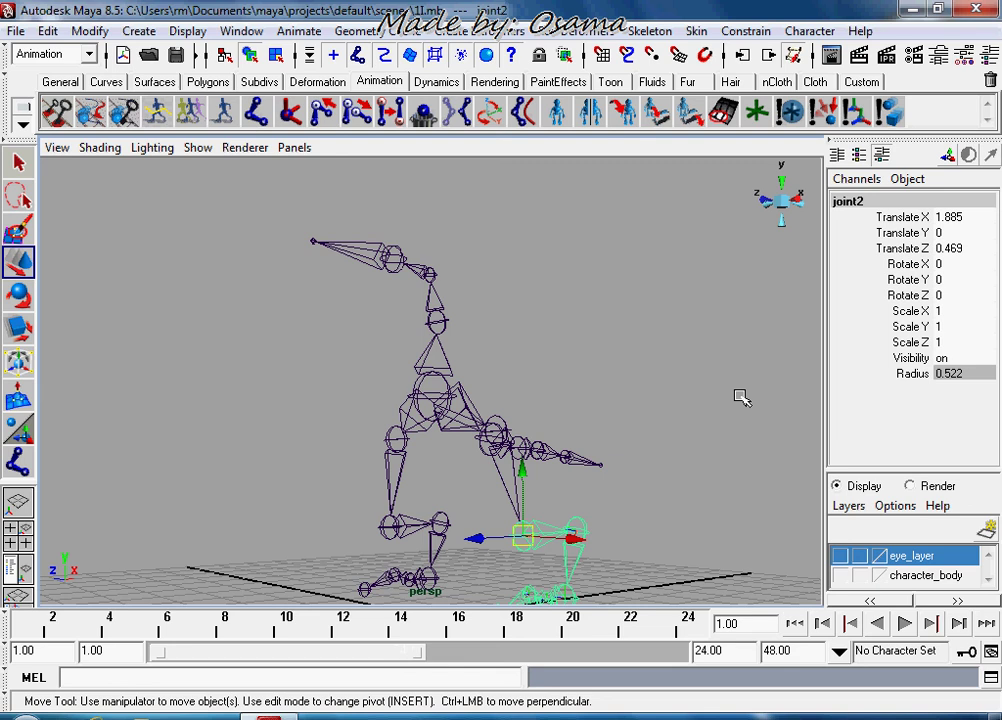
click(901, 203)
text(L_k)
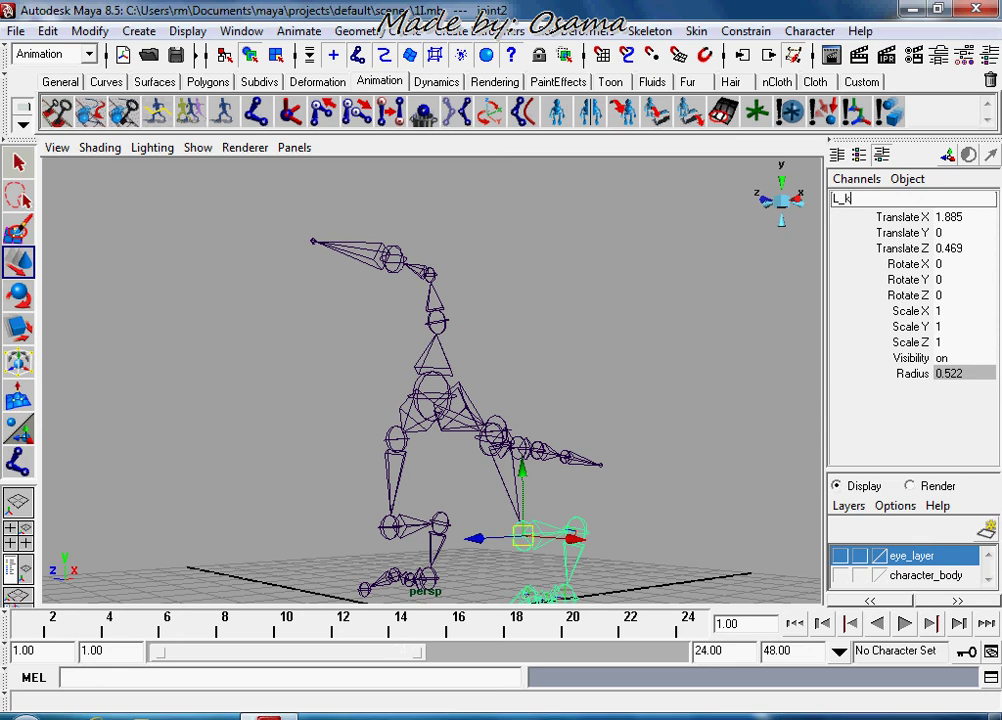
text(e)
key(Return)
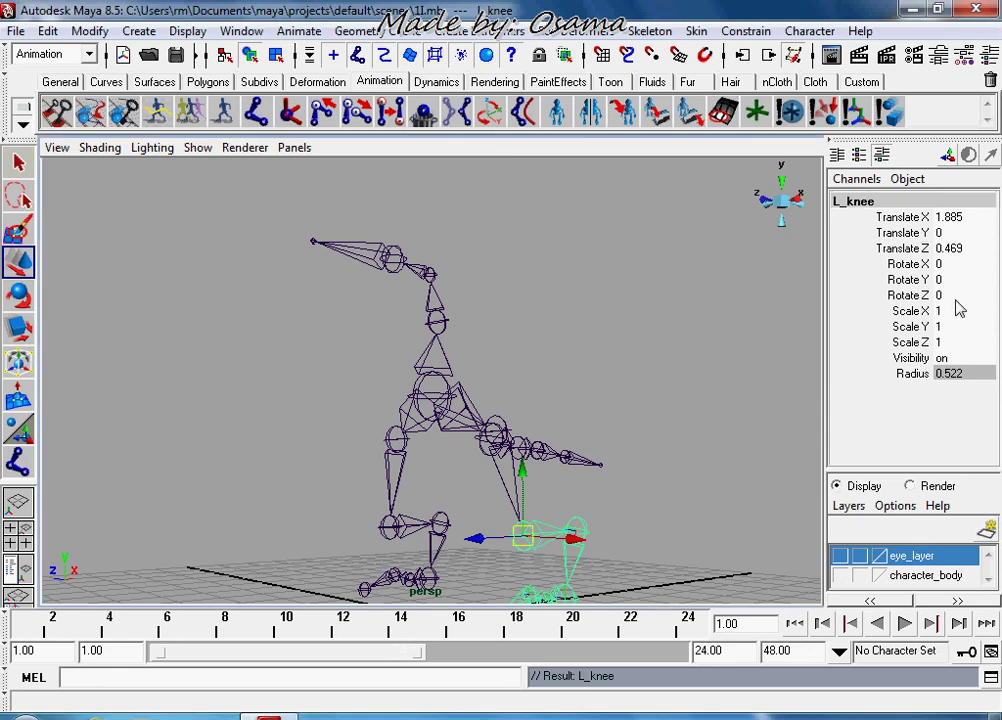
Rename the R_leg joint to R_knee.
click(392, 528)
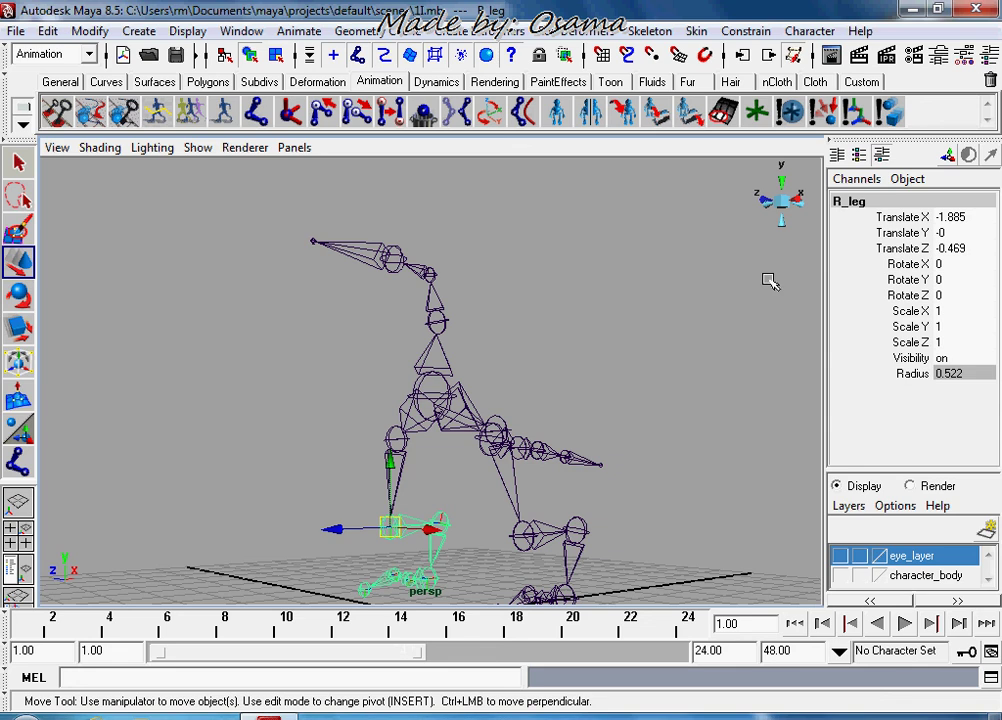
click(400, 440)
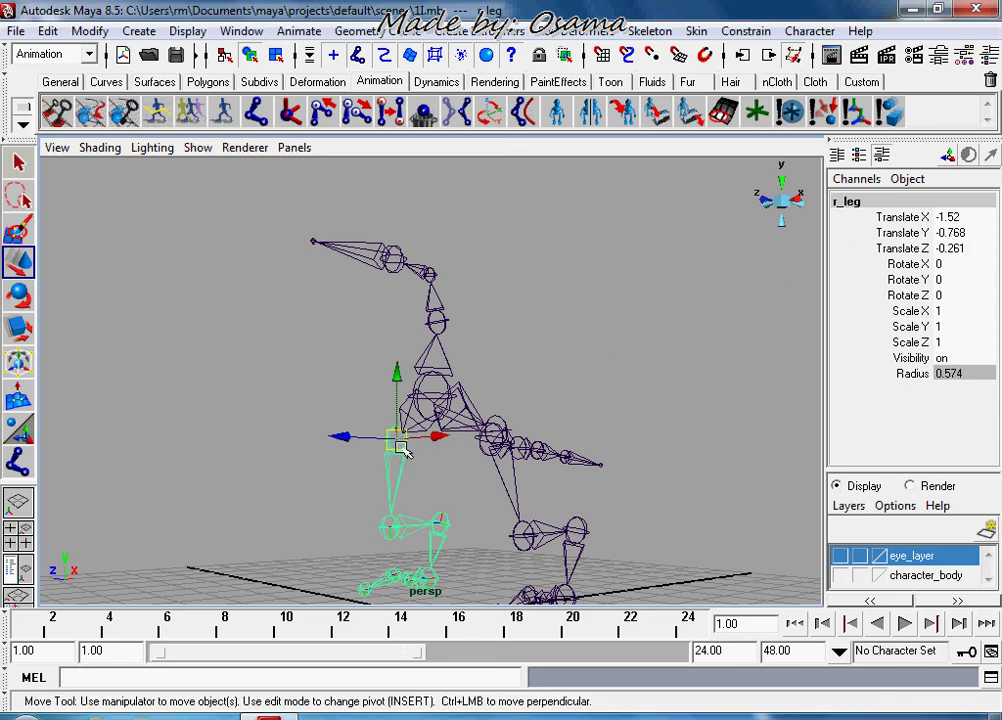
click(400, 525)
click(850, 200)
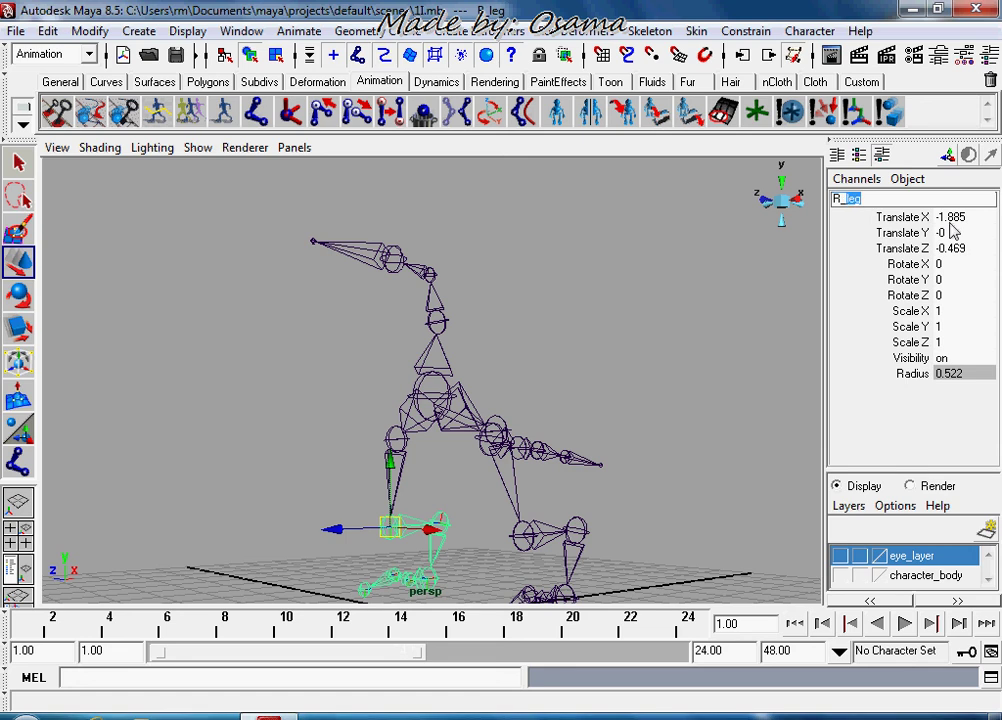
text(knee)
key(Return)
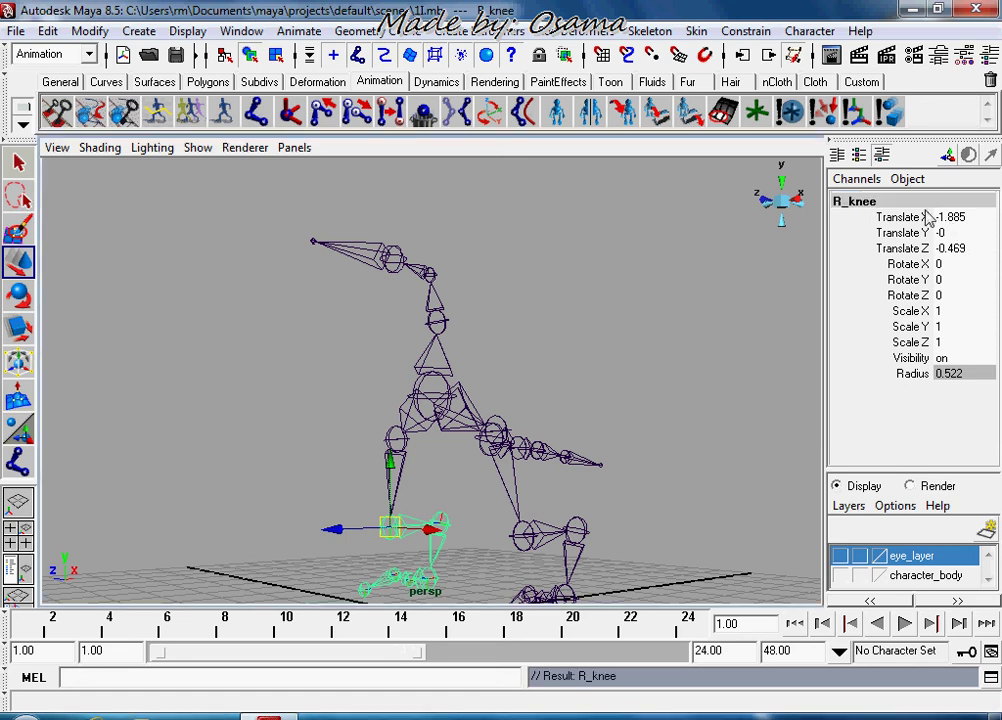
Rename the left foot joint to L_foot.
mouse_move(617, 494)
alt+mouse_down()
mouse_move(620, 523)
mouse_move(546, 385)
mouse_move(566, 416)
alt+mouse_up()
click(532, 434)
click(503, 450)
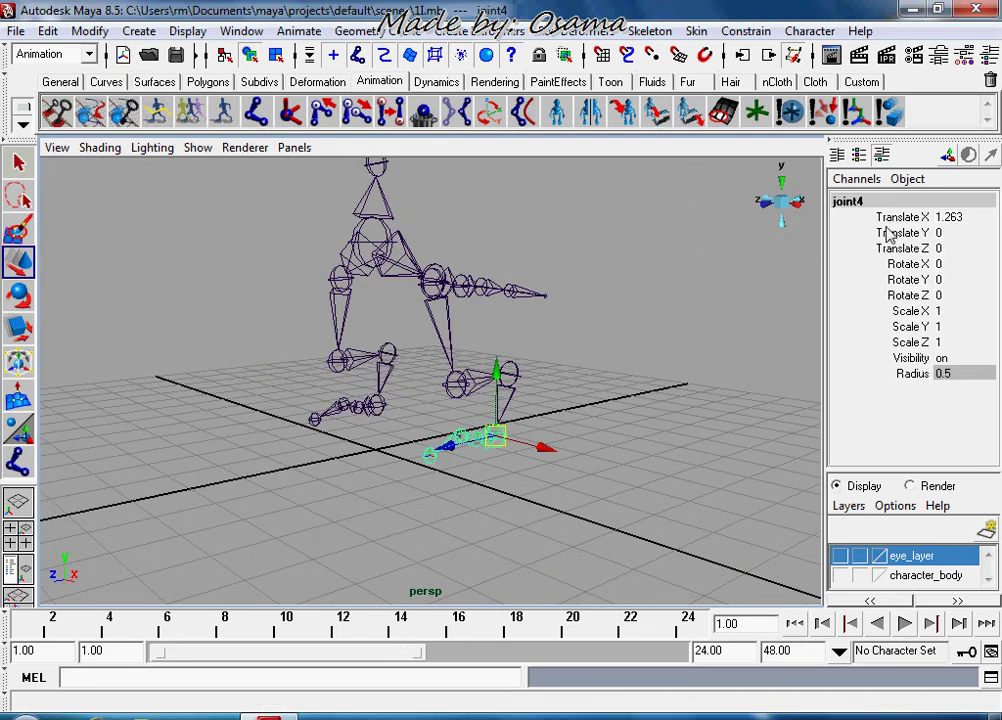
click(860, 198)
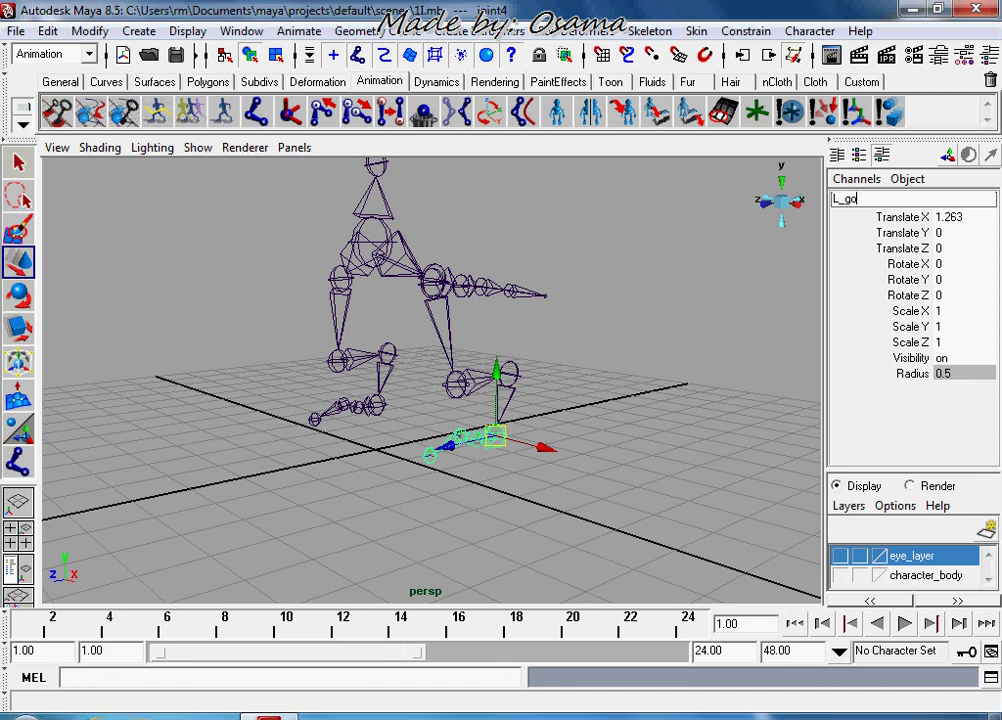
text(ot)
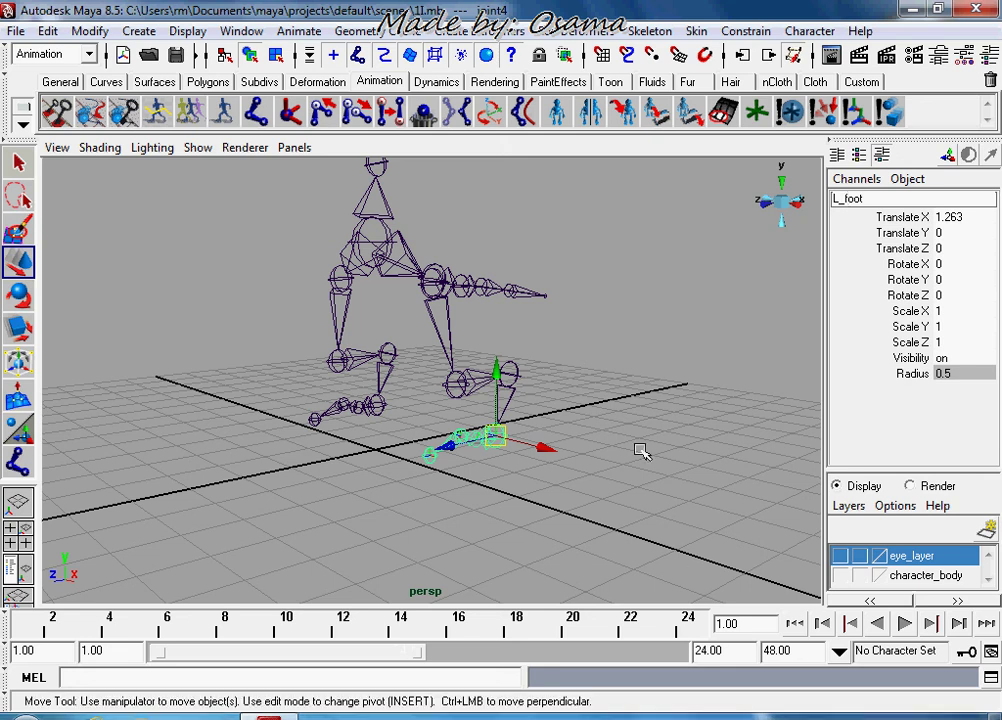
key(Return)
Rename the other foot joint, joint21, to r_foot.
mouse_move(393, 457)
alt+mouse_down()
mouse_move(407, 470)
mouse_move(347, 398)
mouse_move(264, 402)
alt+mouse_up()
click(215, 395)
double_click(848, 199)
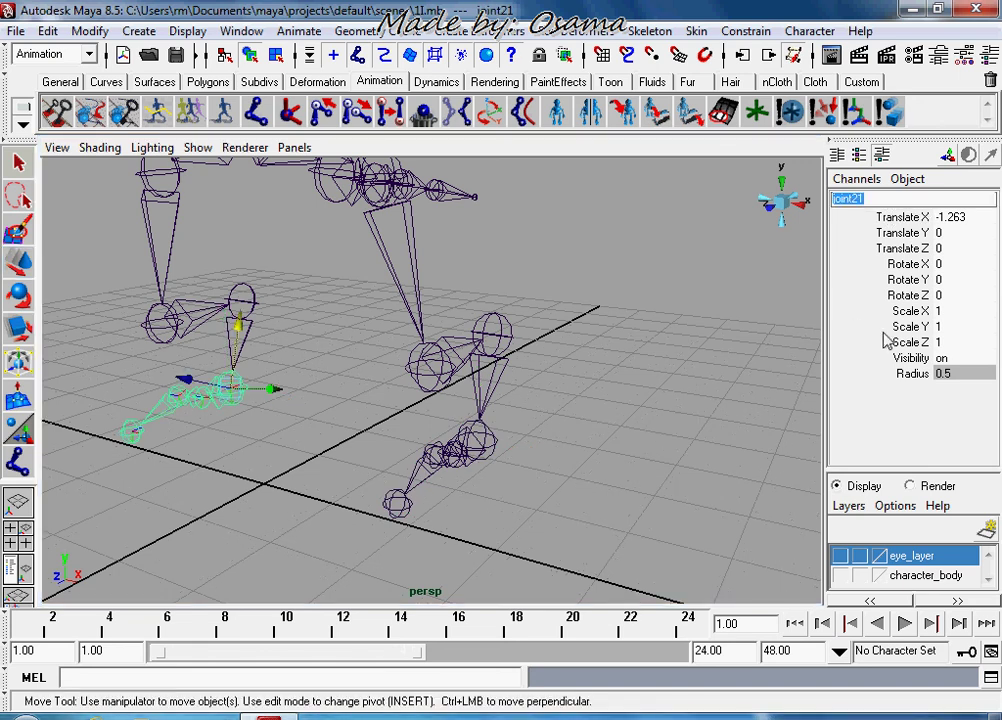
text(R_foo)
key(Return)
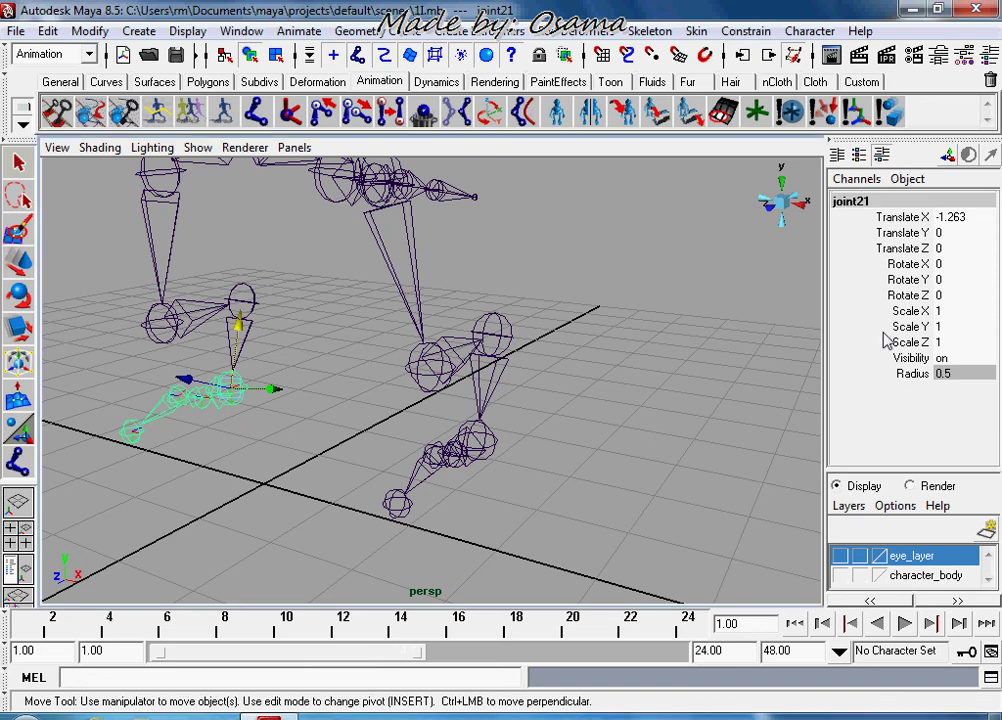
double_click(840, 199)
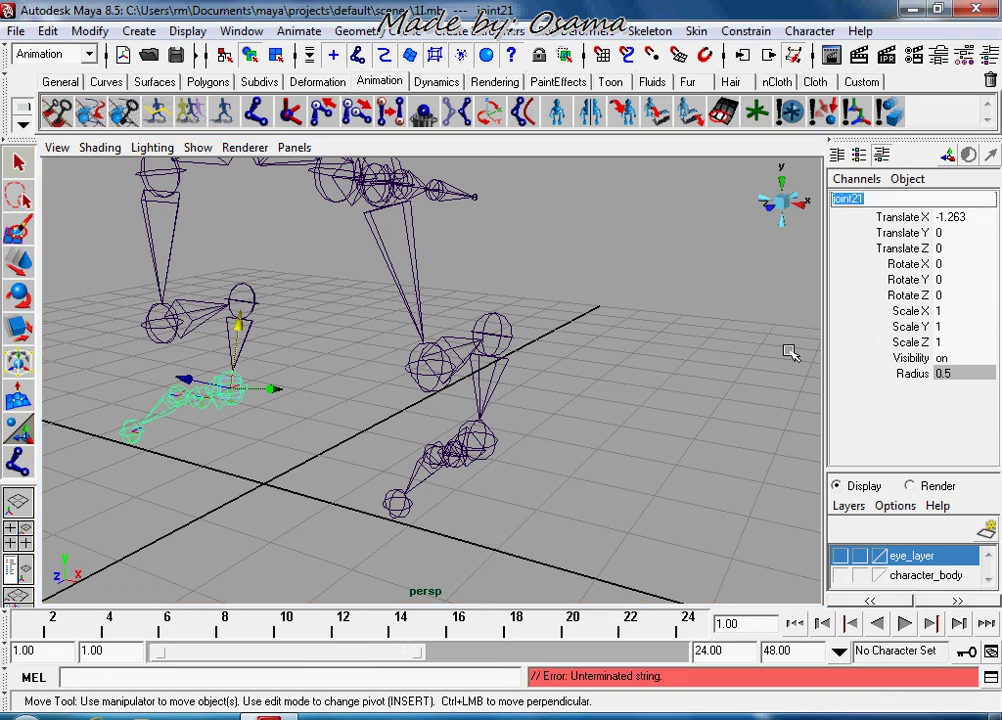
key(BackSpace)
text(r_foot)
key(Return)
Rename the root joint joint8 to main.
click(532, 306)
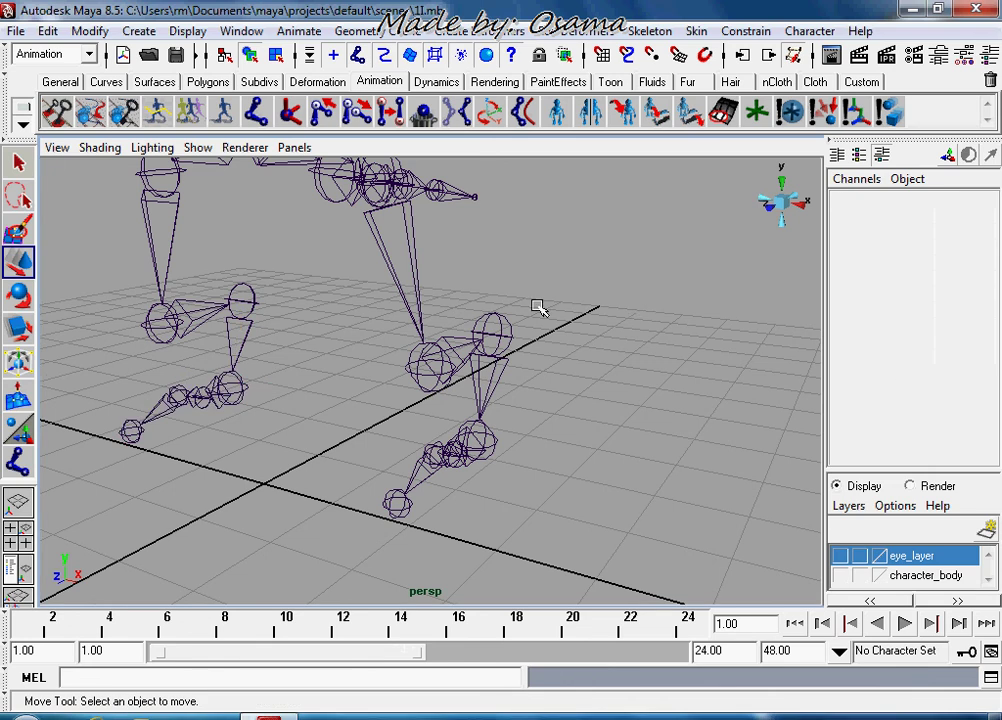
alt+right_drag(532, 306, 544, 309)
alt+drag(544, 309, 432, 272)
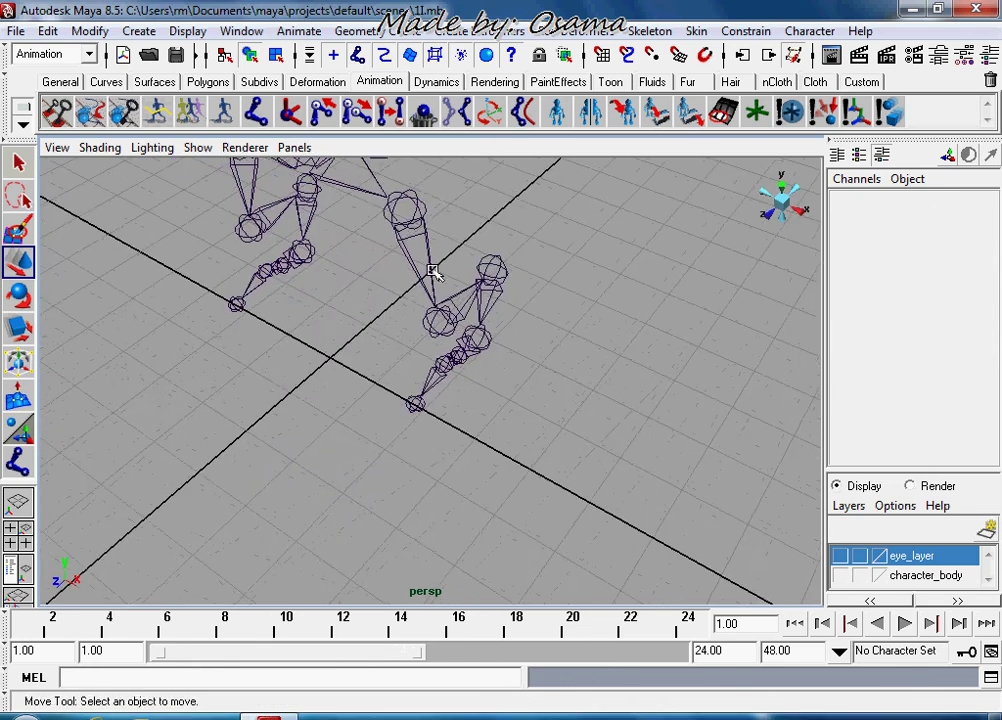
click(432, 272)
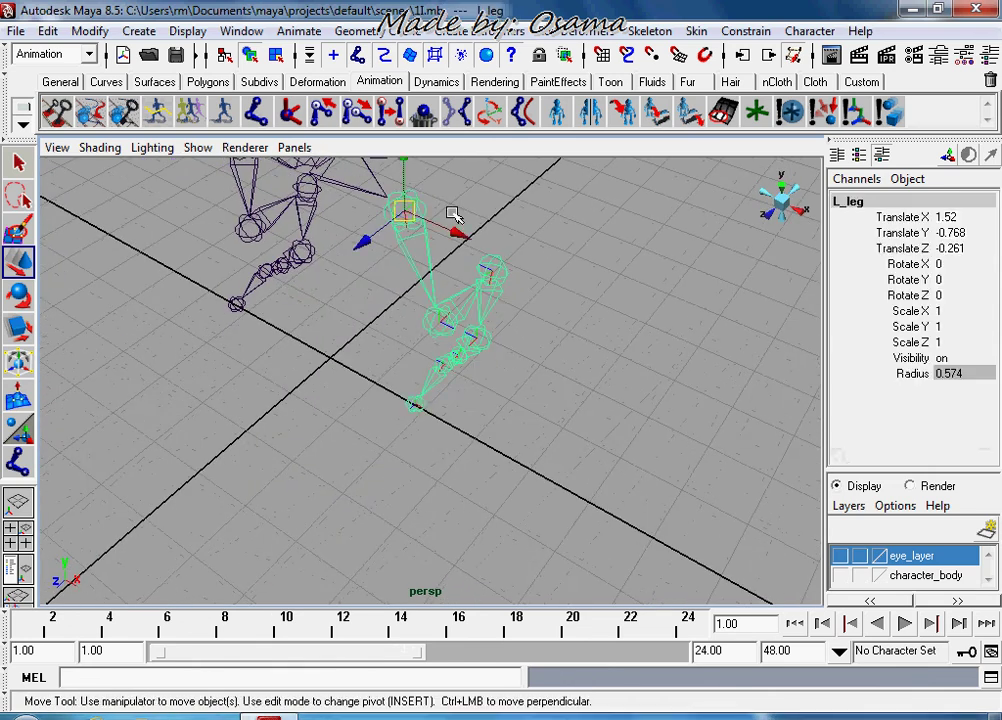
mouse_move(508, 219)
alt+mouse_down()
mouse_move(566, 248)
mouse_move(631, 458)
mouse_move(640, 320)
alt+mouse_up()
key(Up)
click(871, 199)
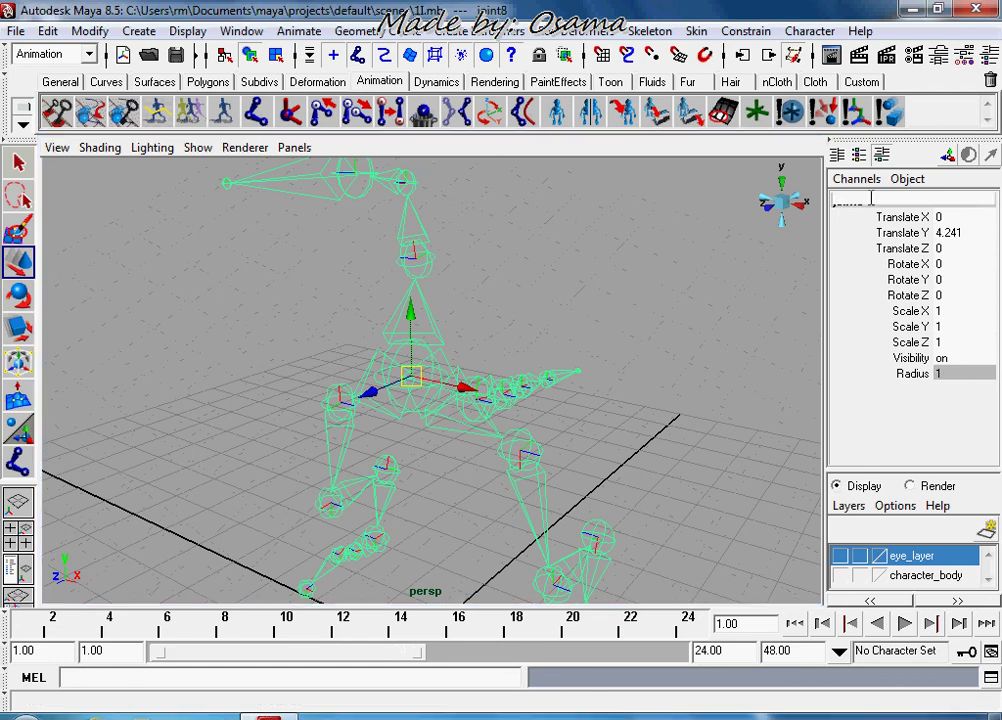
text(r)
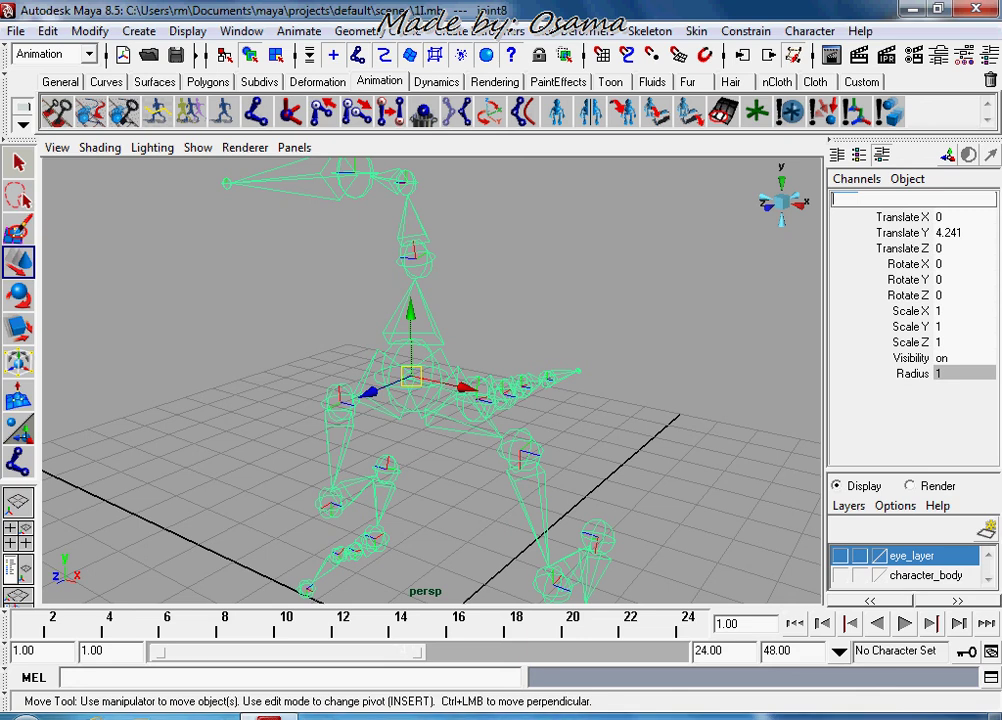
text(ain)
key(Return)
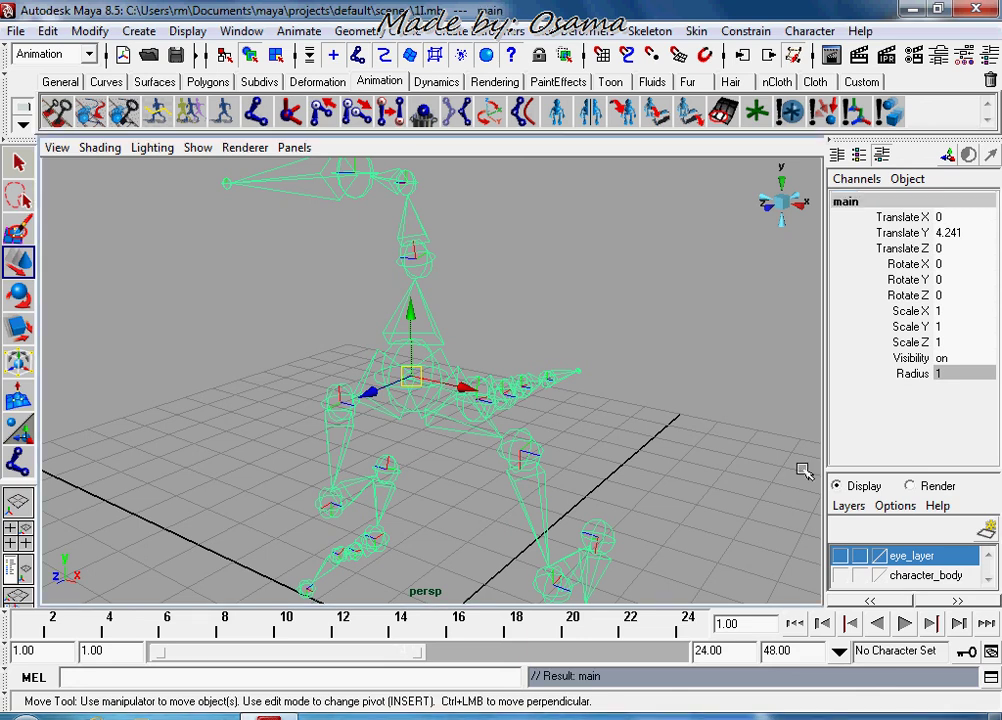
click(557, 307)
scroll(557, 307, down, 3)
Toggle the eye and character_body layer visibility and select the main root joint.
scroll(577, 344, down, 2)
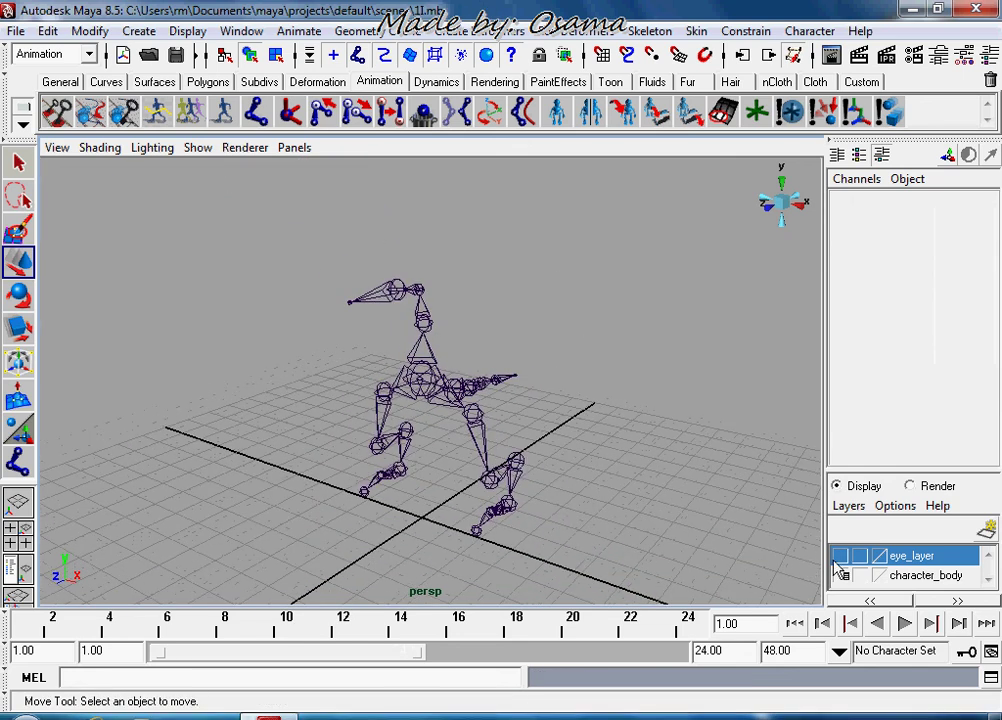
click(840, 555)
click(840, 555)
click(840, 575)
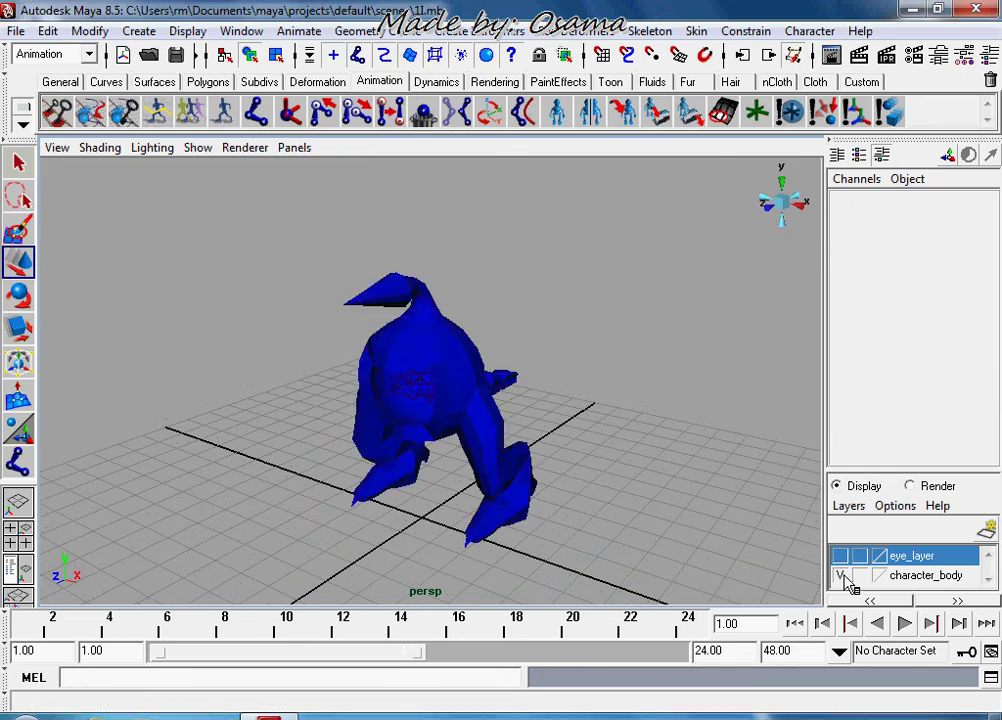
click(411, 384)
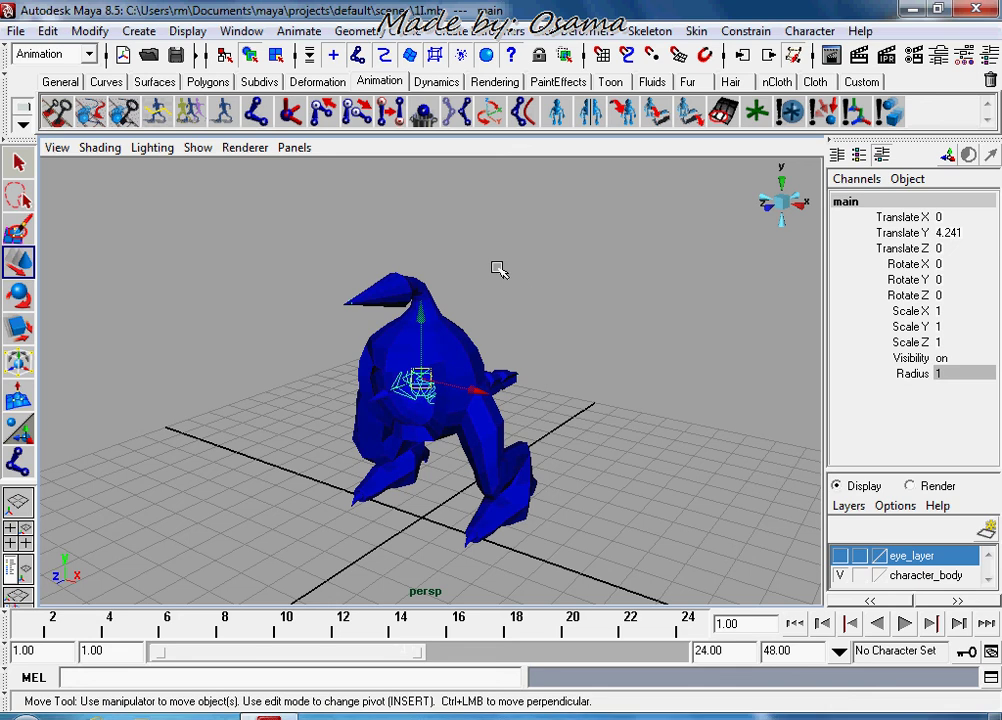
scroll(547, 278, up, 3)
click(840, 575)
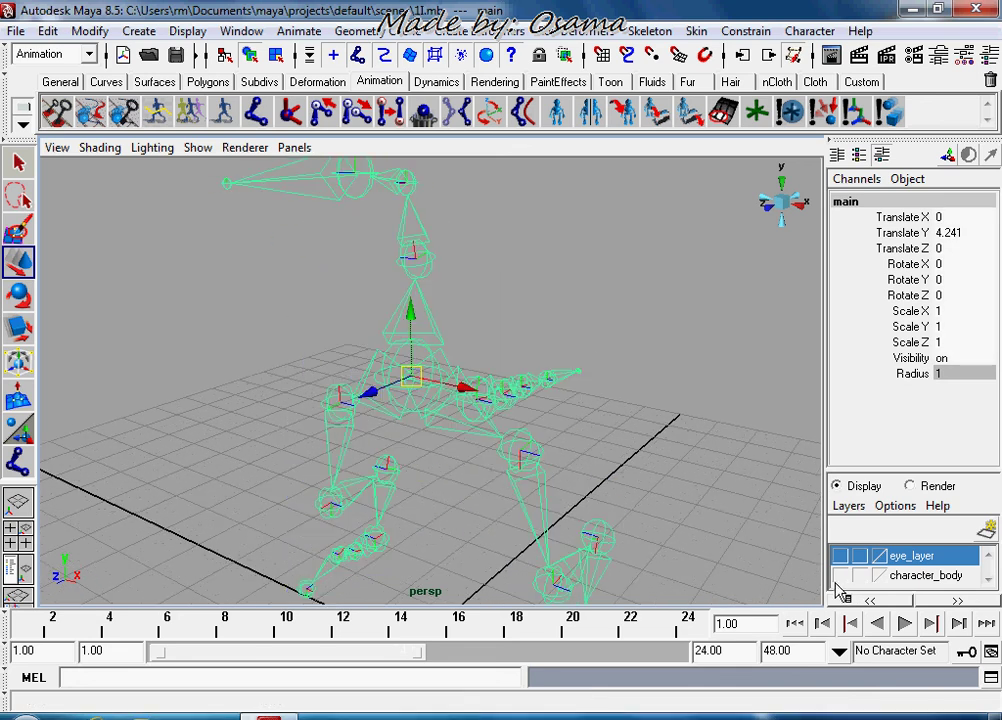
scroll(655, 440, down, 3)
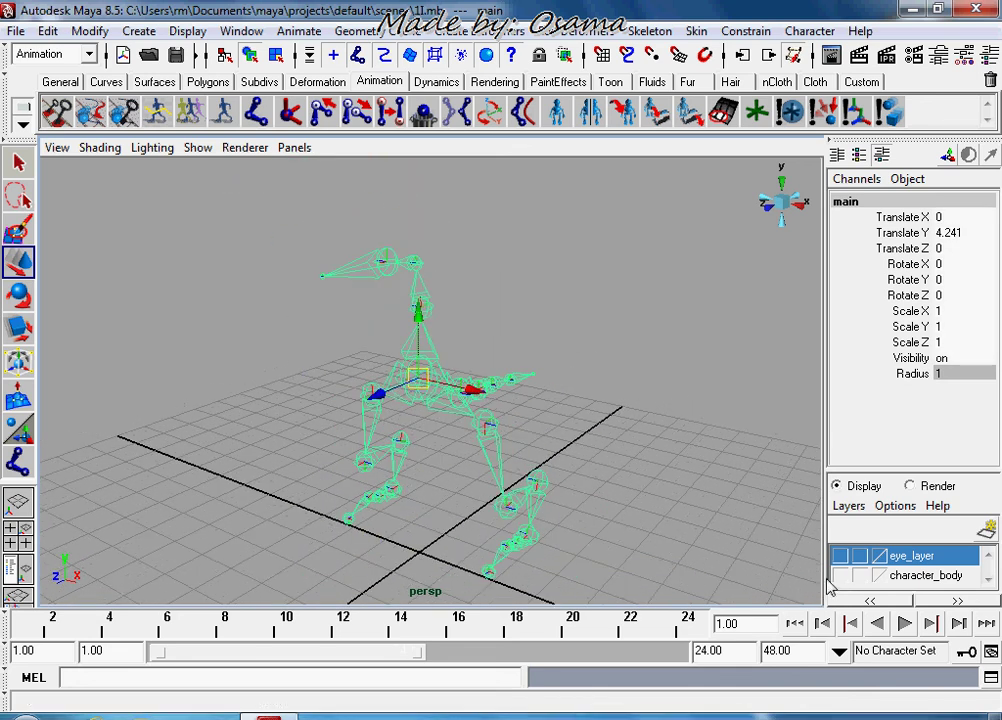
key(ctrl+z)
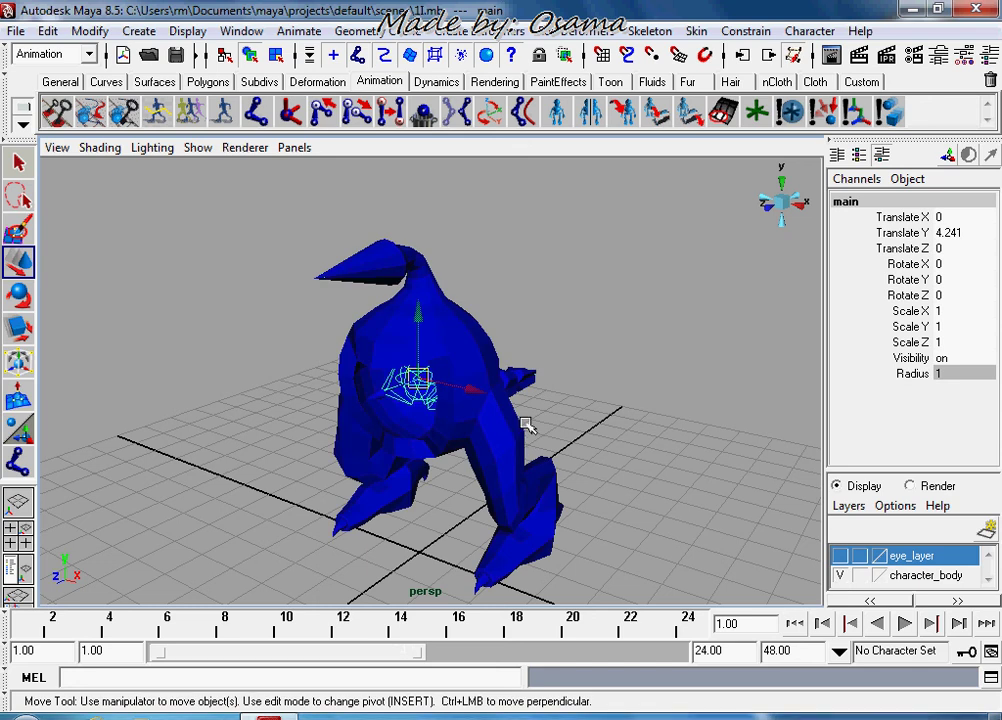
Add the one_eye mesh and Smooth Bind it to the skeleton, creating skinCluster1.
click(526, 420)
mouse_move(553, 298)
alt+mouse_down()
mouse_move(602, 268)
mouse_move(637, 277)
alt+mouse_up()
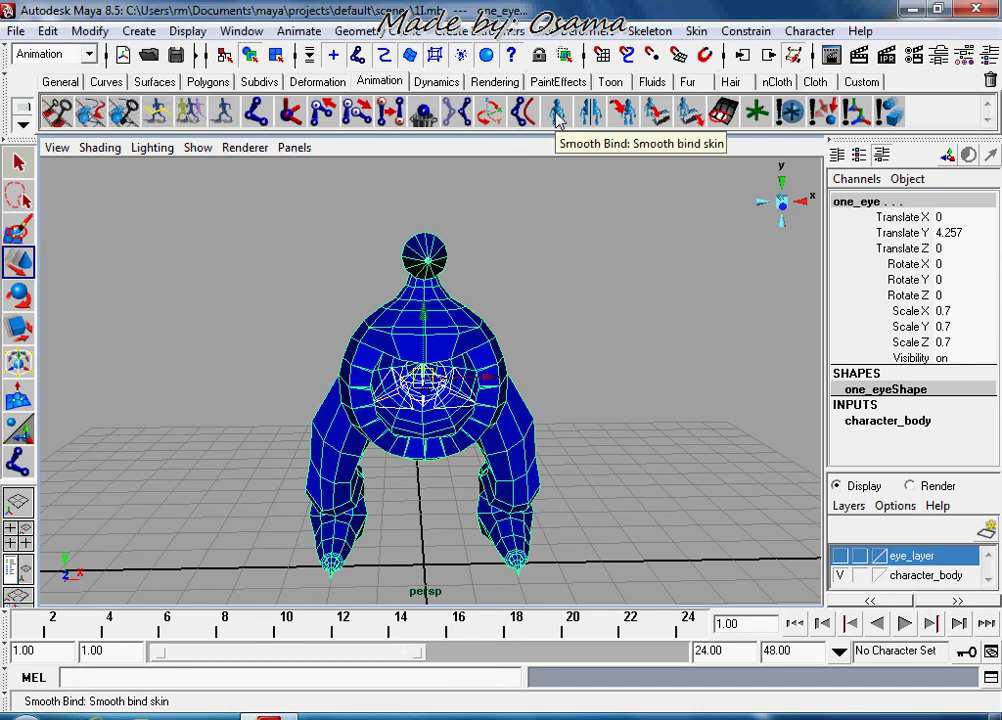
click(557, 118)
click(585, 385)
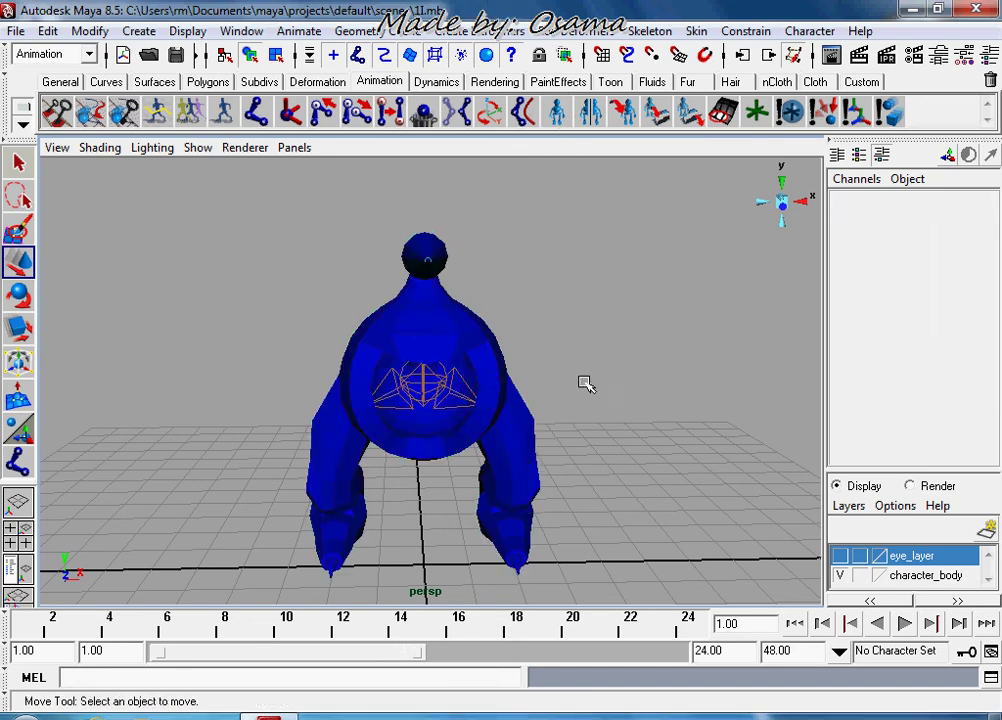
mouse_move(585, 385)
alt+mouse_down()
mouse_move(492, 369)
mouse_move(436, 385)
mouse_move(541, 374)
mouse_move(502, 422)
alt+mouse_up()
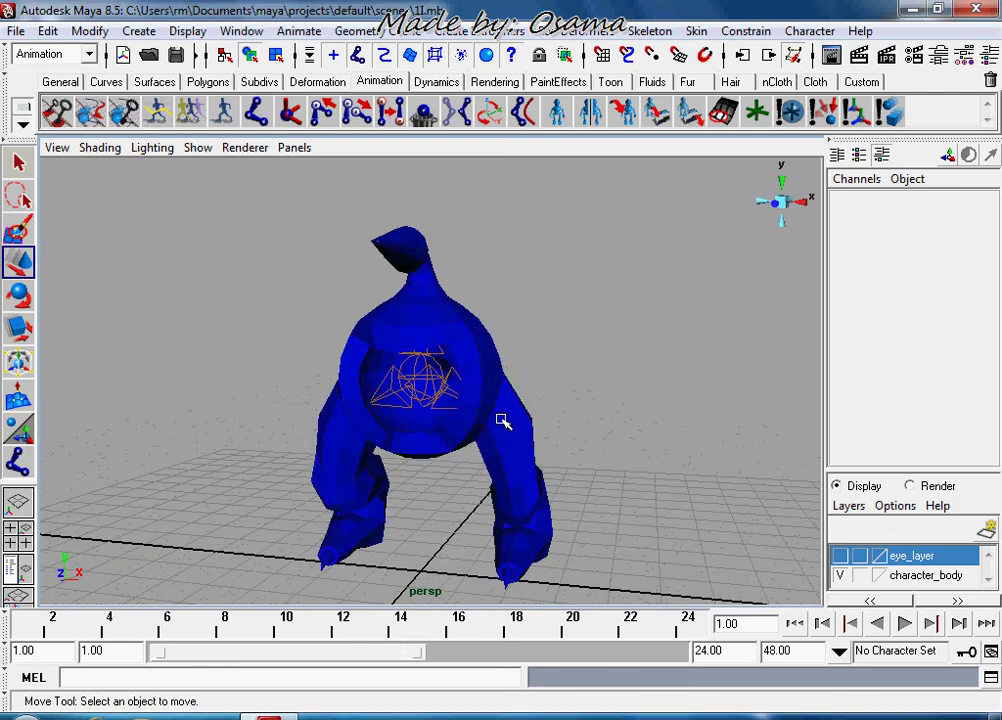
click(502, 422)
key(e)
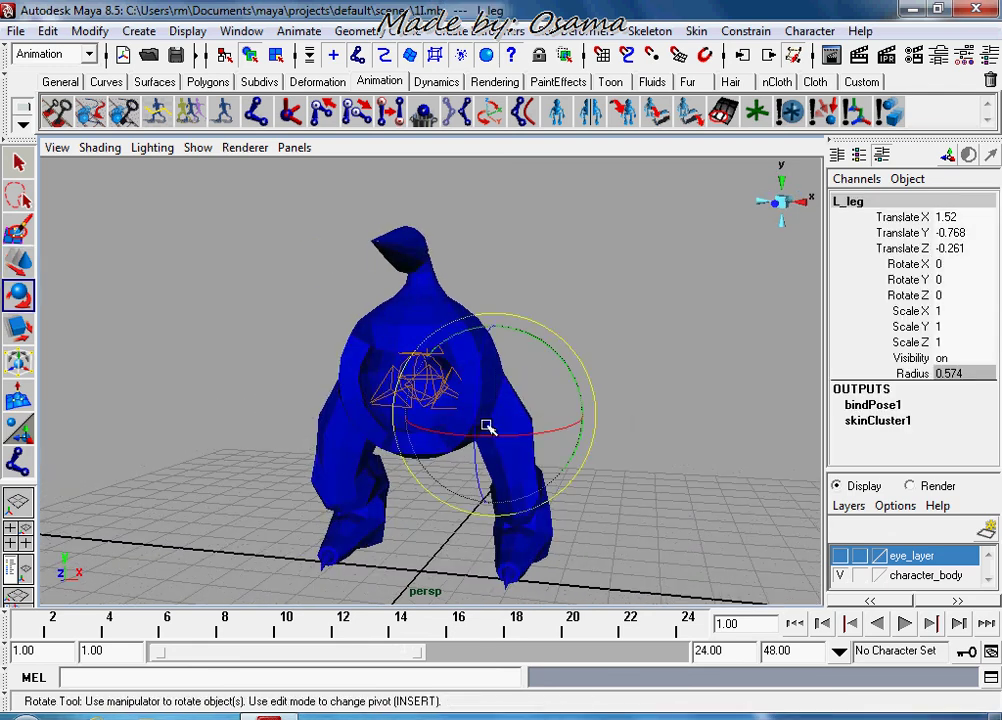
mouse_move(476, 414)
mouse_down()
mouse_move(473, 393)
mouse_move(488, 470)
mouse_move(490, 390)
mouse_up()
key(ctrl+z)
mouse_move(676, 441)
alt+mouse_down()
mouse_move(537, 447)
mouse_move(646, 505)
alt+mouse_up()
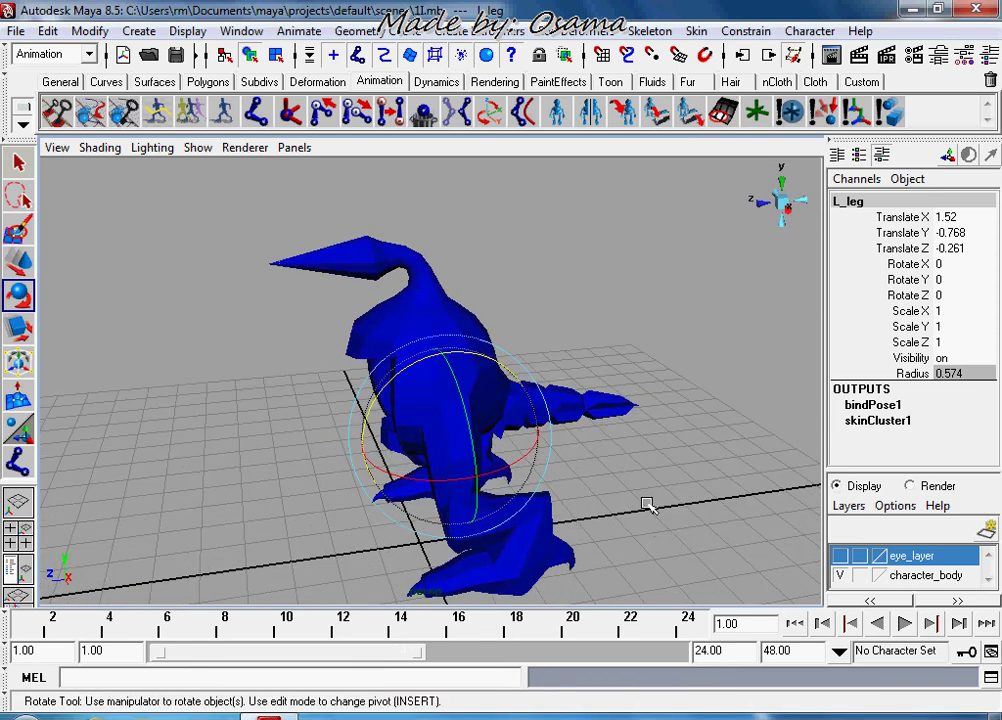
click(409, 282)
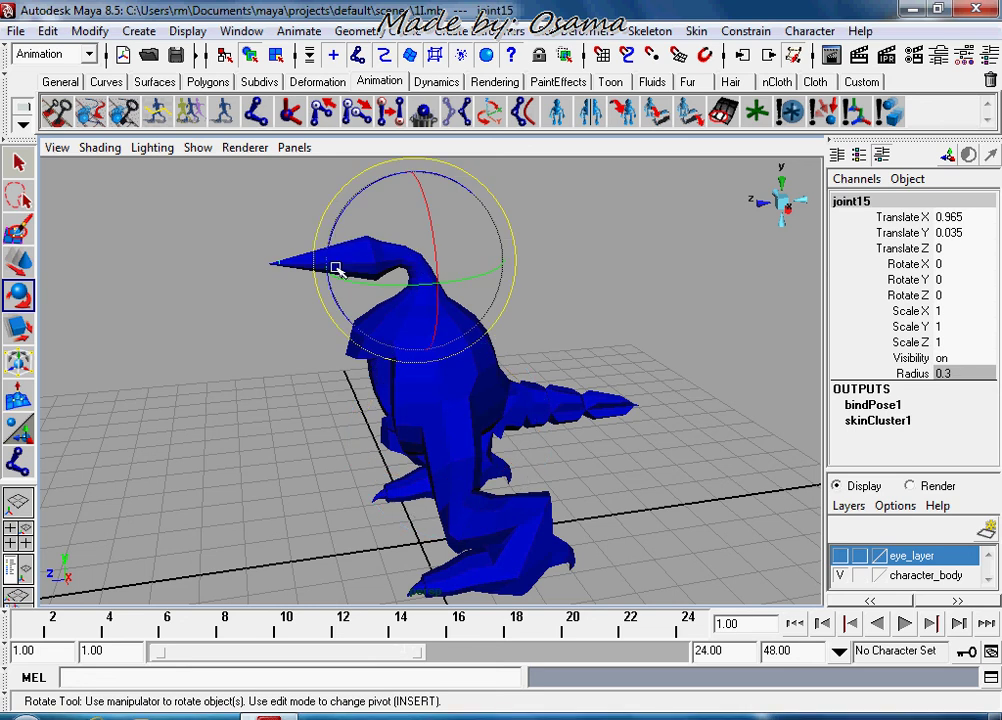
mouse_move(335, 268)
alt+mouse_down()
mouse_move(403, 268)
mouse_move(405, 248)
mouse_move(365, 224)
mouse_move(376, 201)
mouse_move(380, 290)
alt+mouse_up()
key(ctrl+z)
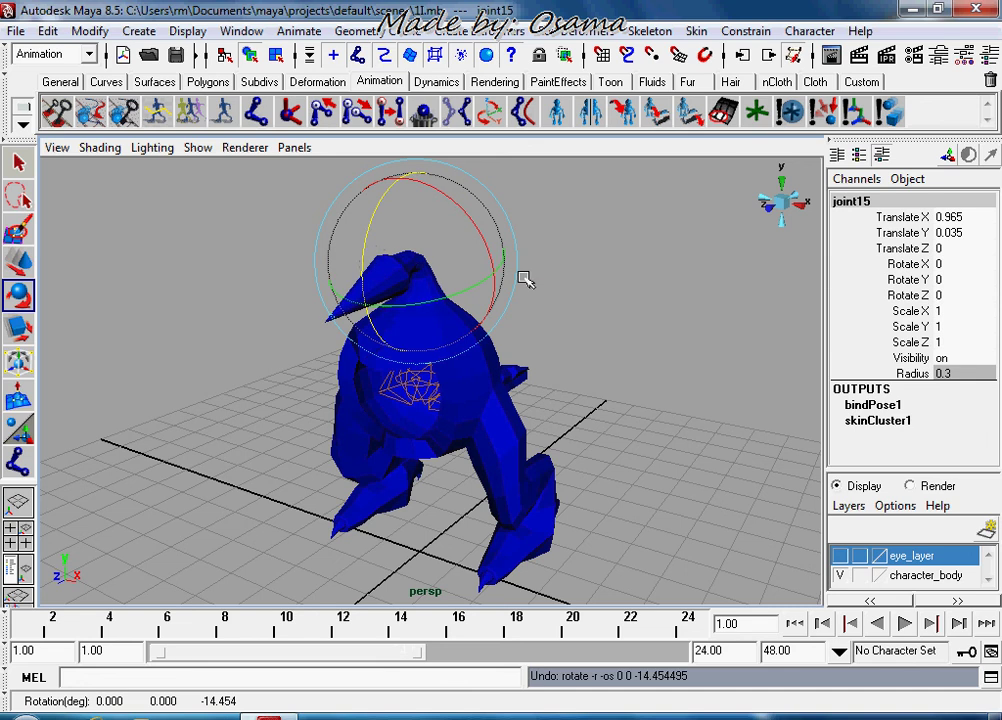
alt+right_drag(512, 369, 527, 345)
alt+middle_drag(527, 345, 586, 514)
alt+right_drag(586, 514, 618, 335)
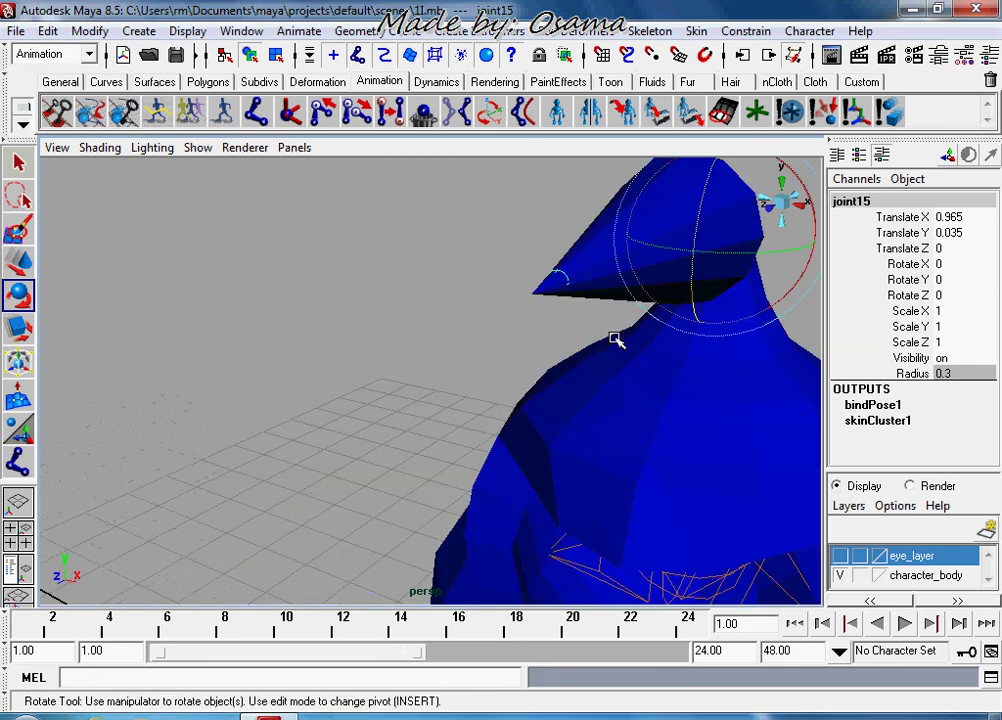
mouse_move(697, 232)
mouse_down()
mouse_move(705, 205)
mouse_move(706, 262)
mouse_move(700, 197)
mouse_move(700, 217)
mouse_up()
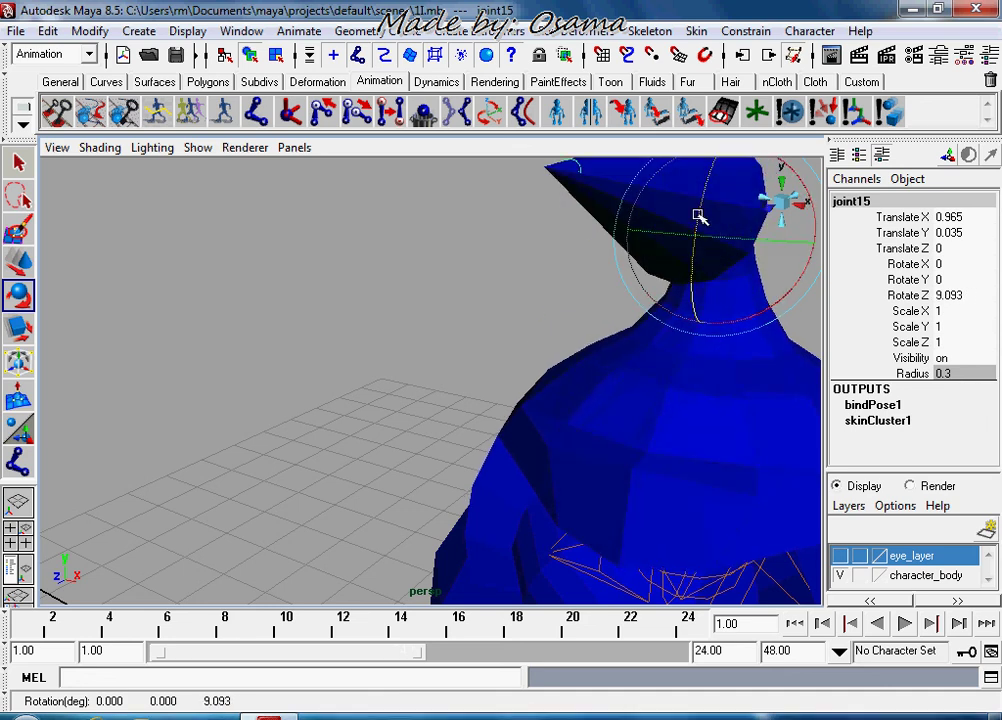
key(ctrl+z)
mouse_move(646, 365)
alt+right_down()
mouse_move(664, 398)
mouse_move(615, 443)
alt+right_up()
alt+drag(615, 443, 586, 347)
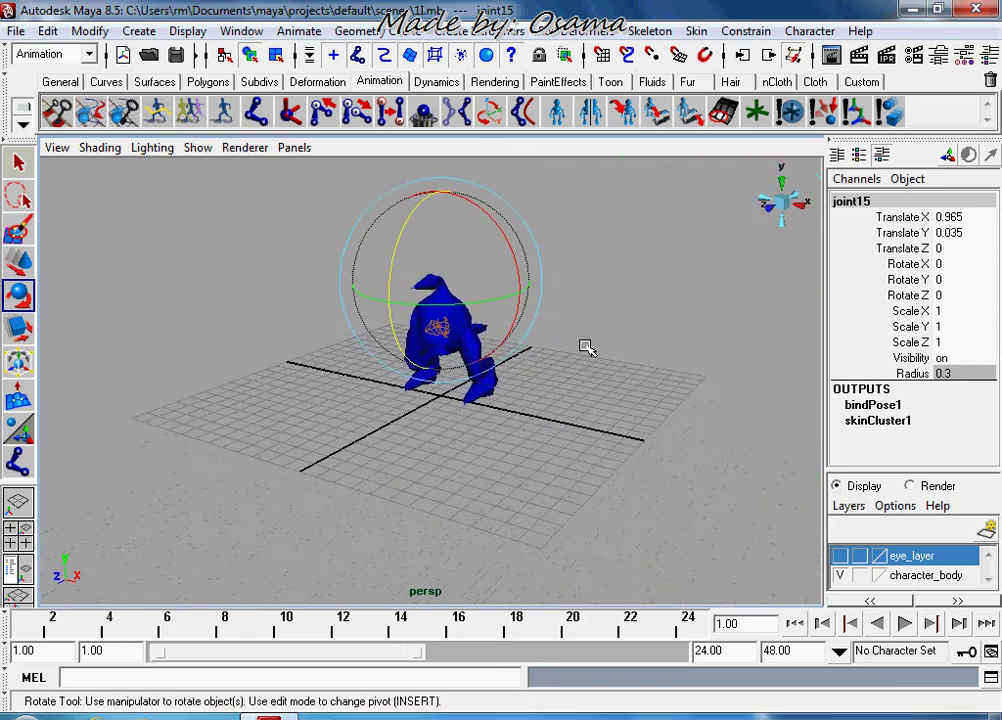
scroll(586, 347, up, 3)
mouse_move(586, 347)
alt+right_down()
mouse_move(691, 298)
mouse_move(689, 488)
mouse_move(664, 320)
mouse_move(661, 330)
alt+right_up()
scroll(663, 313, down, 5)
scroll(661, 330, up, 2)
scroll(642, 329, up, 2)
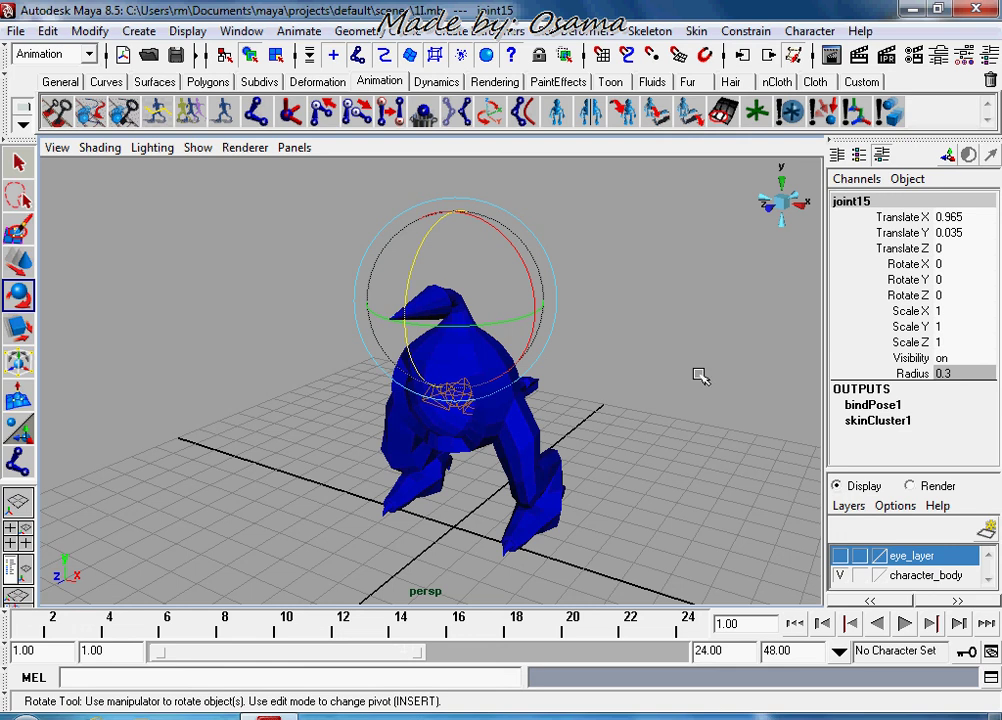
mouse_move(700, 376)
alt+mouse_down()
mouse_move(664, 409)
mouse_move(575, 398)
alt+mouse_up()
scroll(575, 398, up, 2)
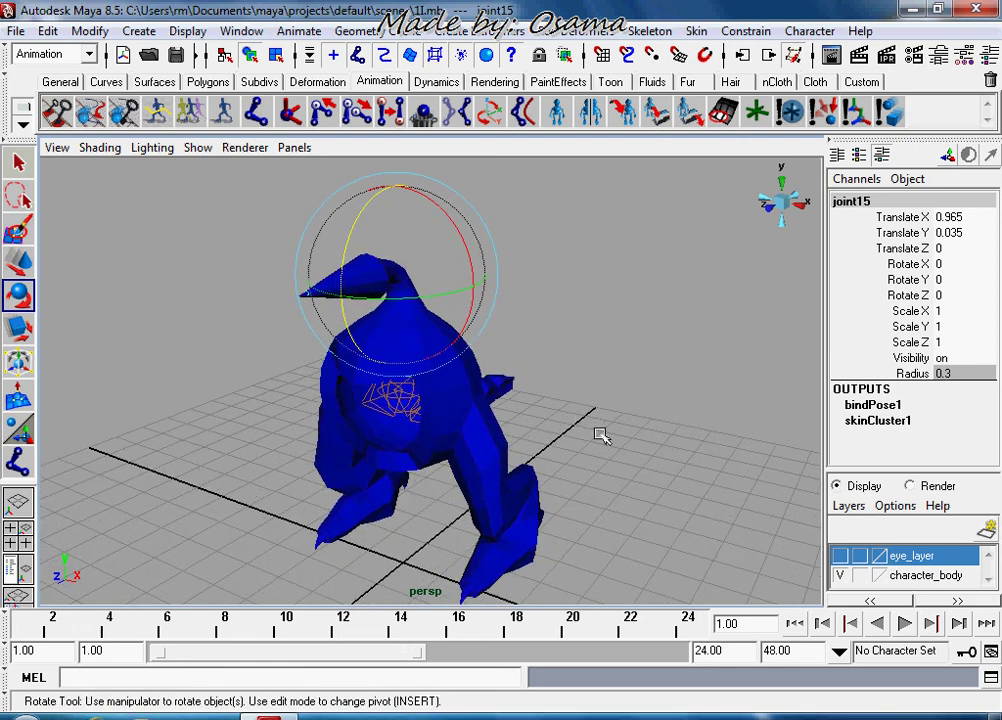